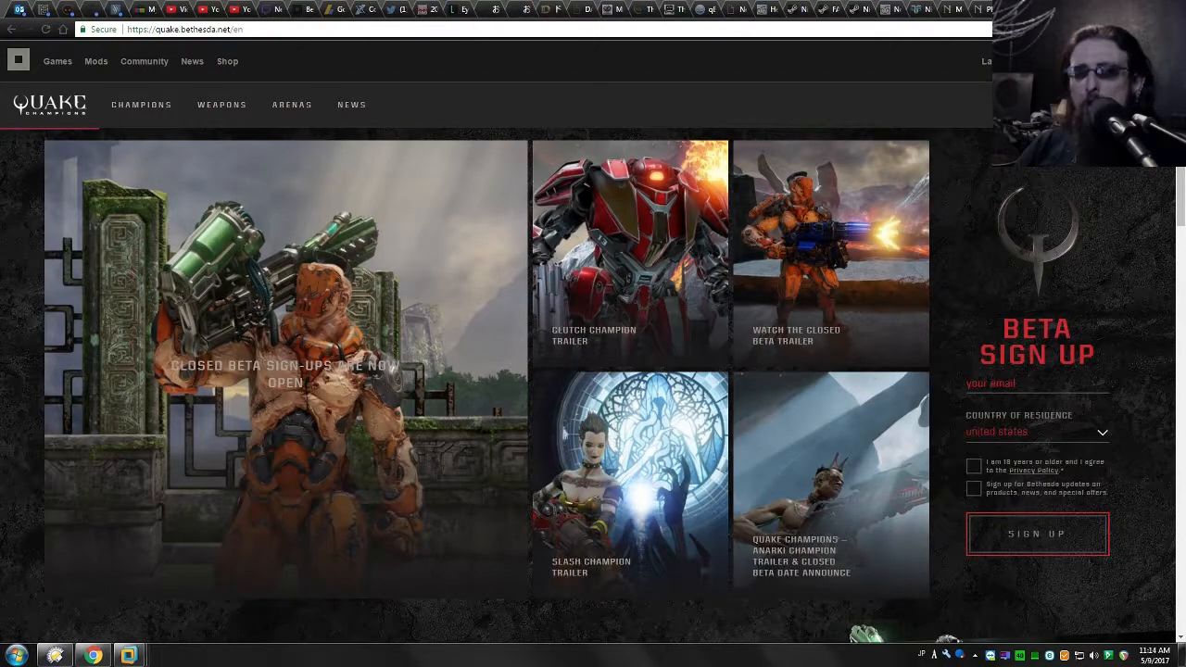
# Step: Switch to the Administration VM in VMware Workstation and examine the traffic in the router's WAN and LAN queues
pyautogui.moveTo(130, 655)
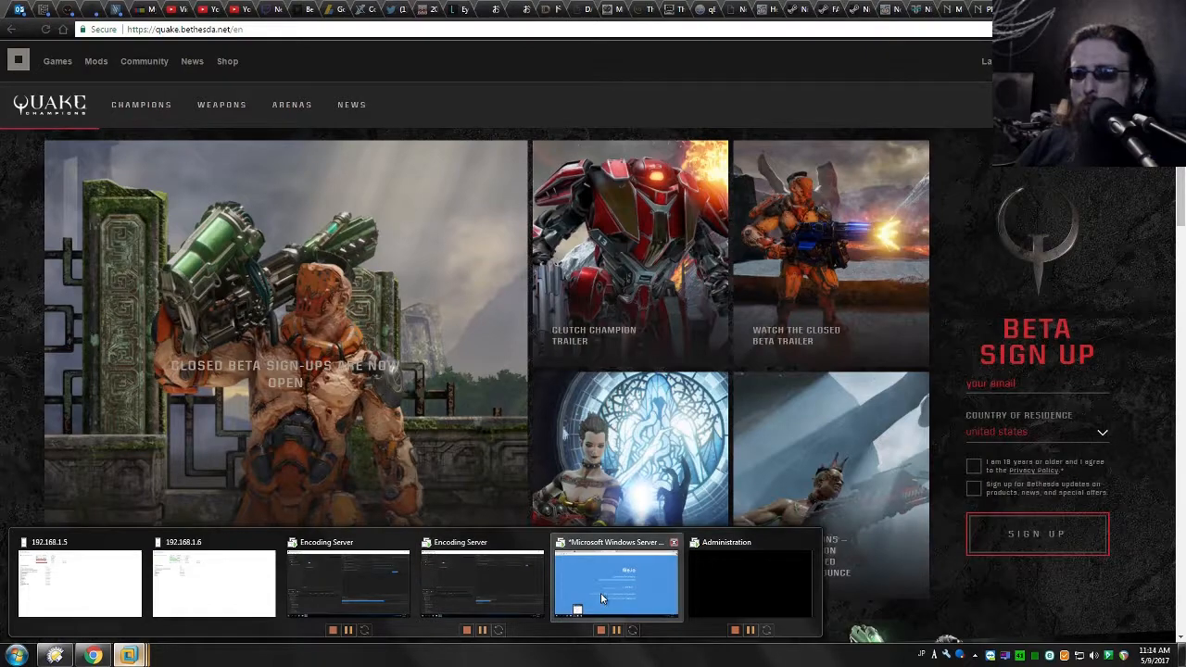
pyautogui.click(706, 577)
pyautogui.rightClick(441, 207)
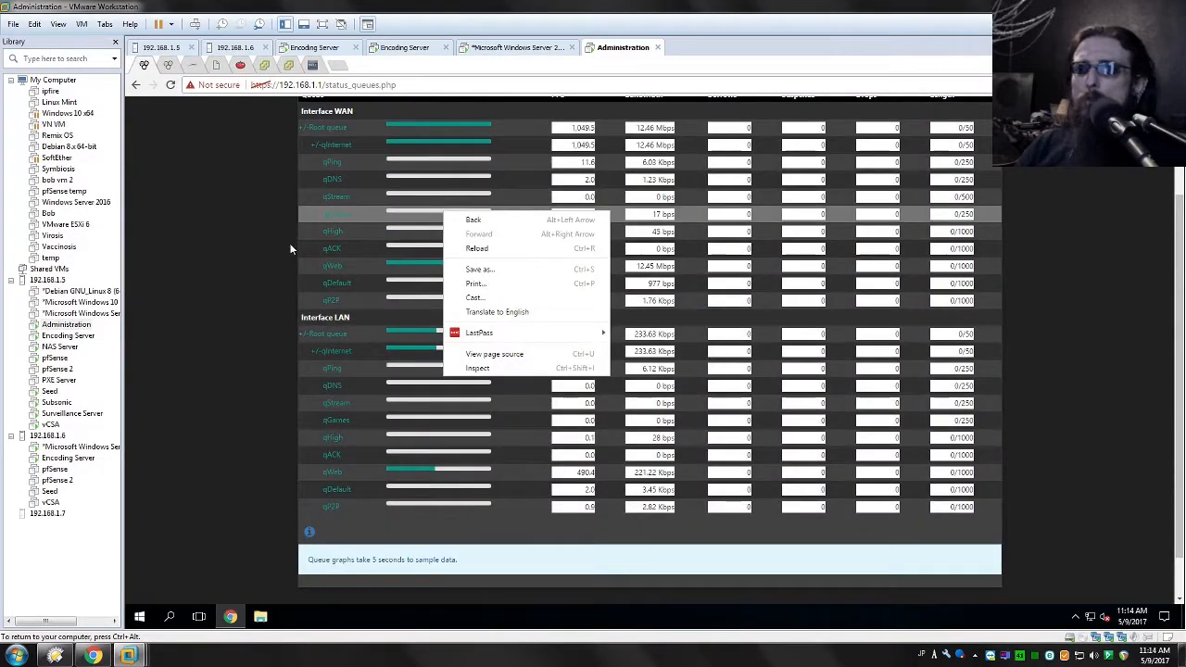
pyautogui.click(182, 279)
pyautogui.scroll(3, 576, 431)
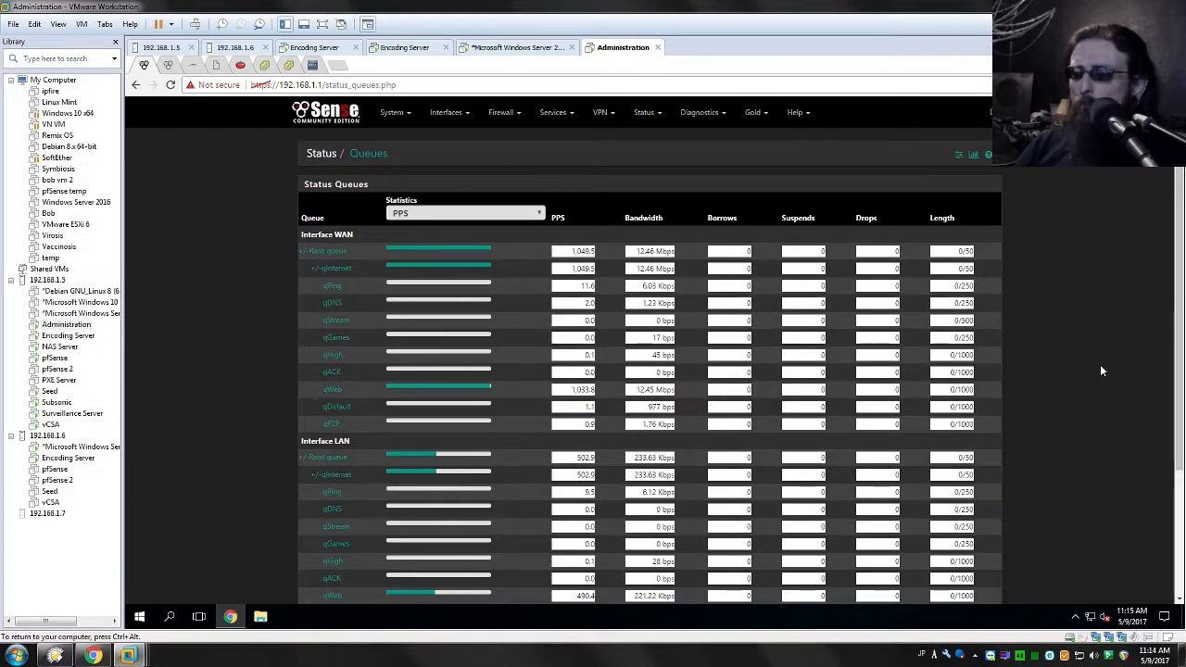
pyautogui.scroll(-1, 1100, 364)
pyautogui.scroll(-1, 1093, 362)
pyautogui.scroll(1, 1061, 357)
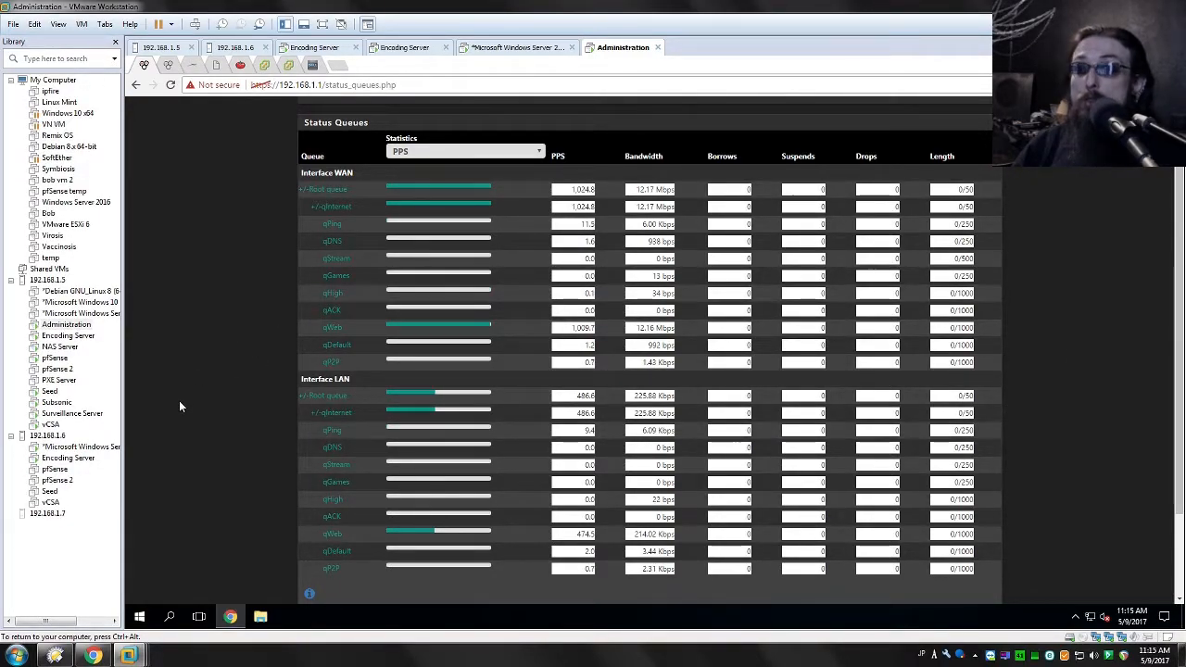
pyautogui.scroll(2, 180, 406)
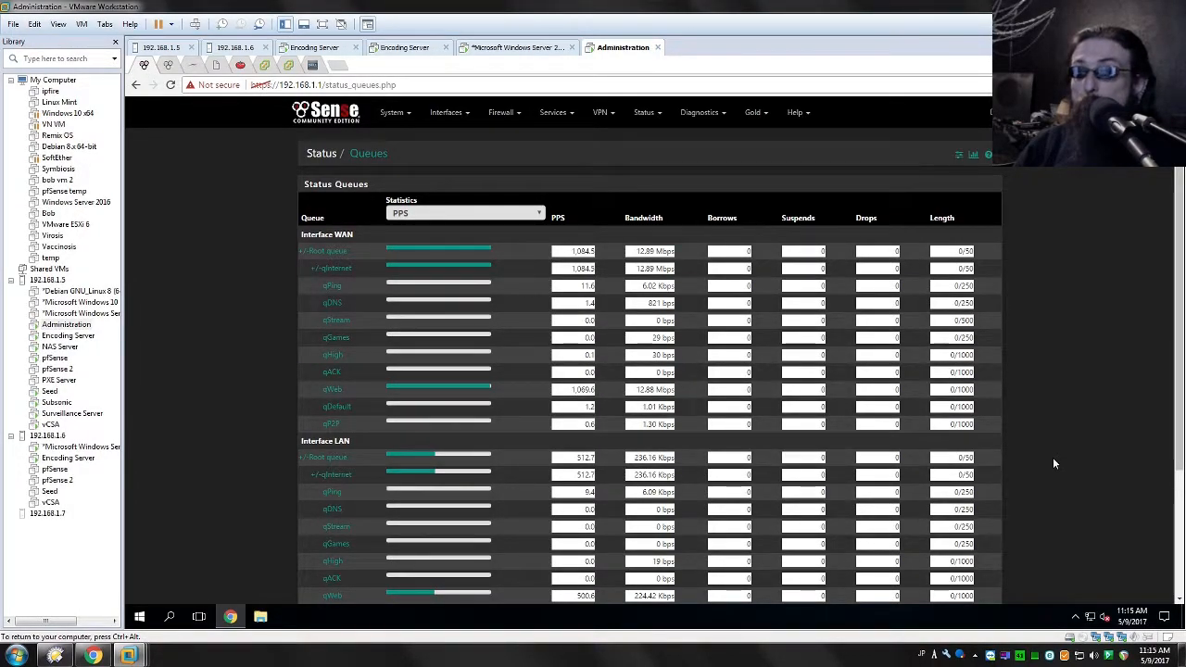
pyautogui.scroll(-1, 1053, 457)
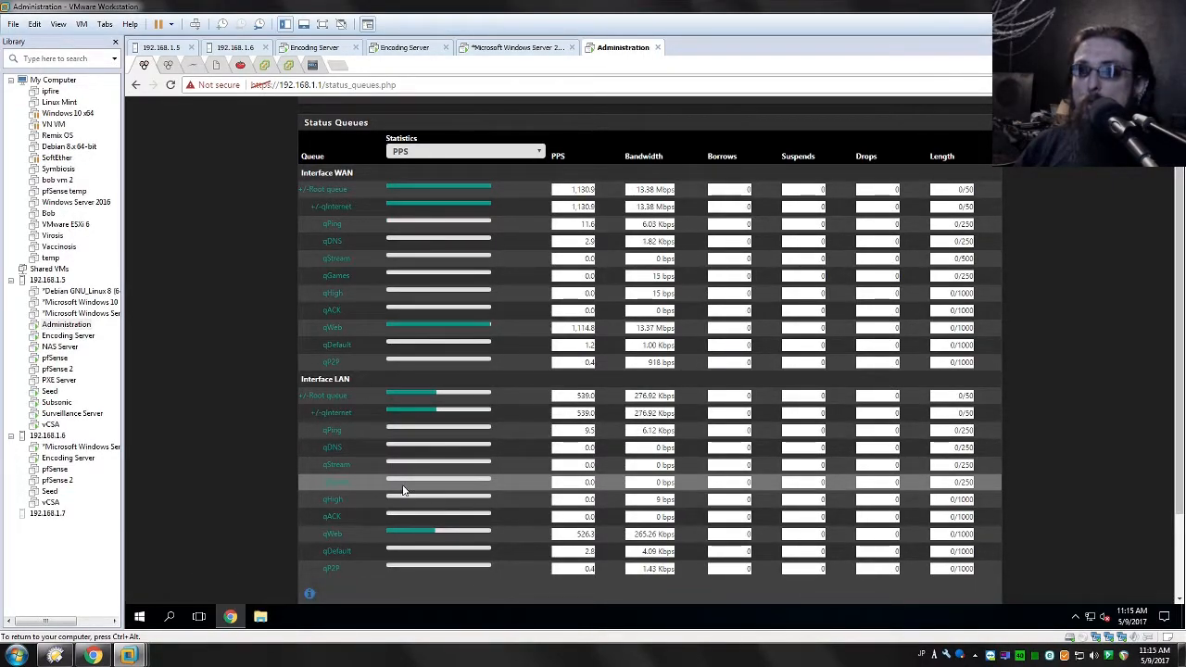
# Step: Check the encoding queues and progress in Adobe Media Encoder on both Encoding Server VMs
pyautogui.click(301, 47)
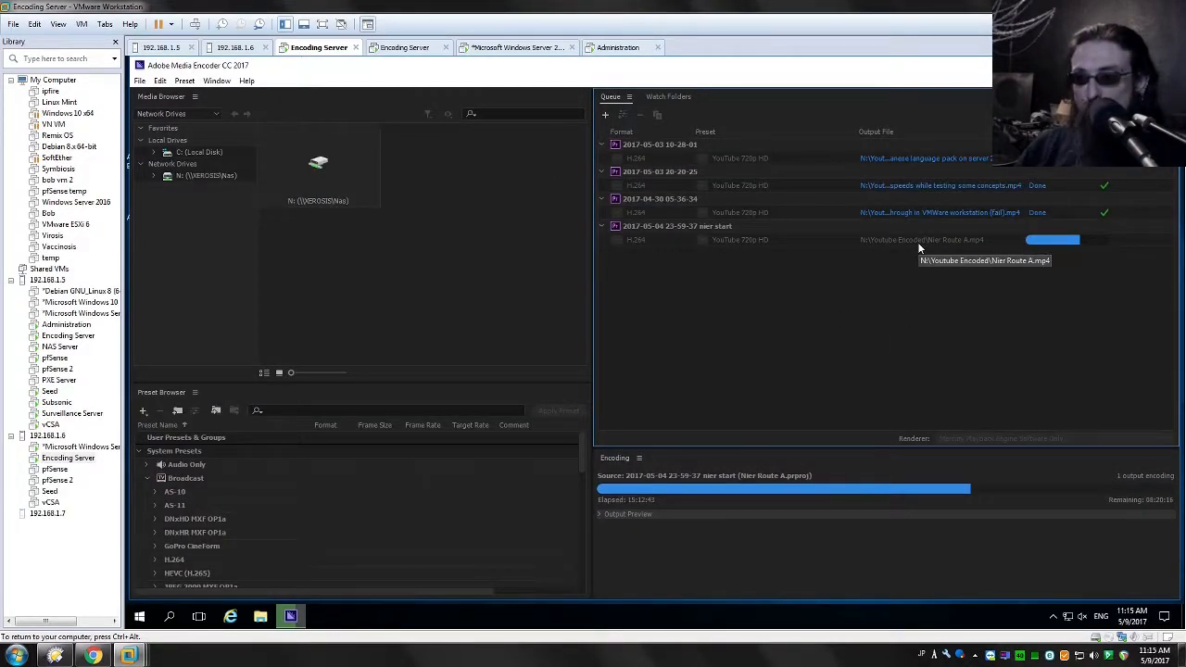
pyautogui.click(407, 47)
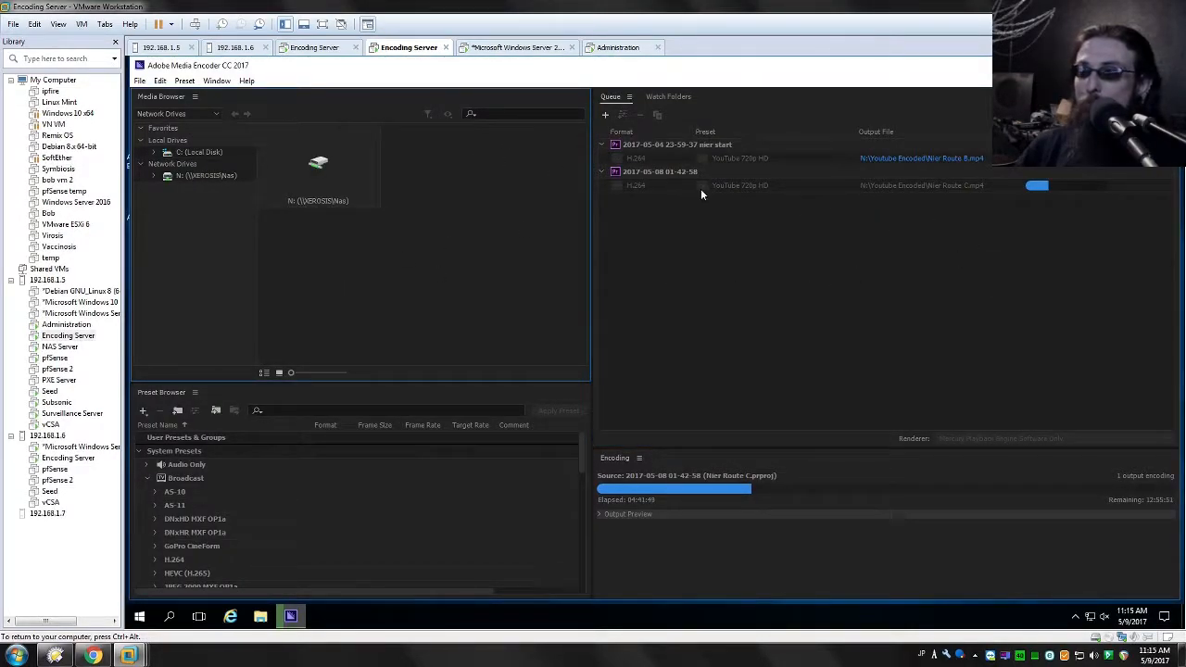
pyautogui.click(338, 48)
pyautogui.click(767, 344)
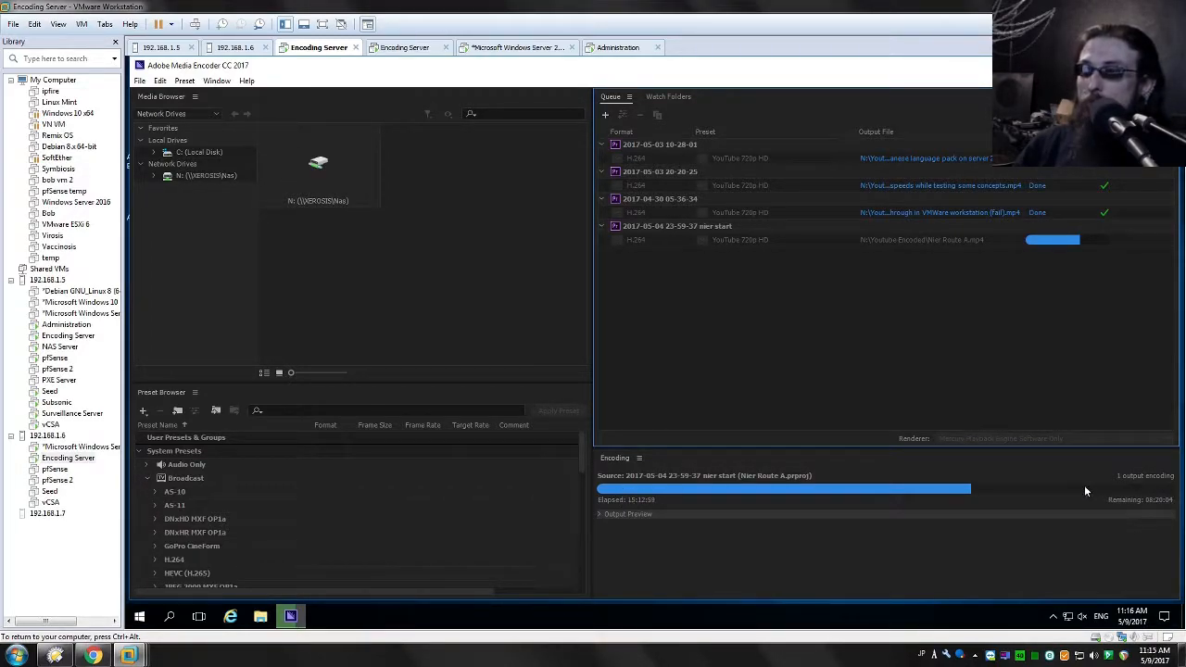
# Step: Check the progress of the text.avi upload to file.io in the Windows Server 2016 VM
pyautogui.click(481, 48)
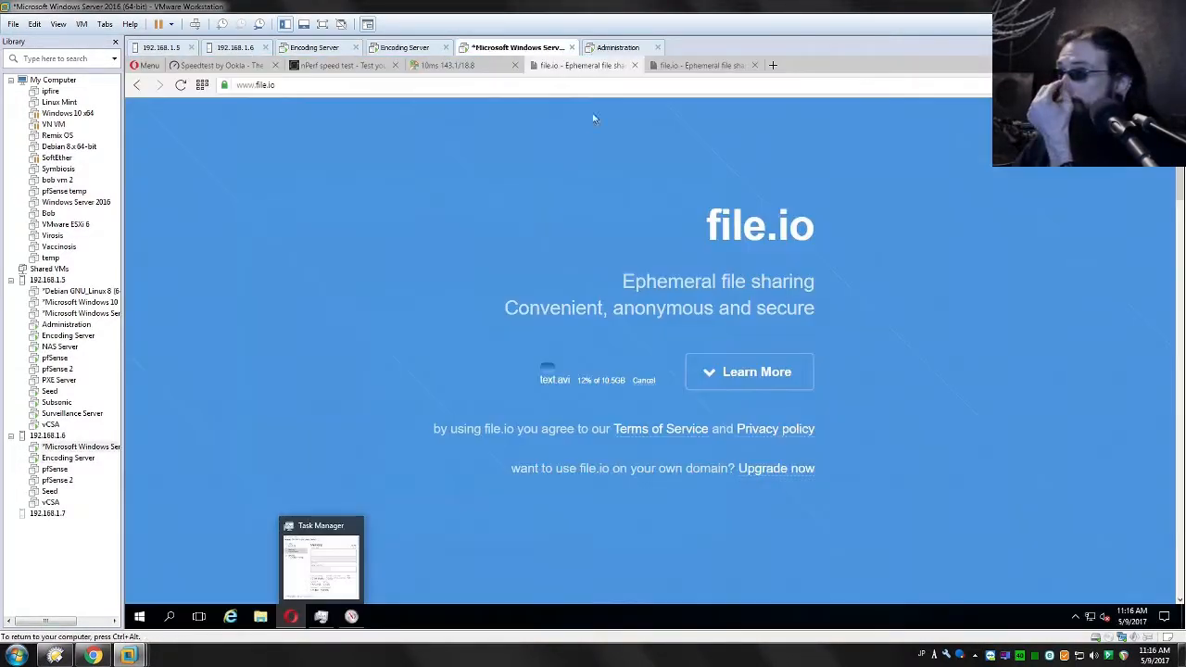
pyautogui.rightClick(583, 144)
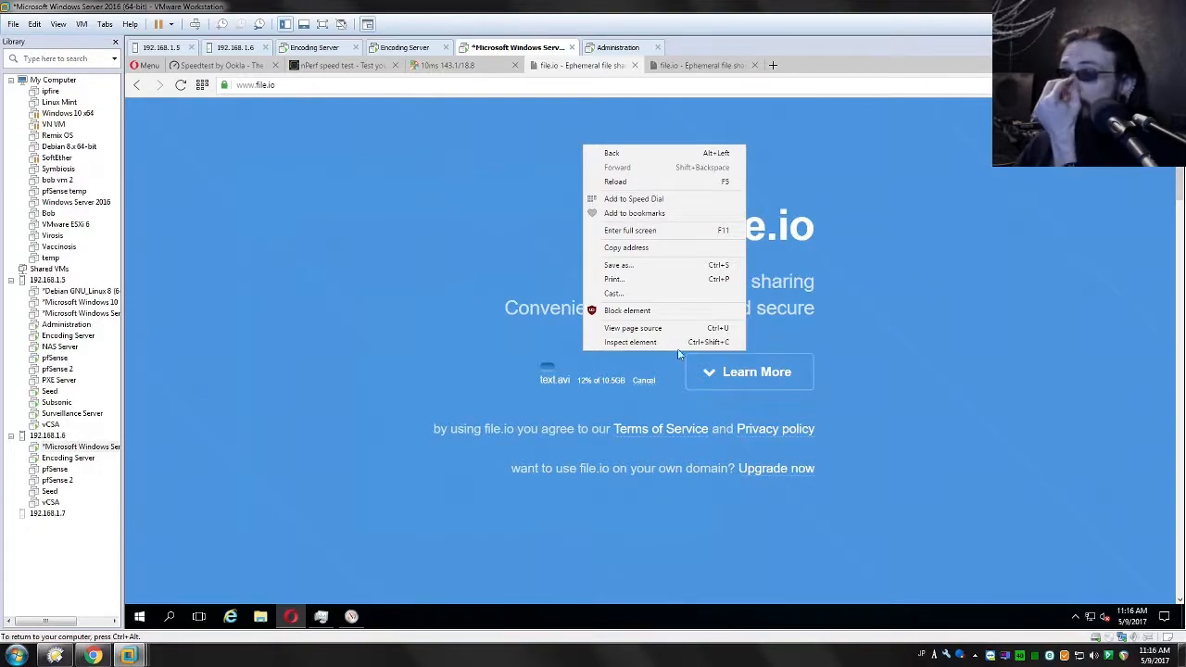
pyautogui.click(980, 294)
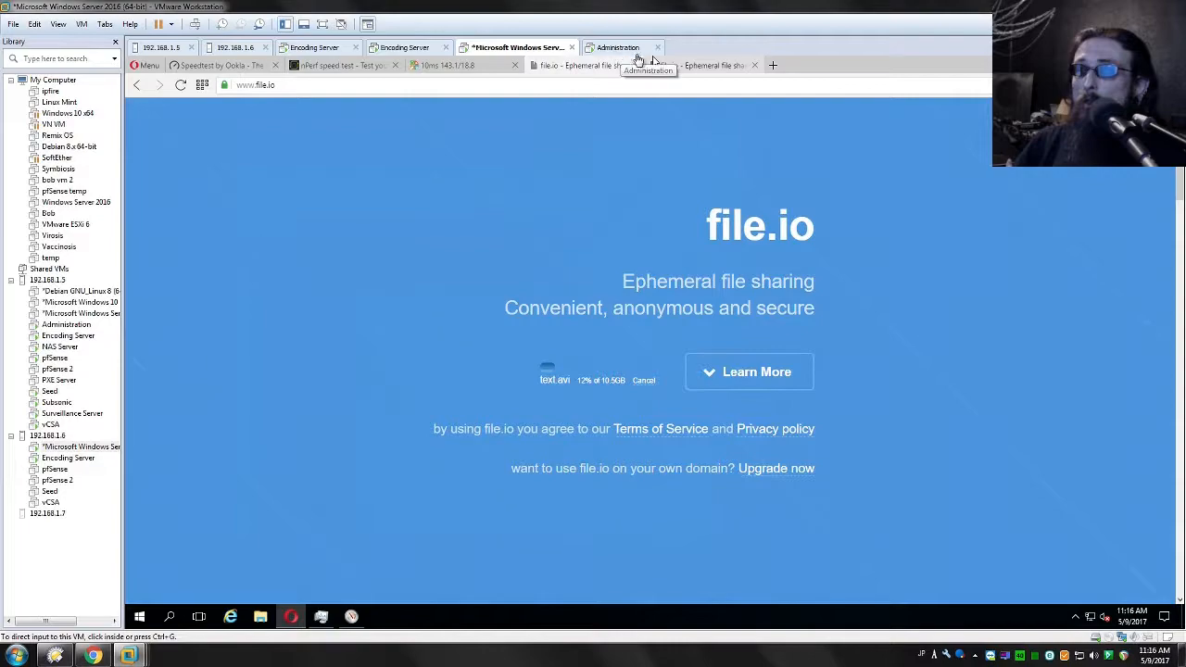
# Step: Return to the Administration VM and examine the qWeb row of the WAN interface in the queue status
pyautogui.click(603, 47)
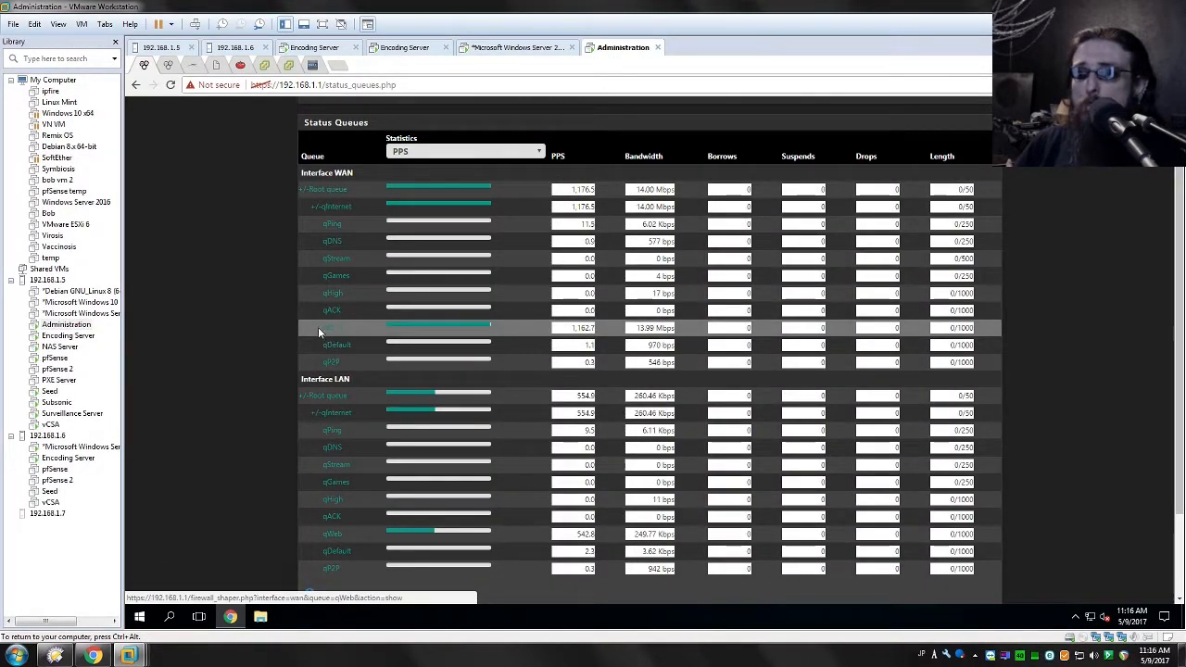
pyautogui.moveTo(318, 327); pyautogui.dragTo(1006, 331)
pyautogui.click(656, 332)
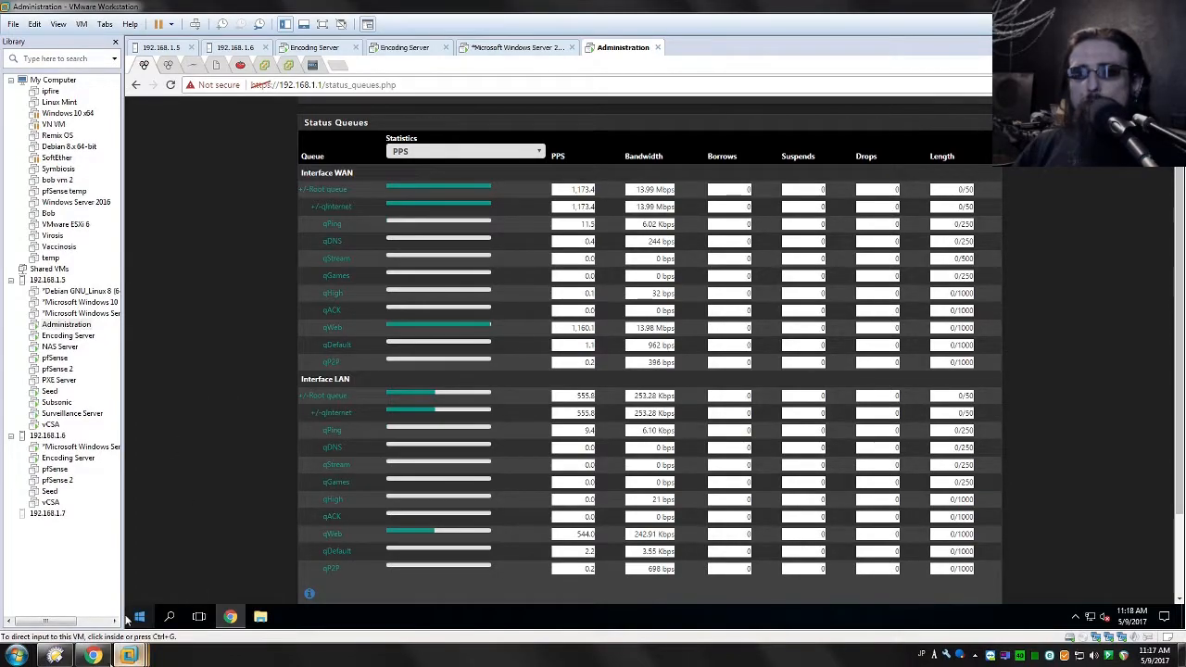
# Step: Switch to Chrome on the host, download the Bethesda Launcher installer and open the downloaded file
pyautogui.click(101, 656)
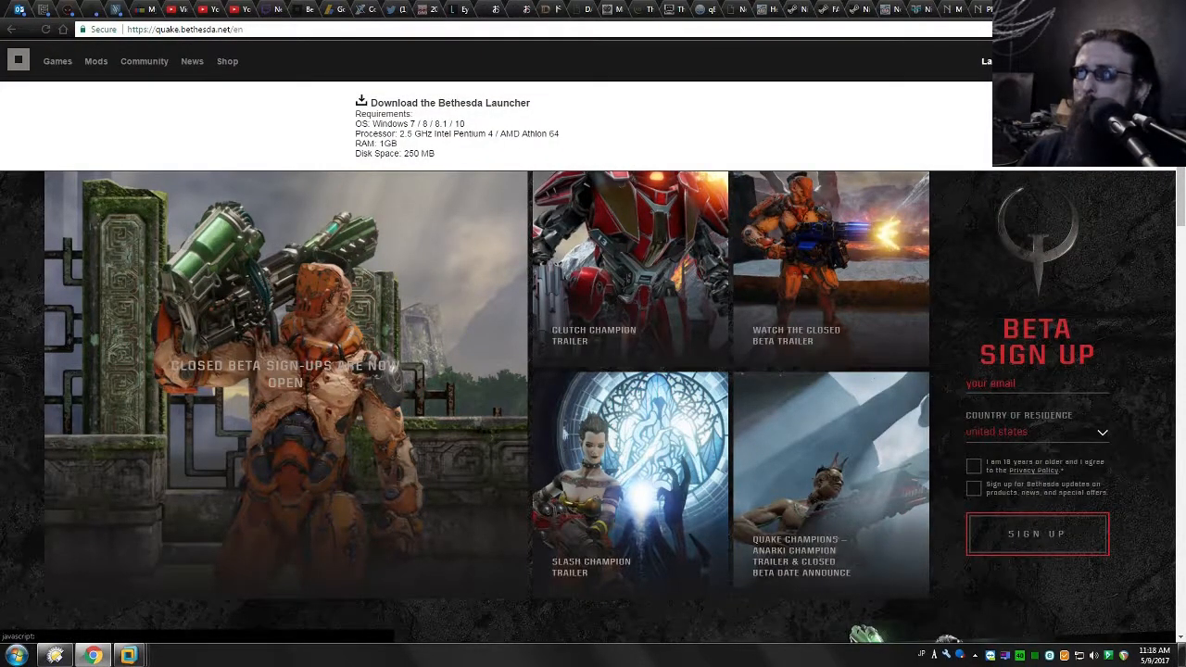
pyautogui.click(364, 104)
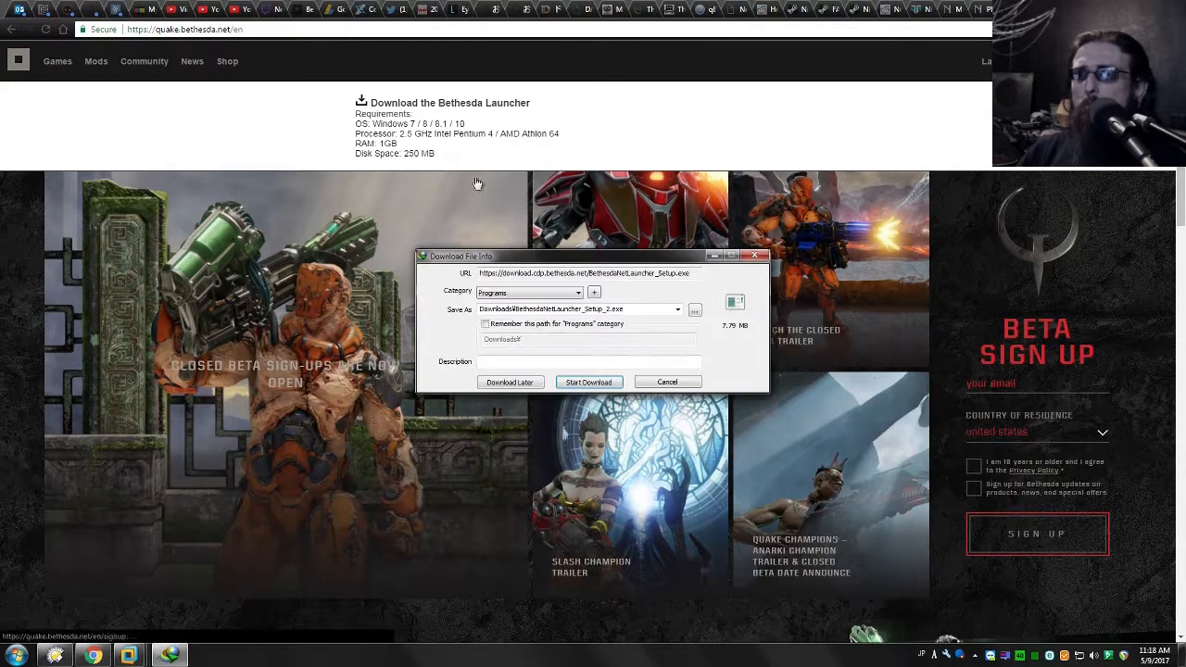
pyautogui.click(593, 380)
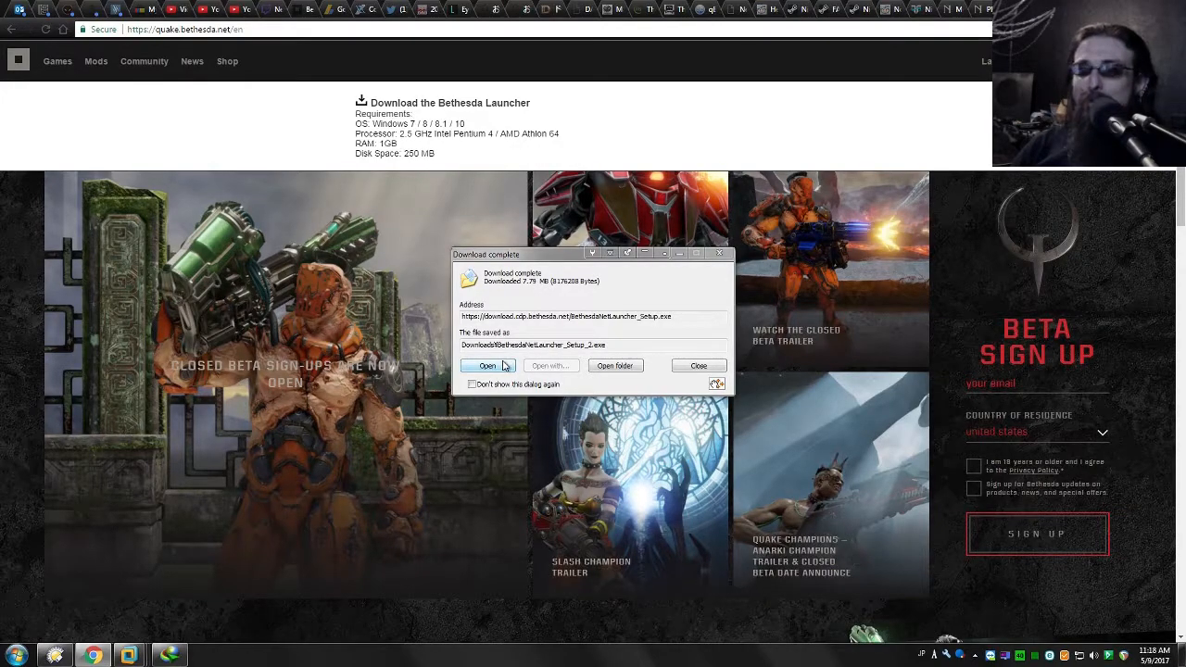
pyautogui.click(488, 366)
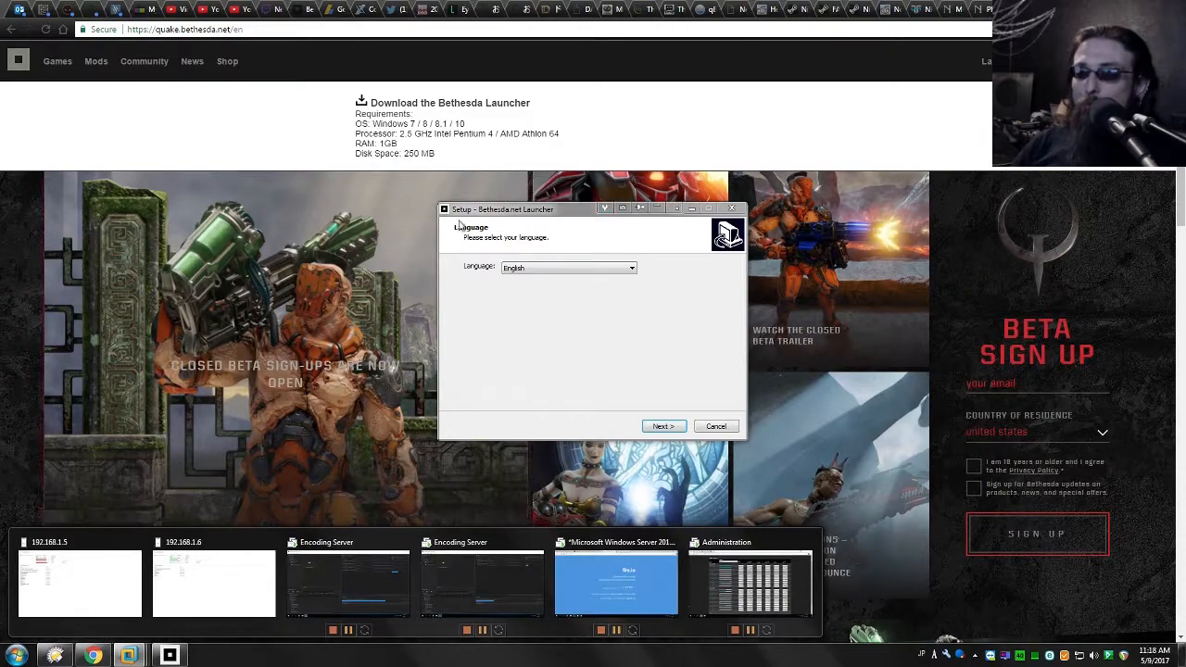
# Step: Recheck the queues in the Administration VM and open gpedit.msc on the host computer in an enlarged window
pyautogui.click(716, 576)
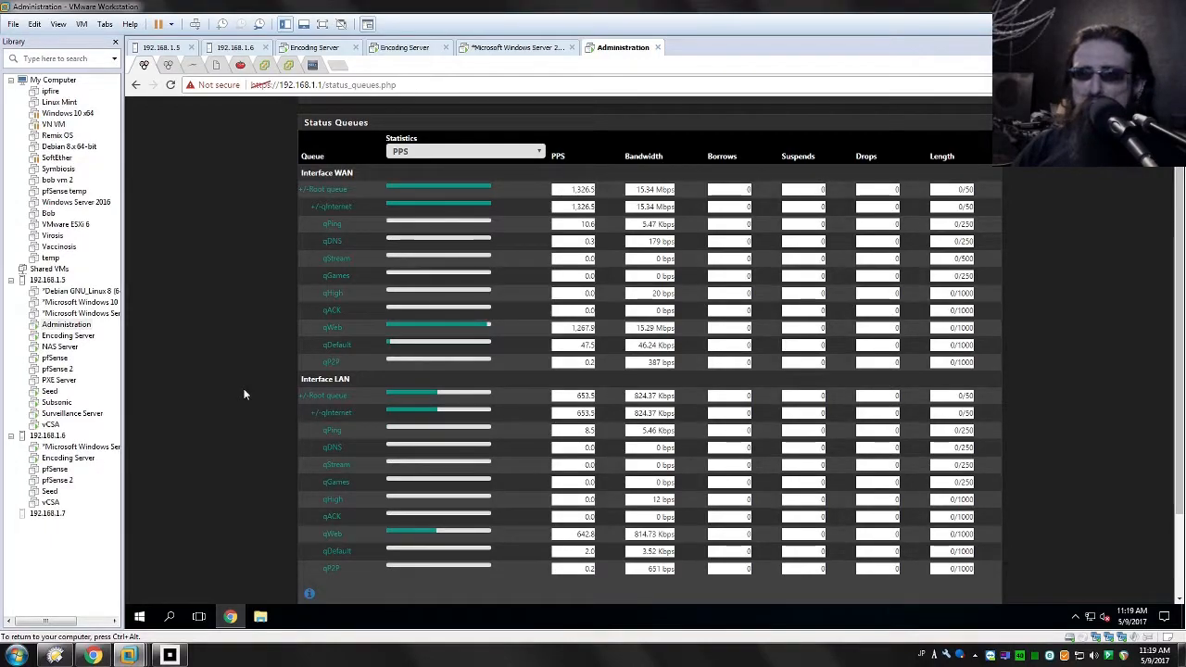
pyautogui.hotkey('ctrl', 'alt')
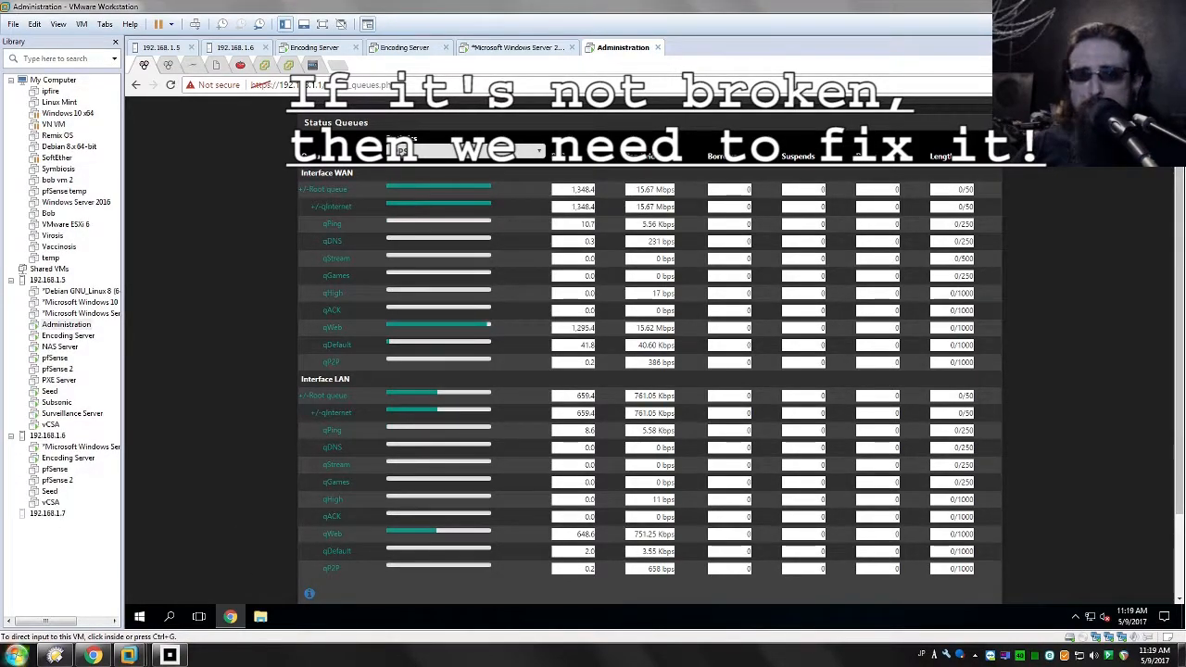
pyautogui.click(17, 655)
pyautogui.write('gpedit.msc')
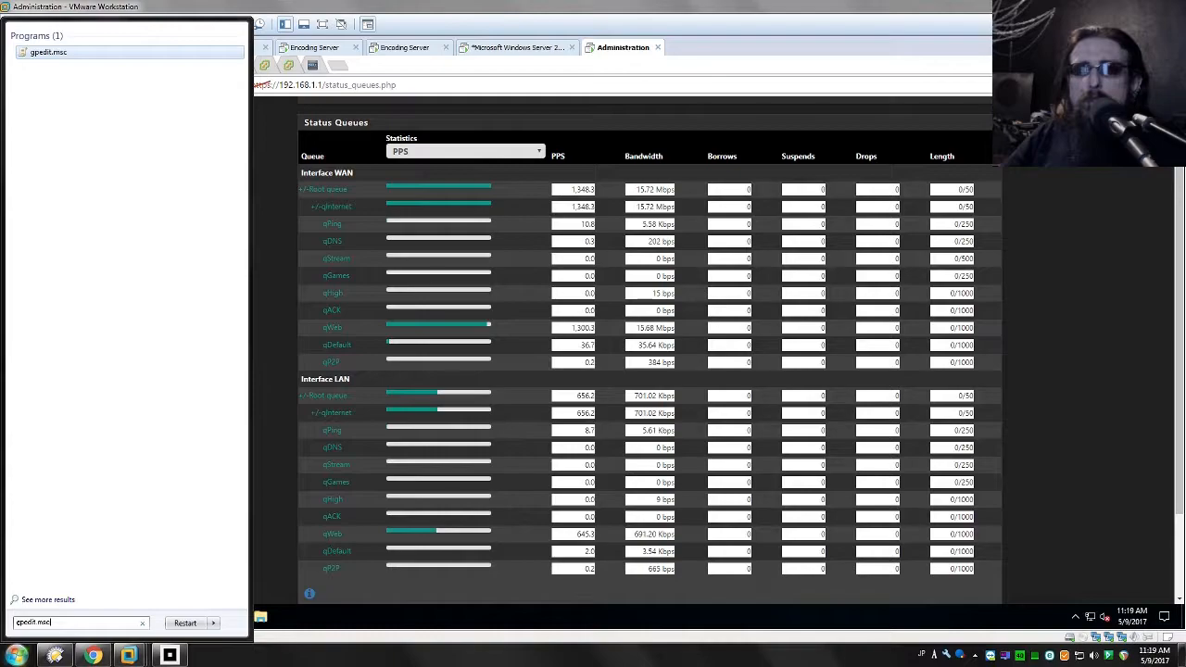
pyautogui.press('Return')
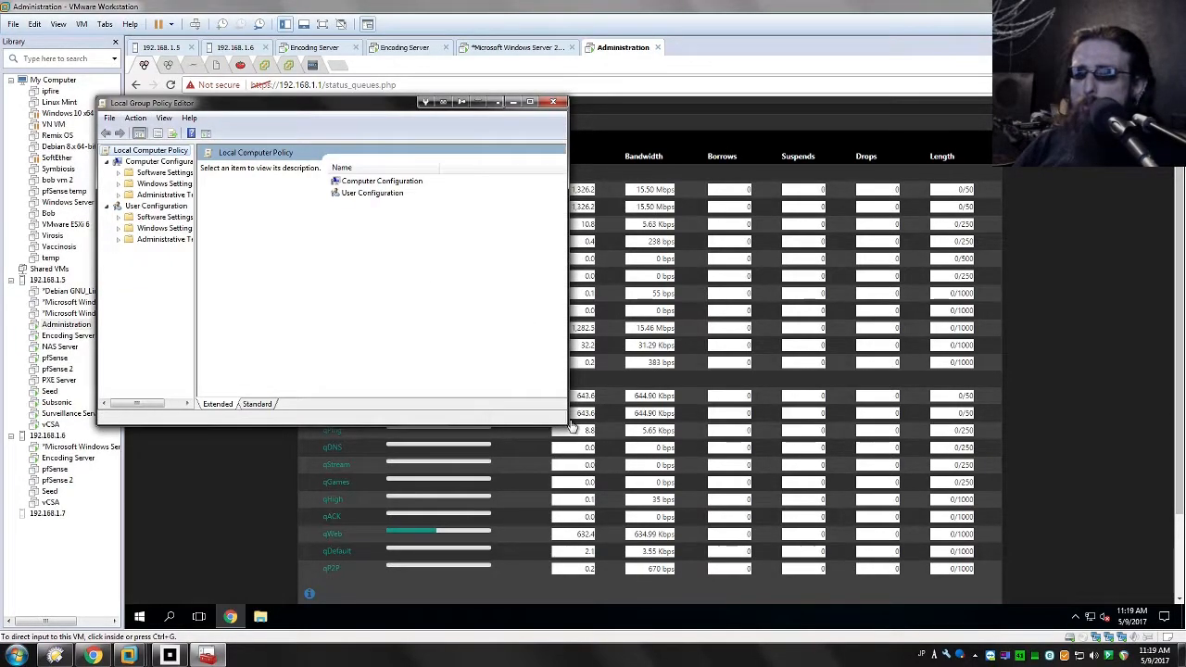
pyautogui.moveTo(565, 425); pyautogui.dragTo(808, 536)
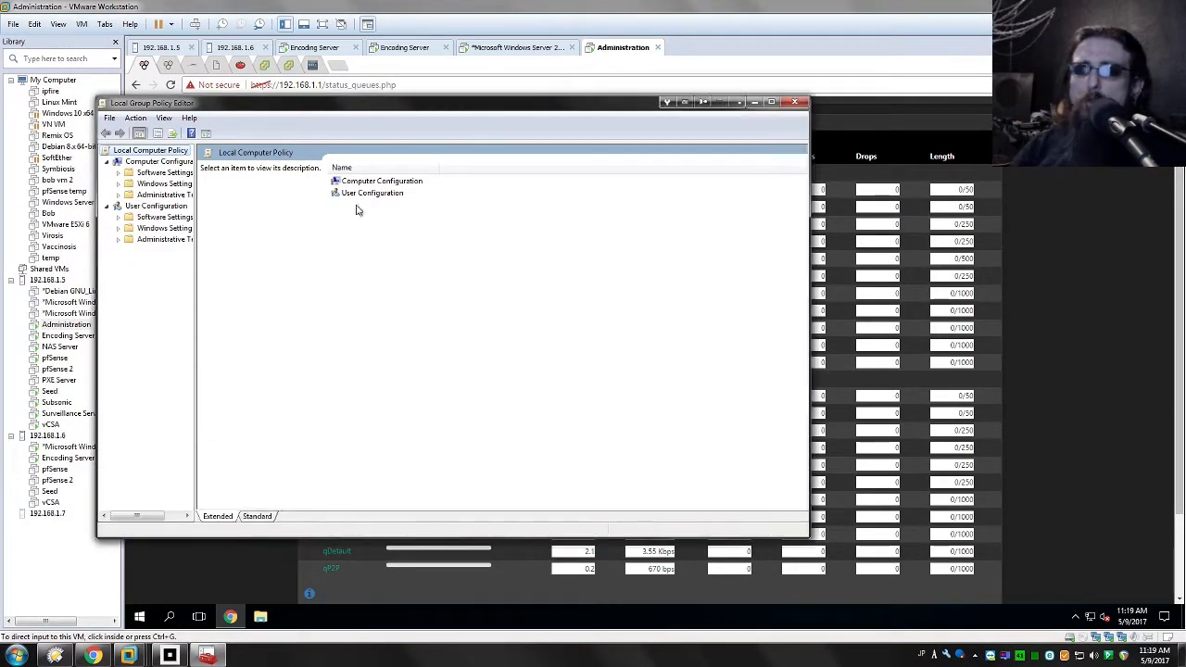
# Step: Display the Policy-based QoS entries under the computer's Windows Settings and widen the tree and Policy Name column
pyautogui.click(141, 183)
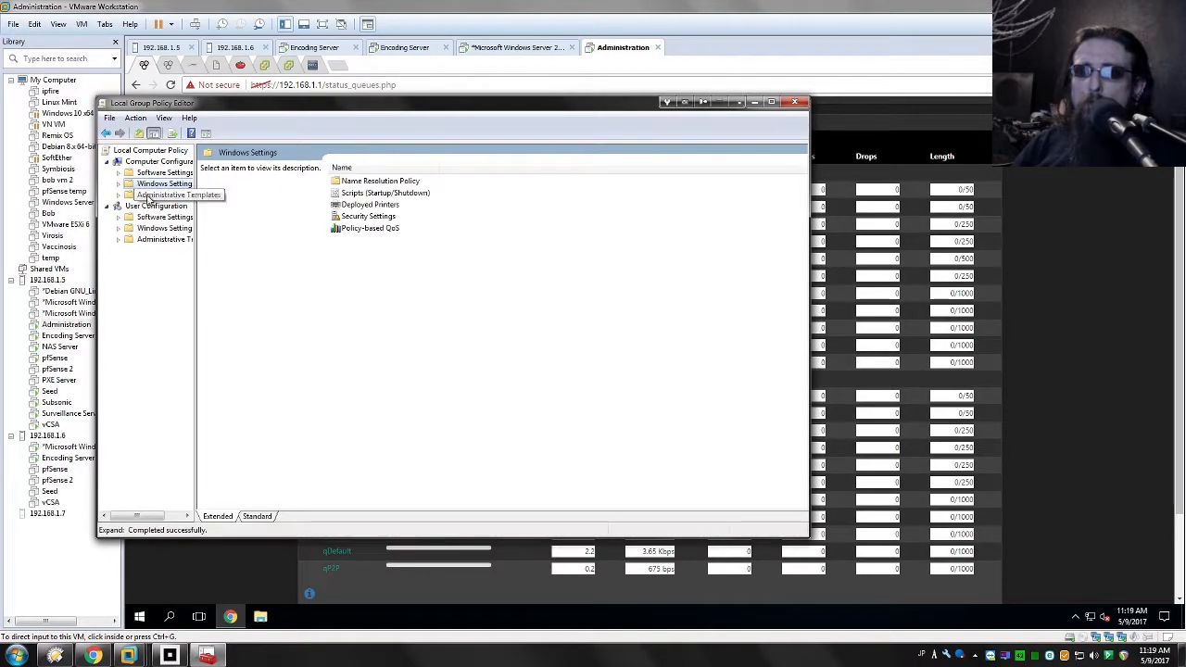
pyautogui.click(153, 195)
pyautogui.doubleClick(146, 184)
pyautogui.click(170, 239)
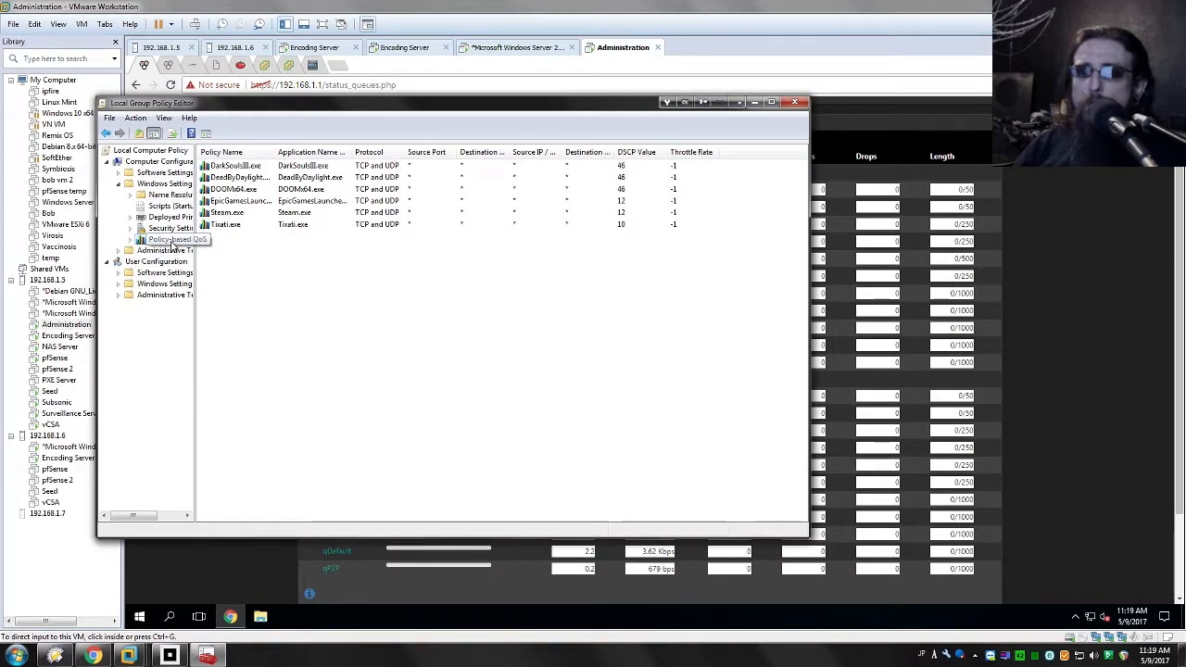
pyautogui.moveTo(195, 263); pyautogui.dragTo(228, 263)
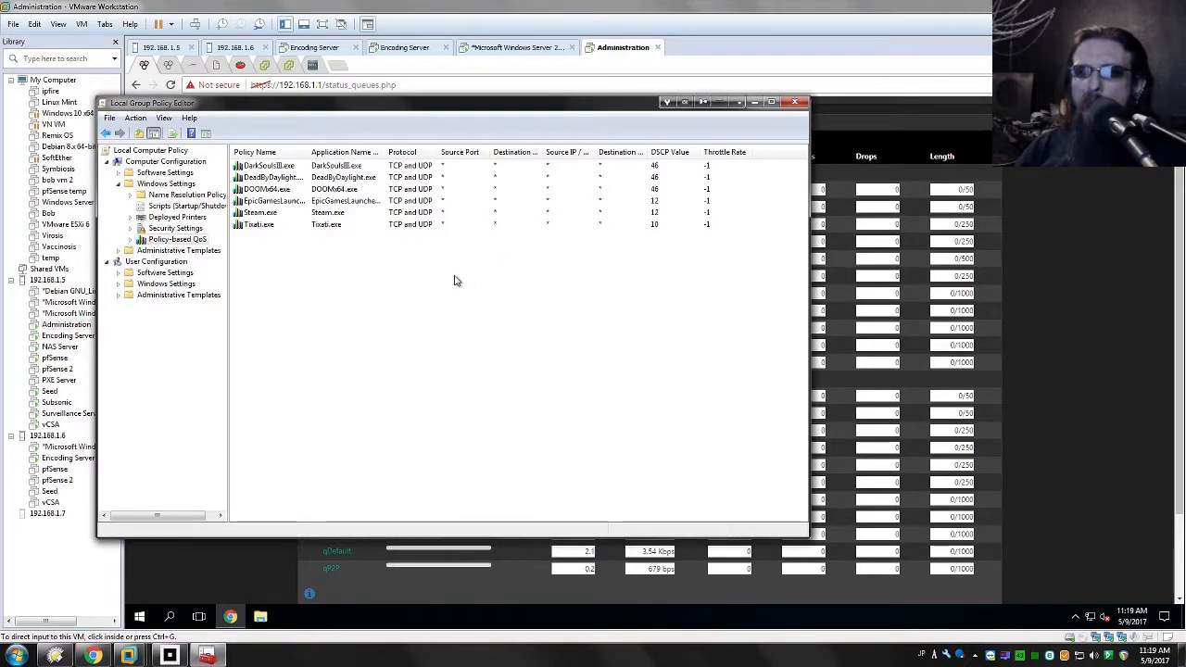
pyautogui.moveTo(310, 153); pyautogui.dragTo(328, 165)
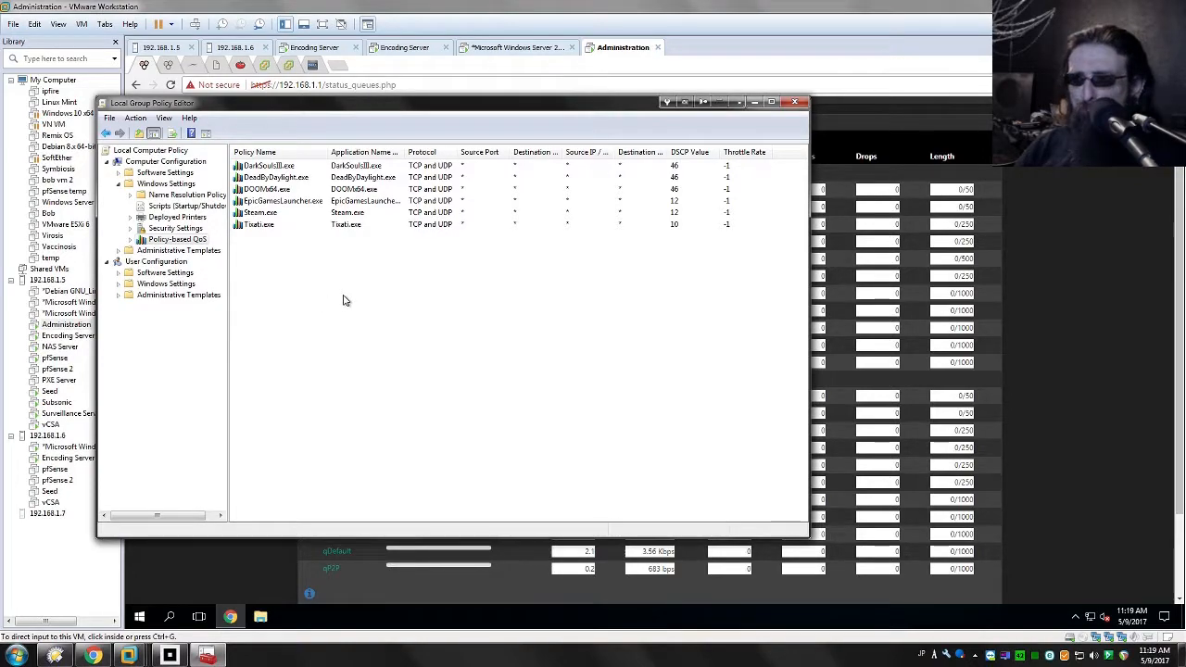
pyautogui.click(167, 240)
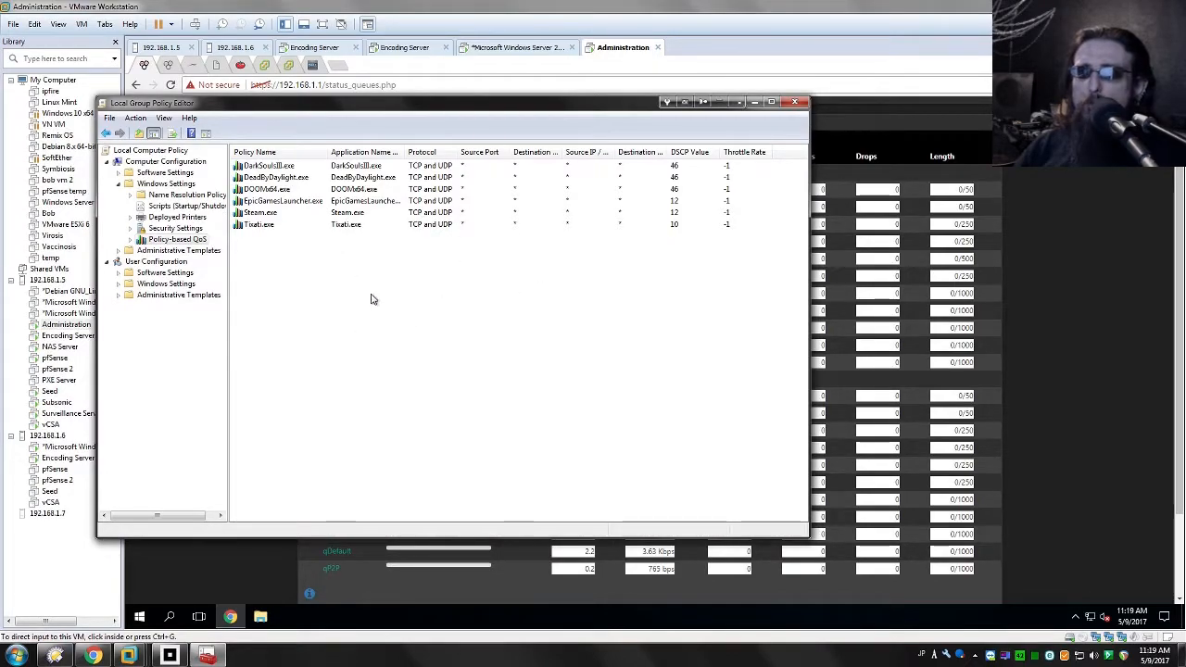
# Step: Go through the listed QoS policies for the games, the game launchers and Tixati.exe
pyautogui.click(269, 168)
pyautogui.press('Down')
pyautogui.press('Down')
pyautogui.press('Down')
pyautogui.press('Down')
pyautogui.click(278, 170)
pyautogui.press('Down')
pyautogui.press('Down')
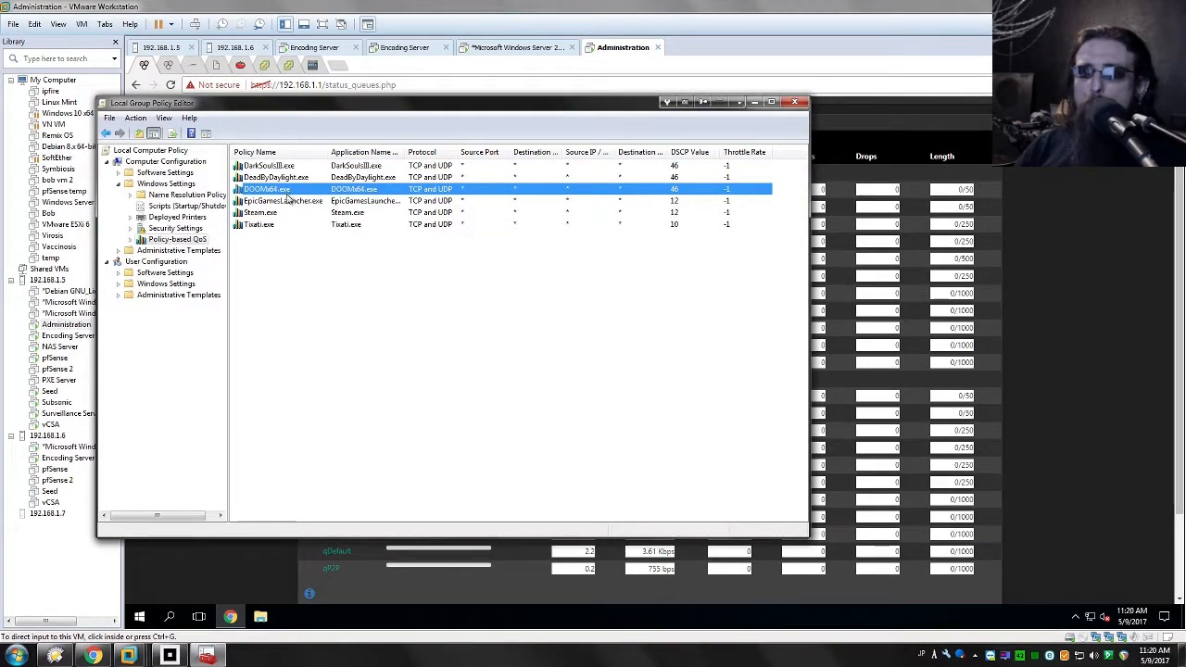
pyautogui.click(284, 206)
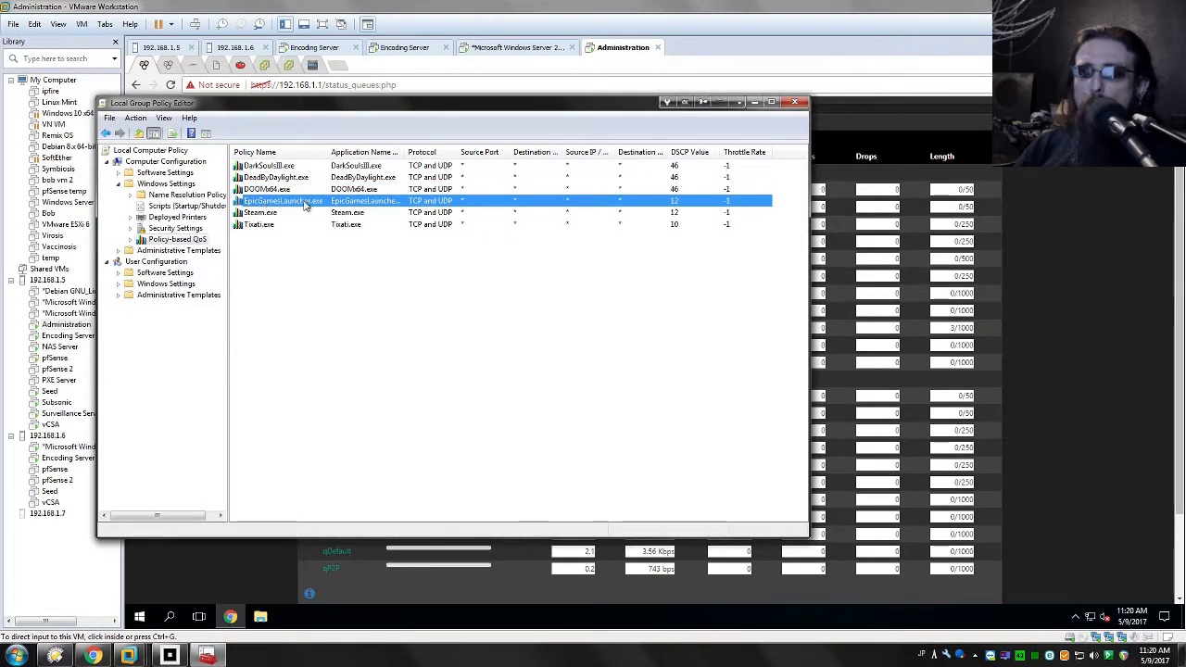
pyautogui.click(271, 217)
pyautogui.click(252, 226)
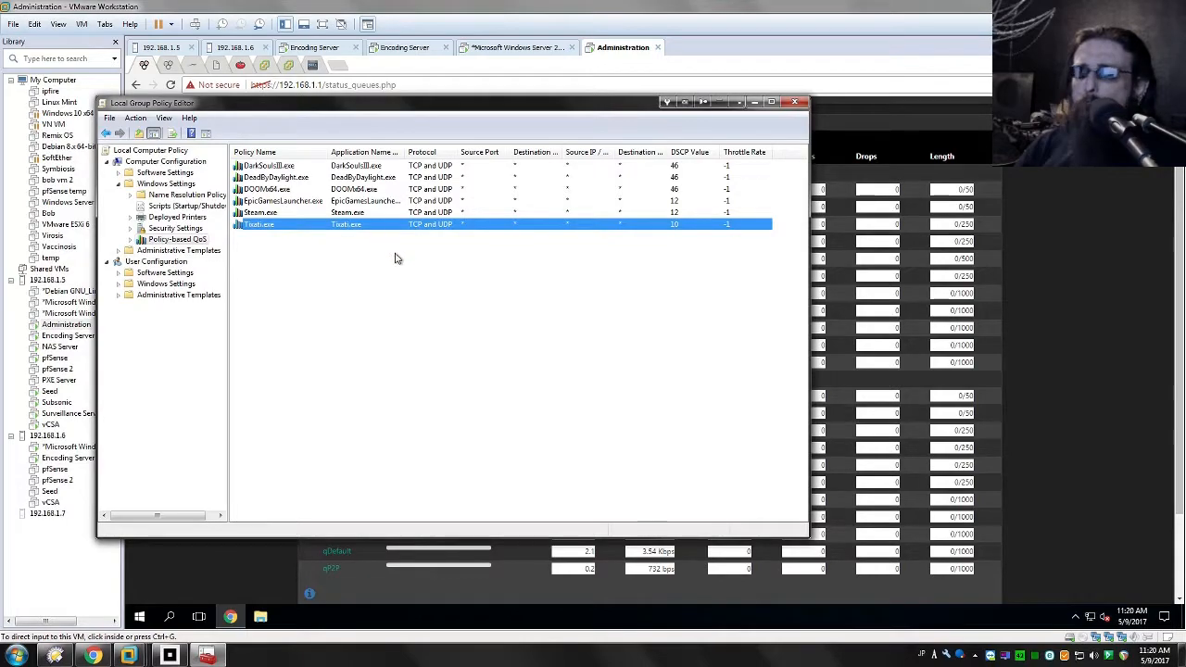
# Step: Compare the DSCP values assigned to the game, launcher and Tixati.exe policies
pyautogui.click(734, 243)
pyautogui.click(686, 167)
pyautogui.click(687, 212)
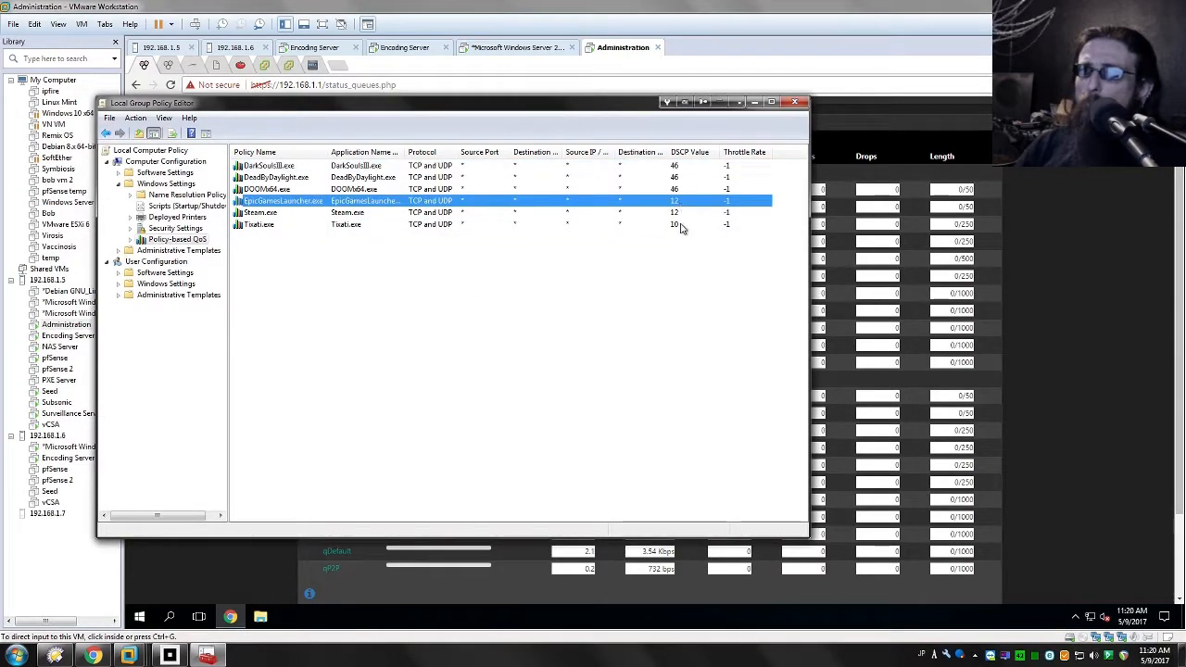
pyautogui.click(681, 225)
pyautogui.click(683, 167)
pyautogui.click(677, 200)
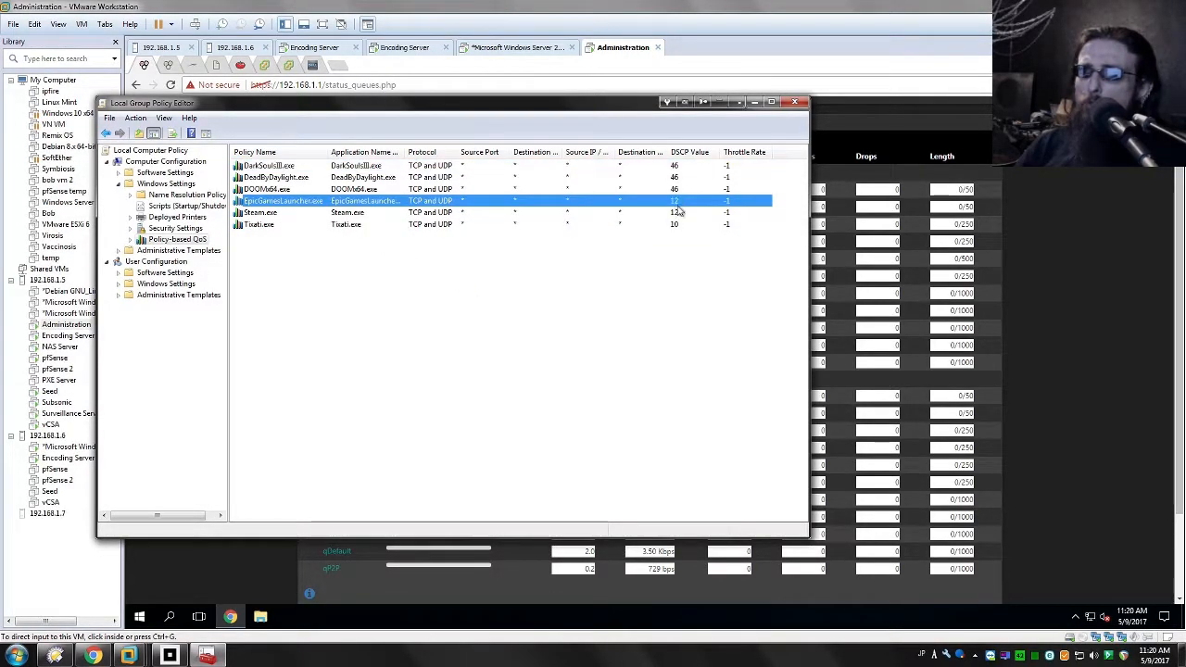
pyautogui.click(682, 224)
pyautogui.click(677, 178)
pyautogui.click(679, 167)
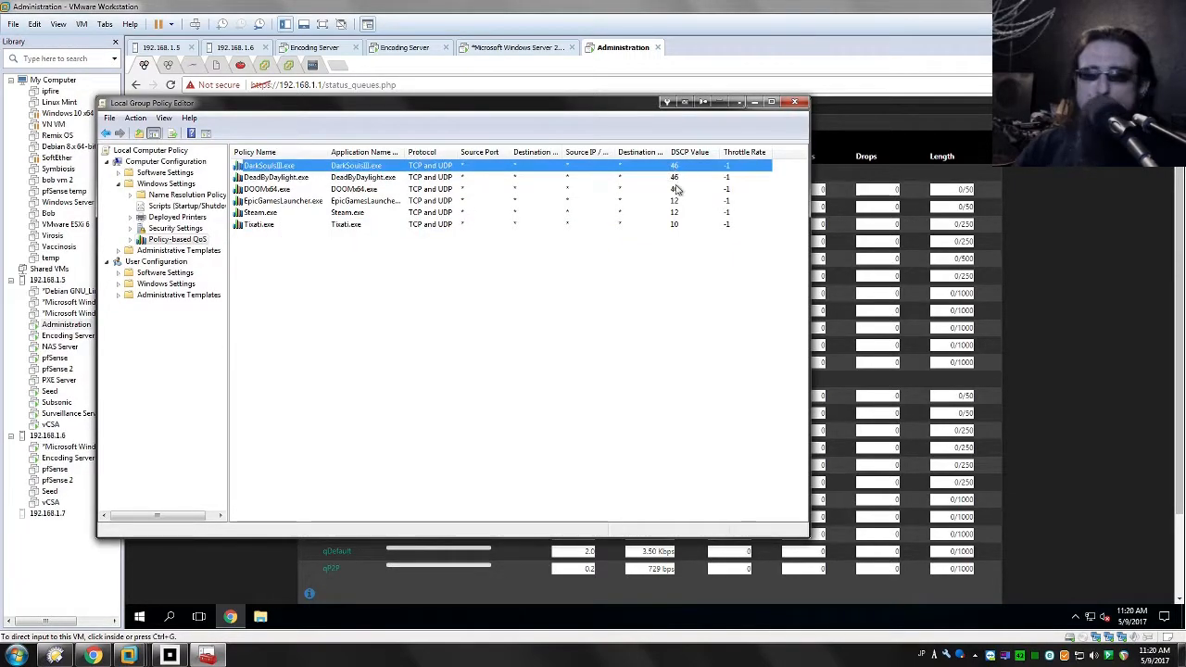
pyautogui.click(620, 328)
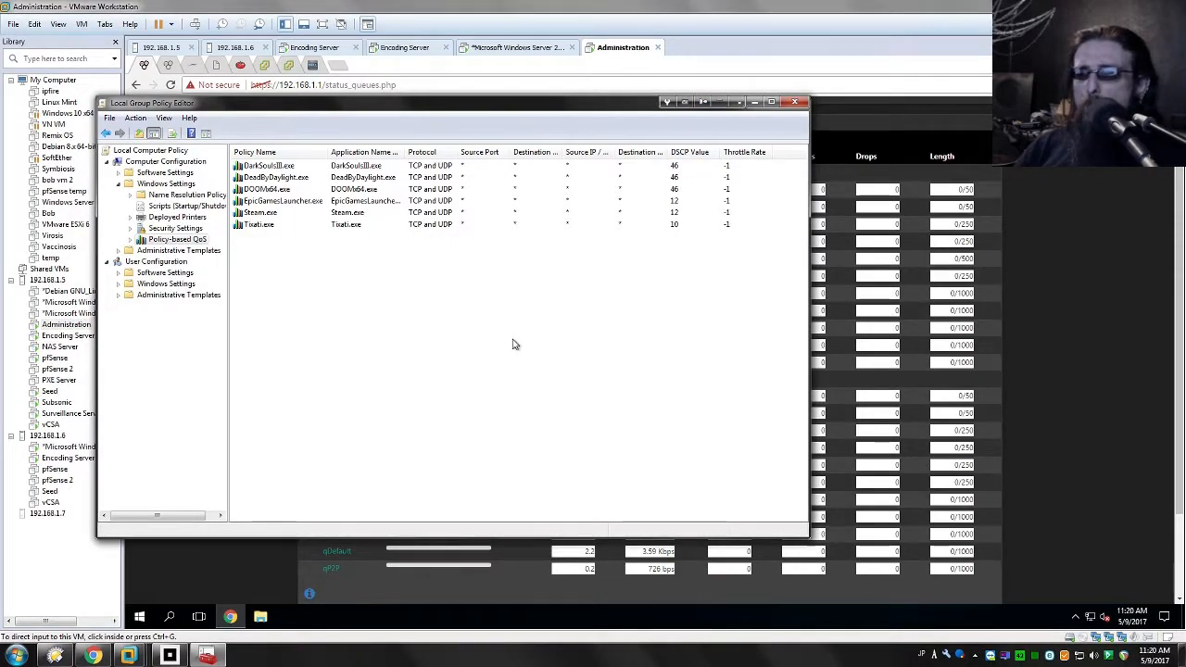
# Step: Return to pfSense in the Administration VM and open the WAN firewall rules page
pyautogui.click(1101, 394)
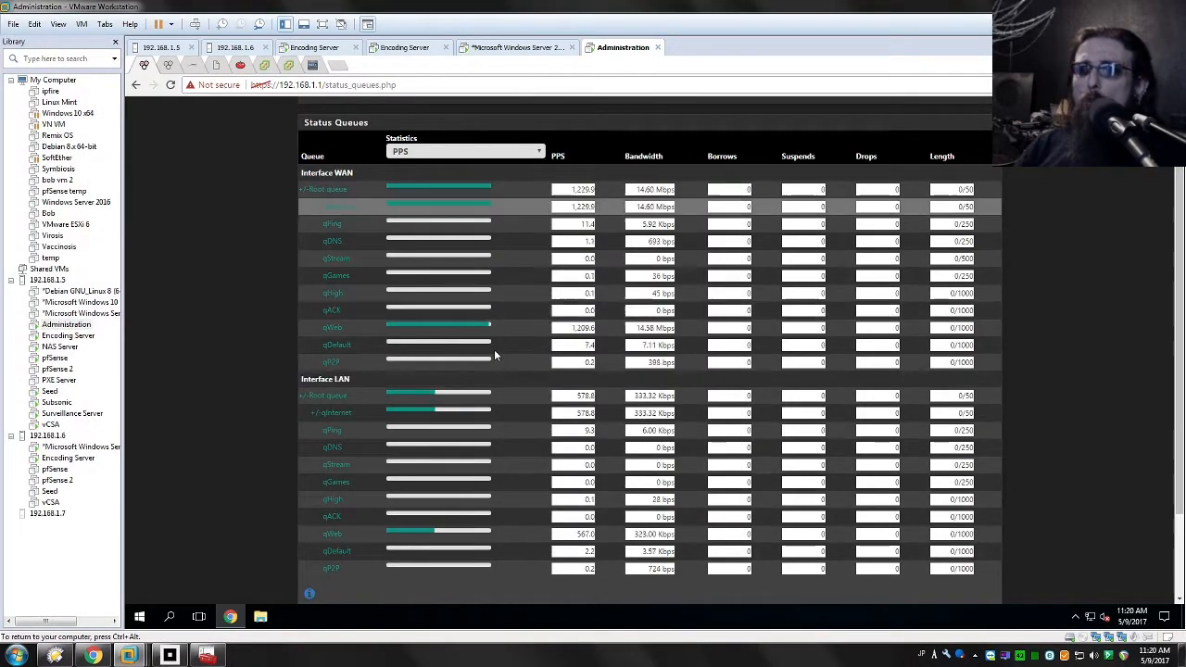
pyautogui.scroll(2, 1037, 334)
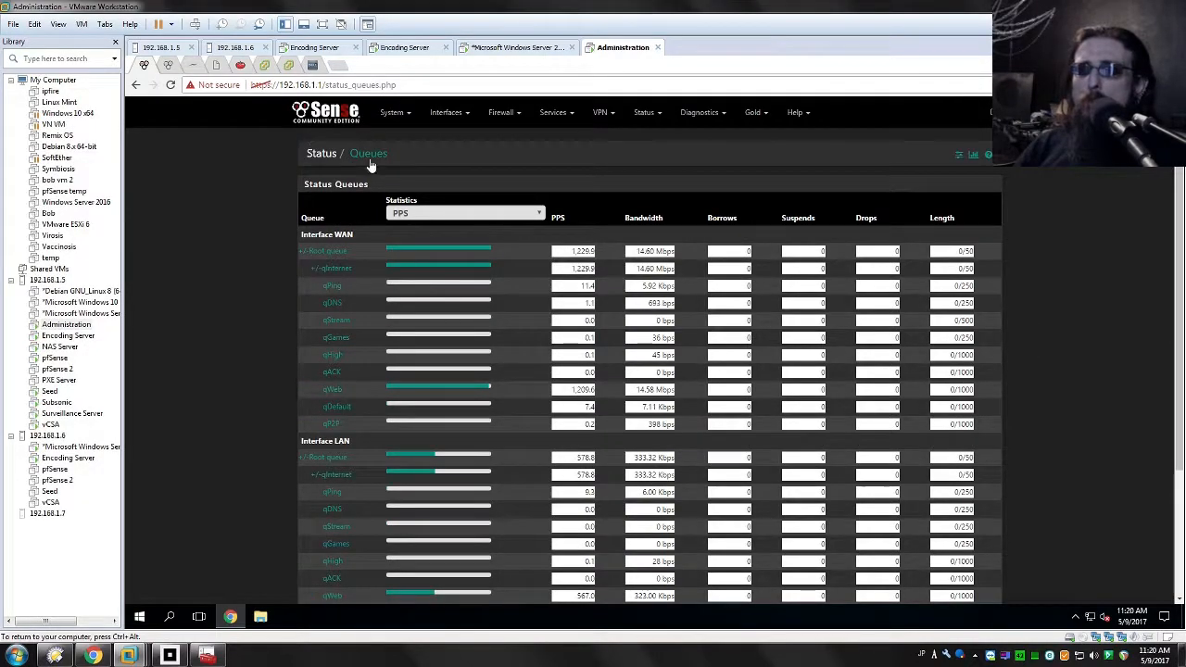
pyautogui.click(496, 117)
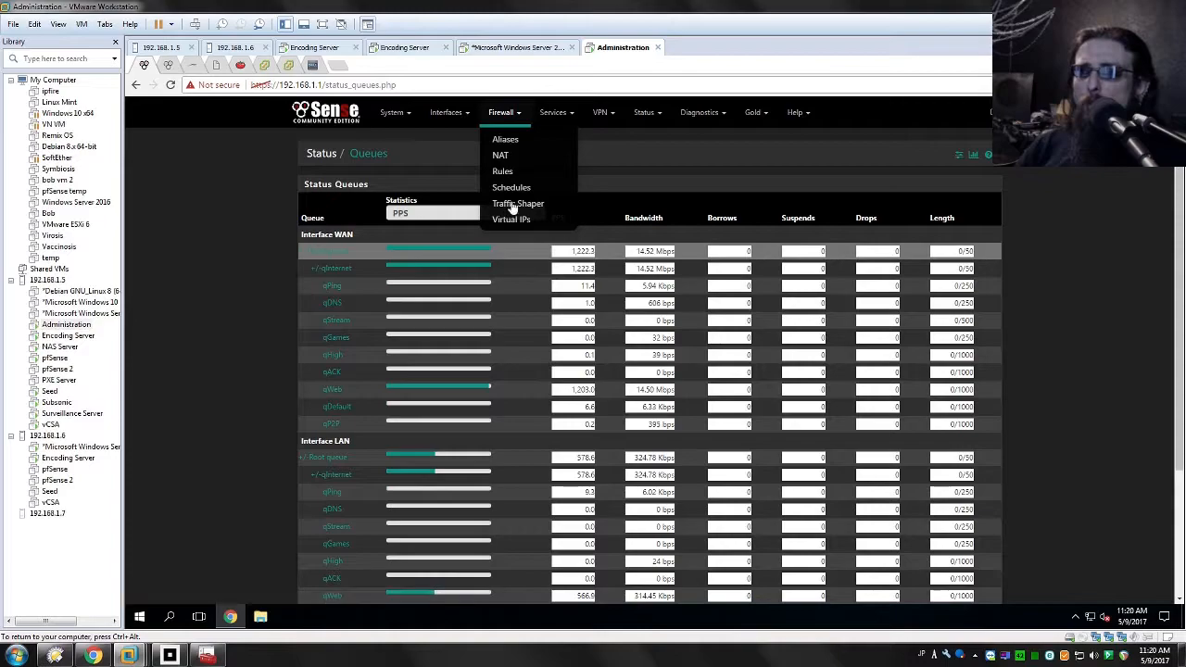
pyautogui.click(502, 171)
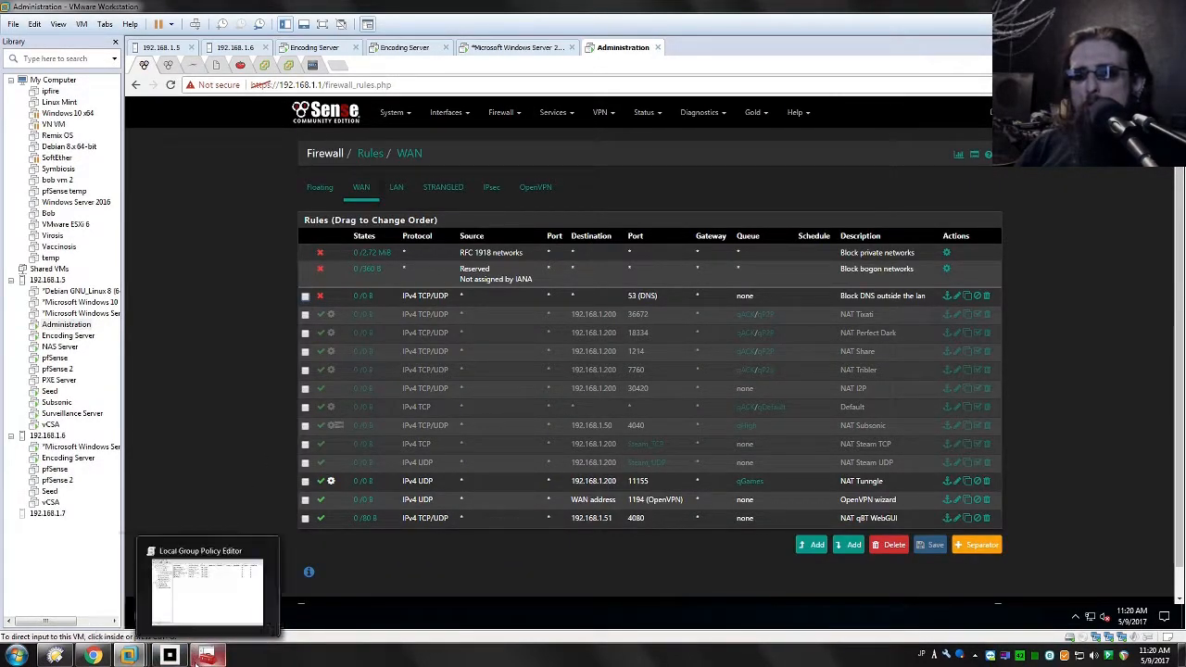
# Step: Switch back to the Local Group Policy Editor and review the Steam.exe and Tixati.exe QoS policies
pyautogui.click(206, 656)
pyautogui.click(262, 226)
pyautogui.click(306, 376)
pyautogui.click(269, 213)
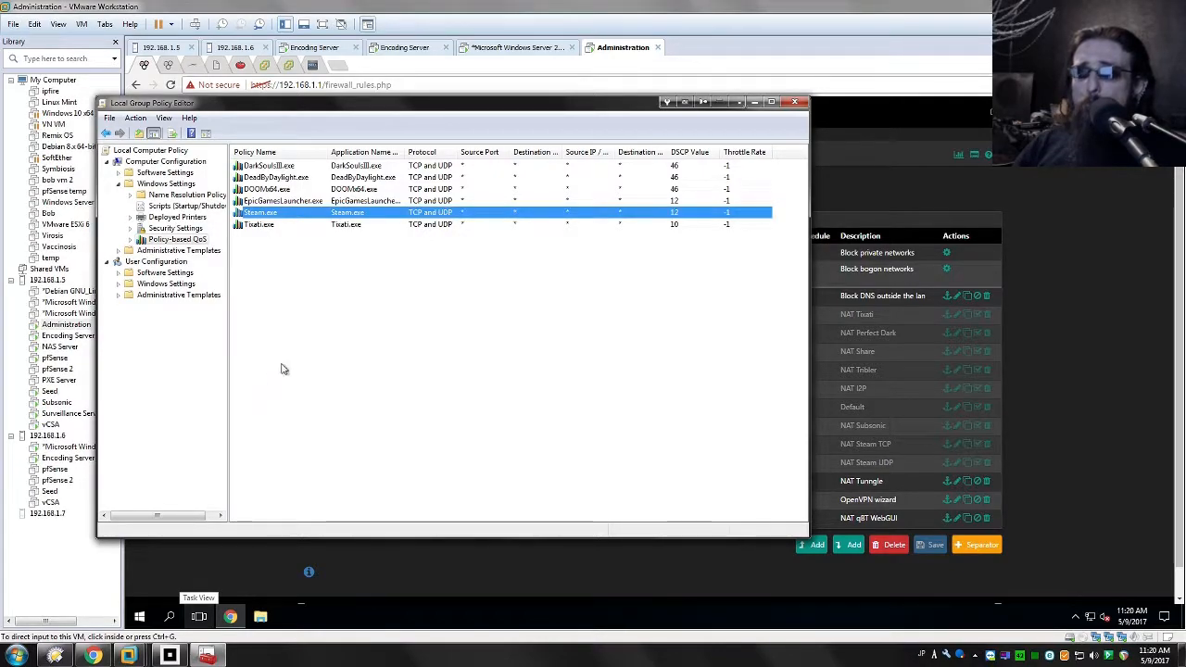
pyautogui.click(261, 226)
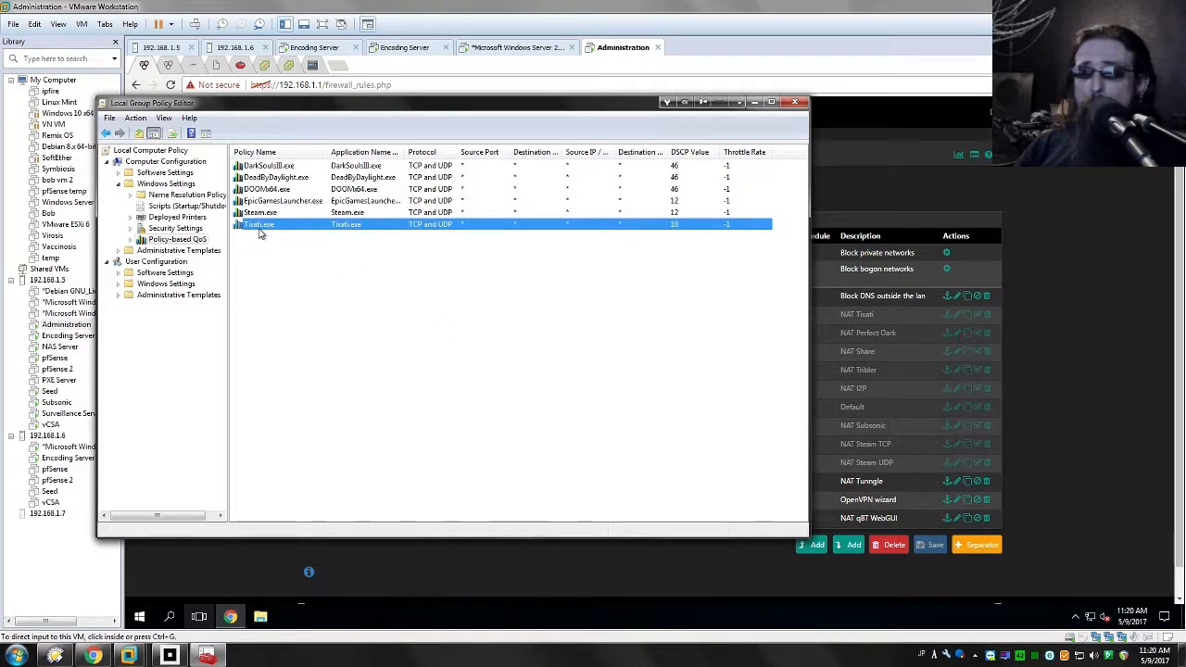
pyautogui.click(300, 265)
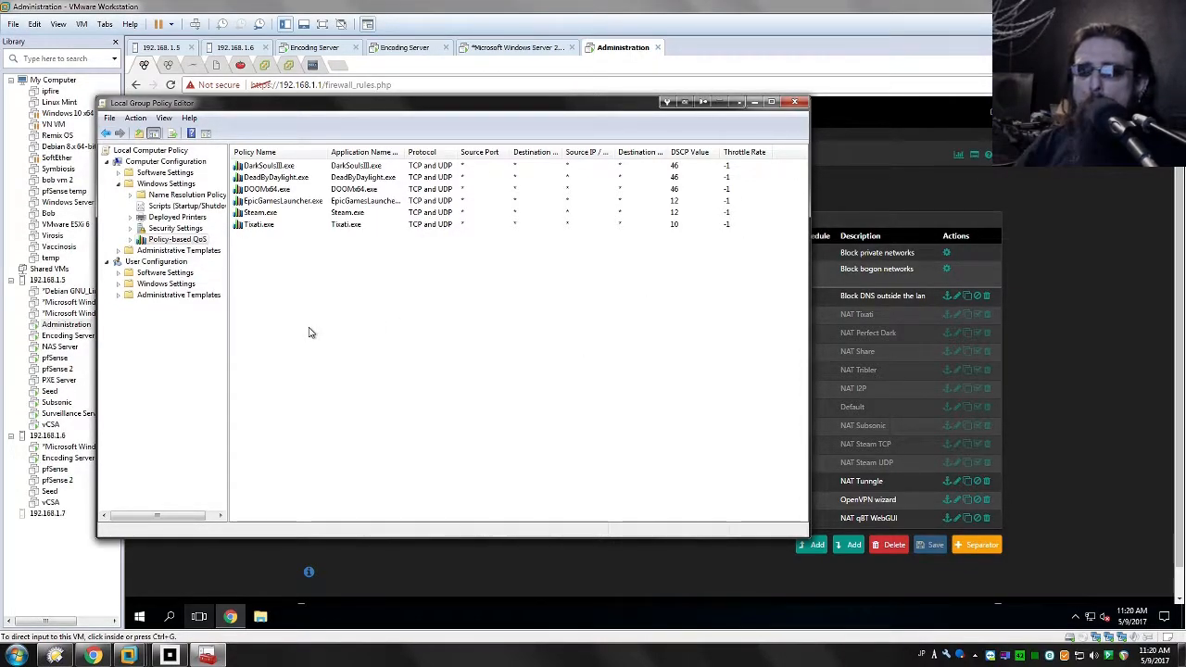
# Step: Review the game QoS policies, from DarkSoulsIII.exe to DOOMx64.exe and its DSCP value
pyautogui.click(295, 166)
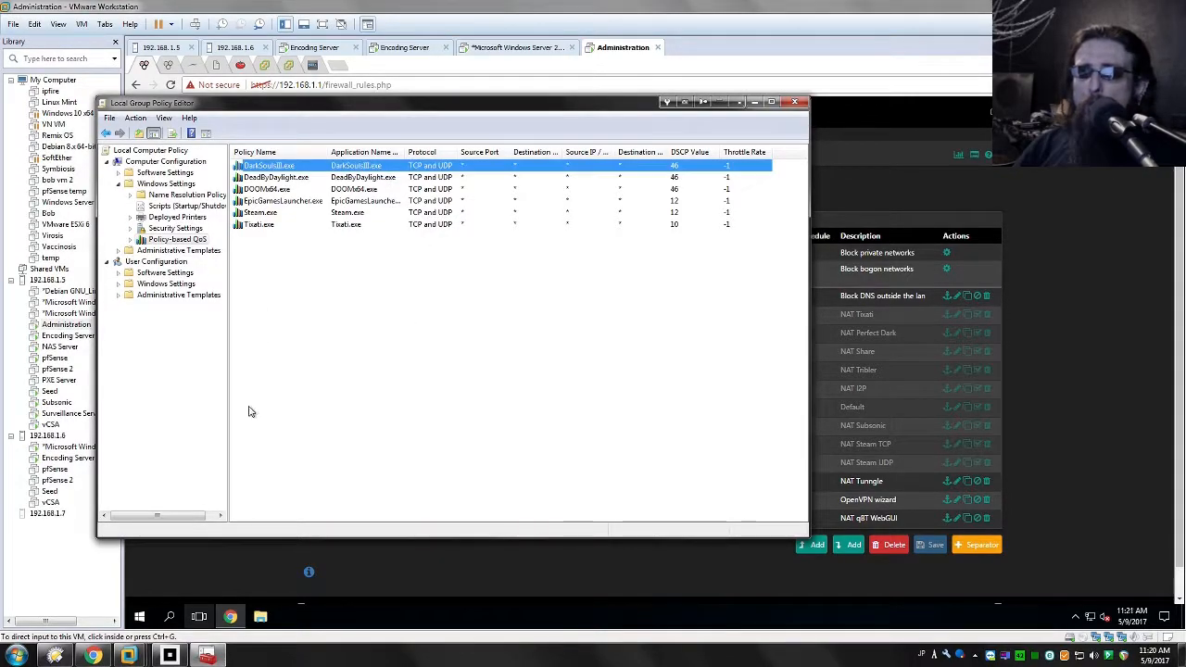
pyautogui.click(277, 189)
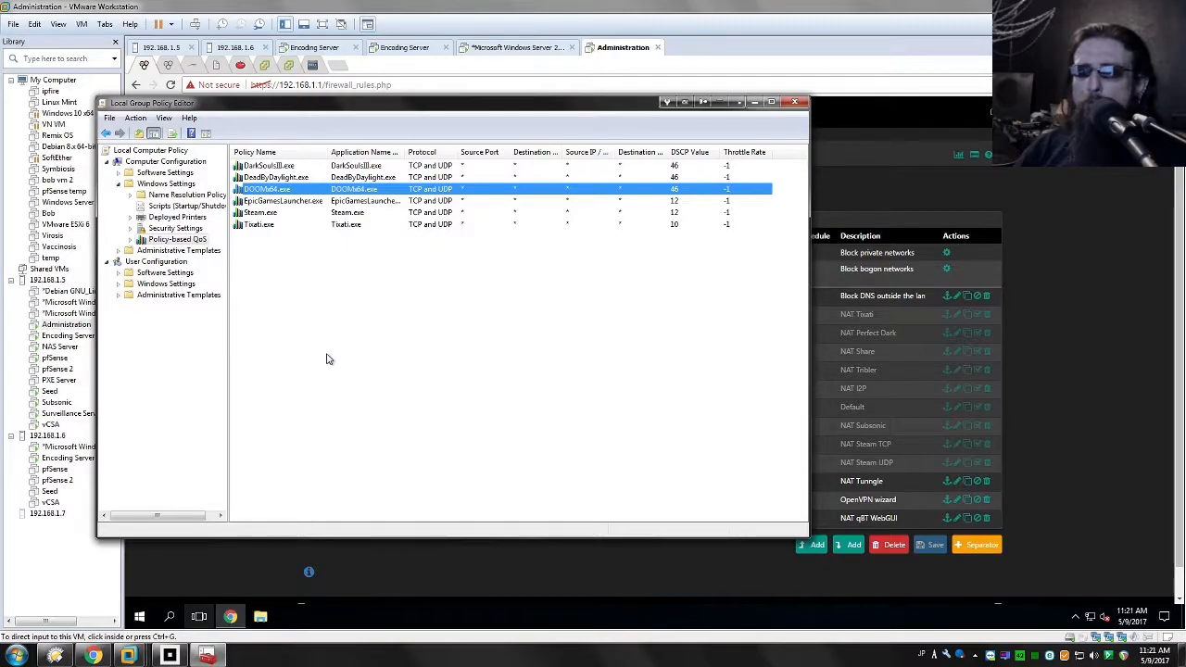
pyautogui.click(424, 339)
pyautogui.click(269, 190)
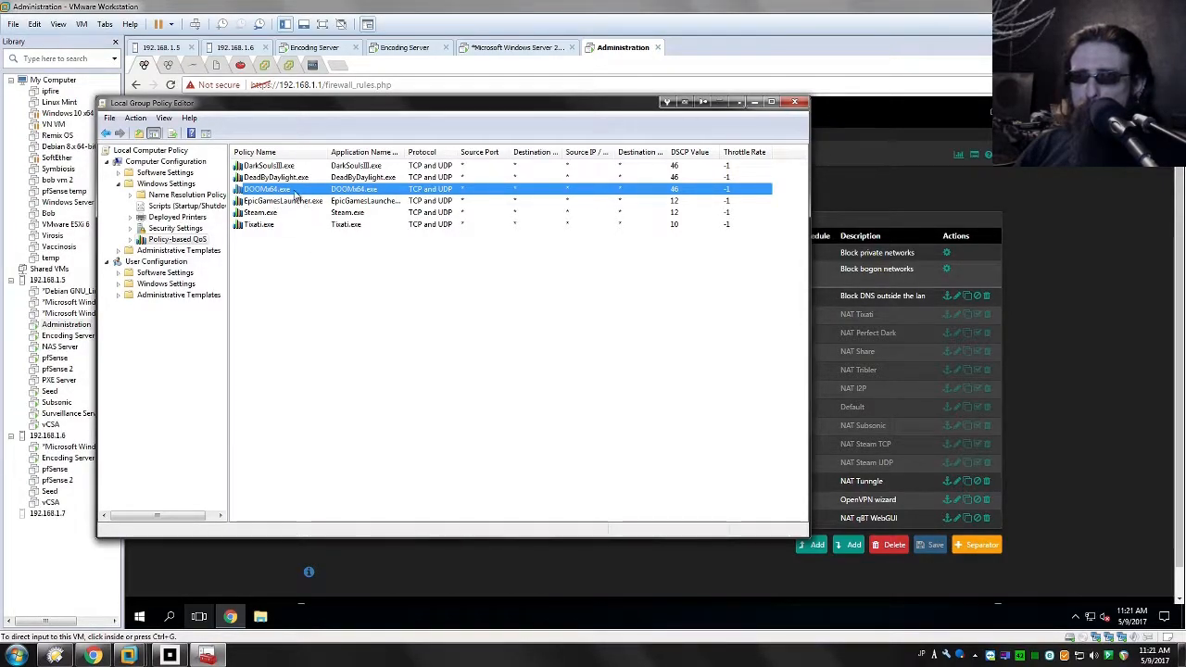
pyautogui.rightClick(263, 190)
pyautogui.click(347, 315)
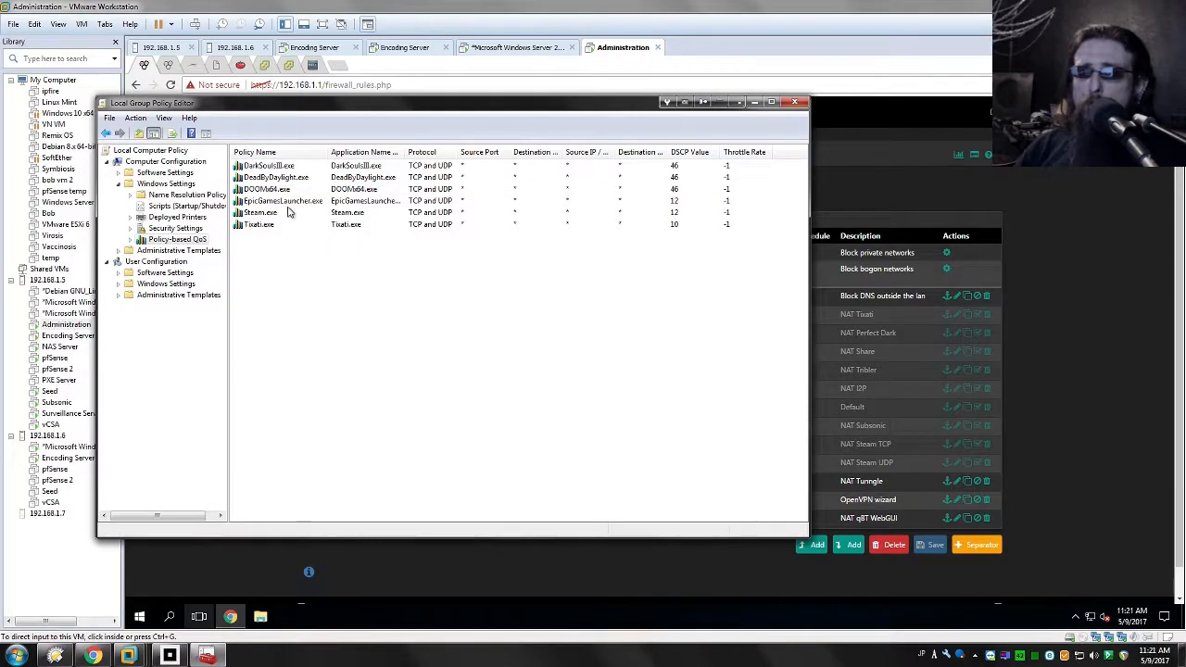
pyautogui.click(461, 192)
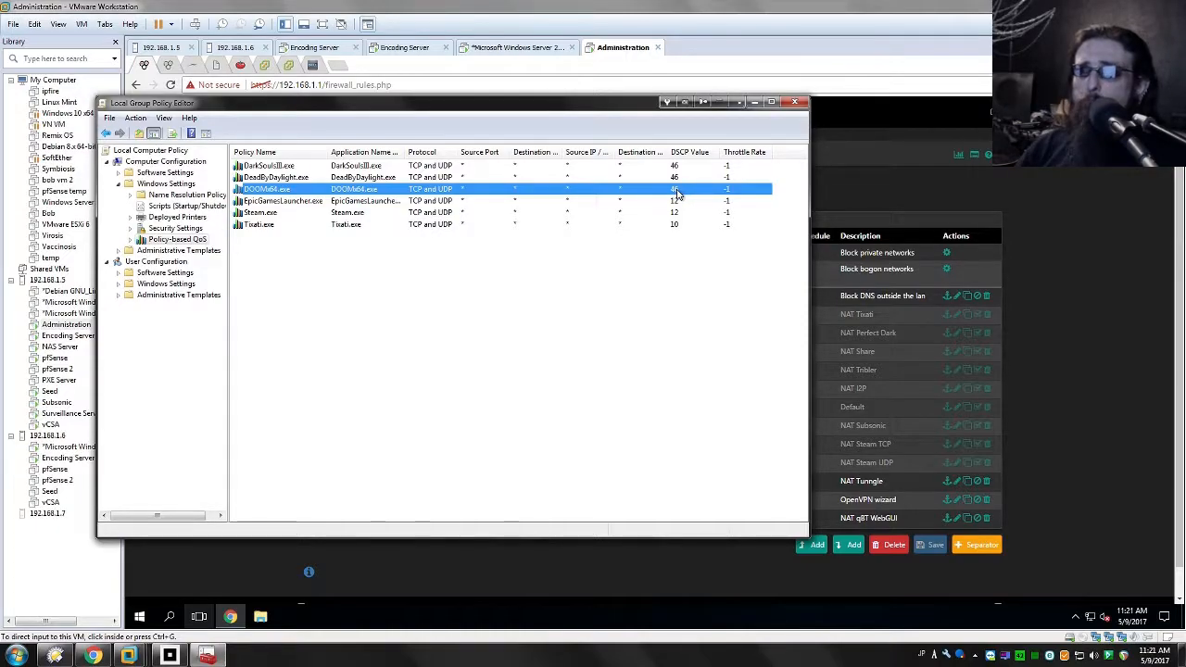
# Step: Show the pfSense floating rules and open the "EF(DSCP 46/0x2e) marked packets as games" rule for editing
pyautogui.click(1099, 362)
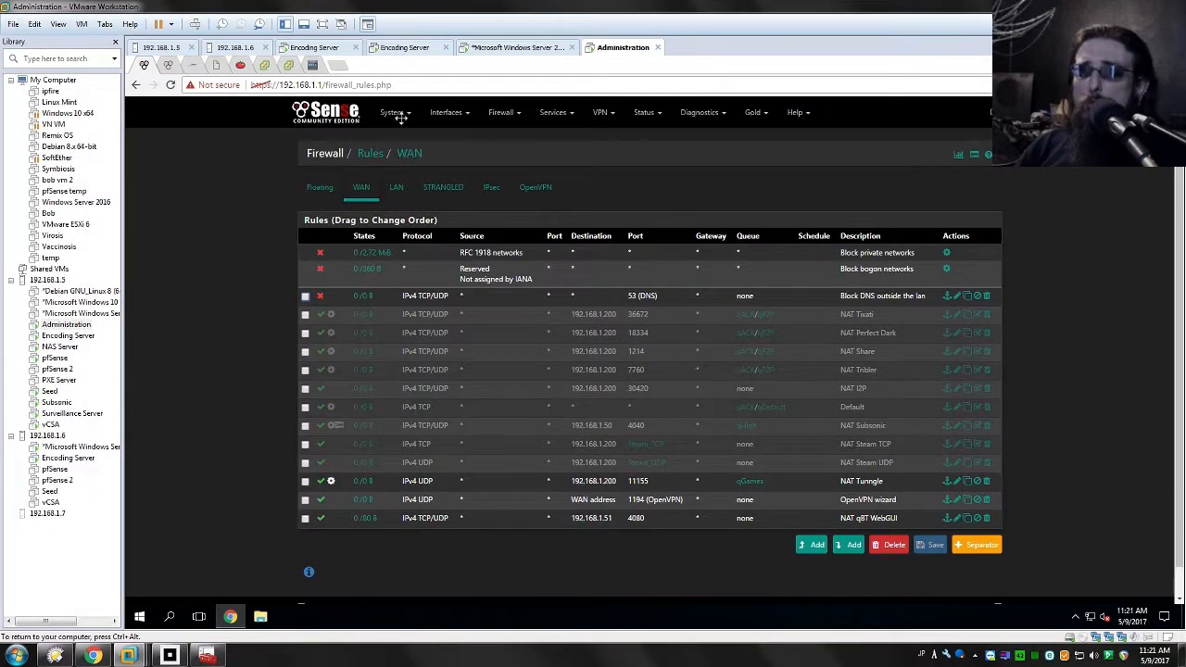
pyautogui.click(313, 198)
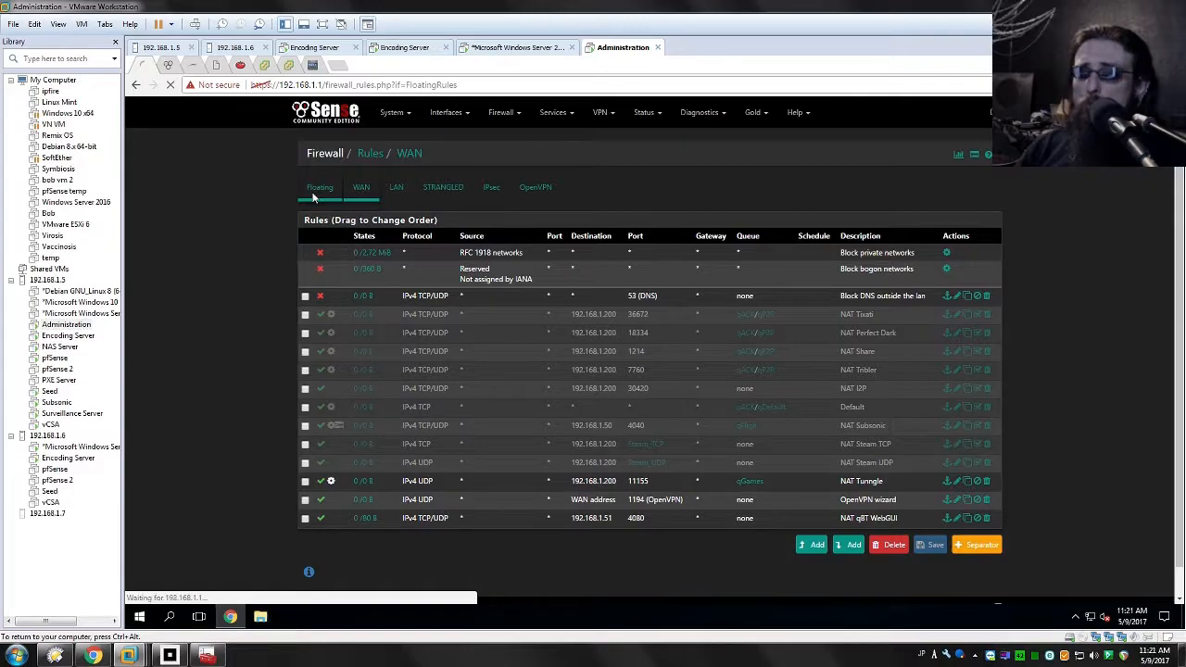
pyautogui.scroll(-10, 705, 222)
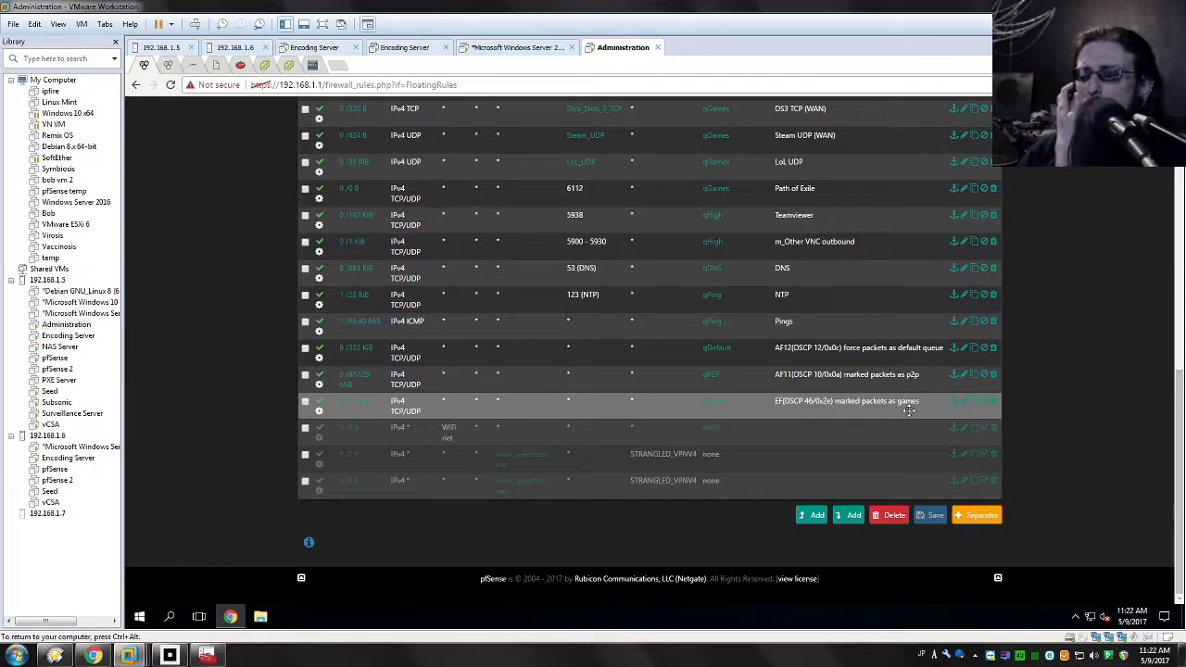
pyautogui.click(763, 407)
pyautogui.doubleClick(763, 408)
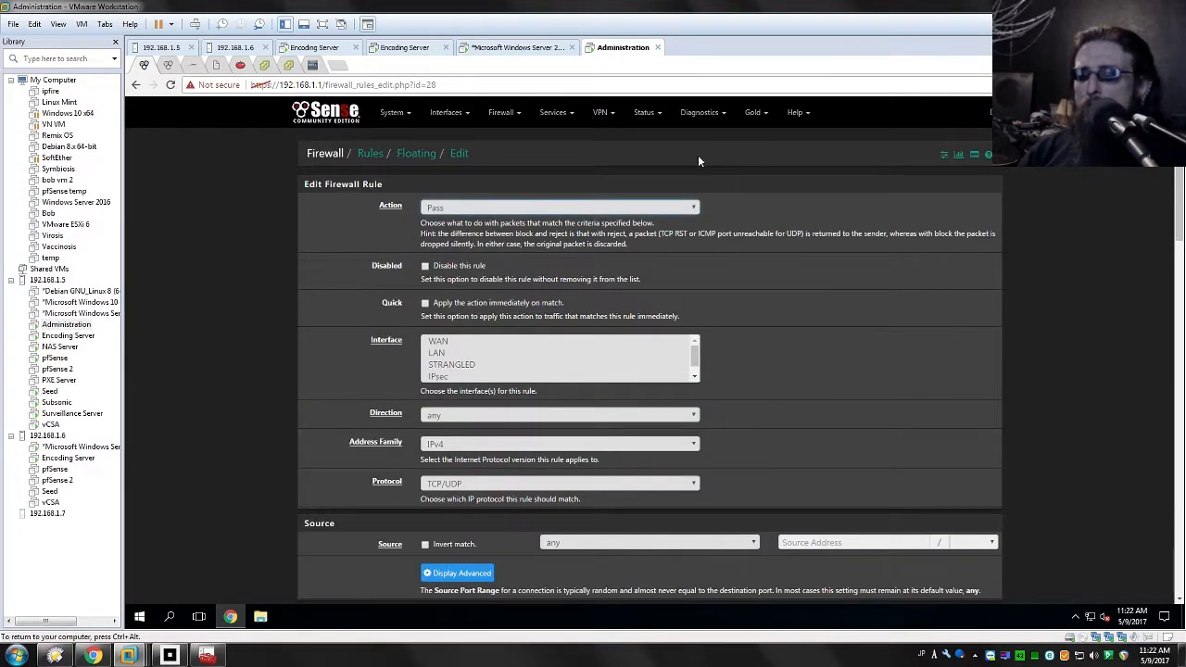
# Step: Examine the source and destination settings of the games rule, including the destination port range
pyautogui.scroll(-3, 724, 164)
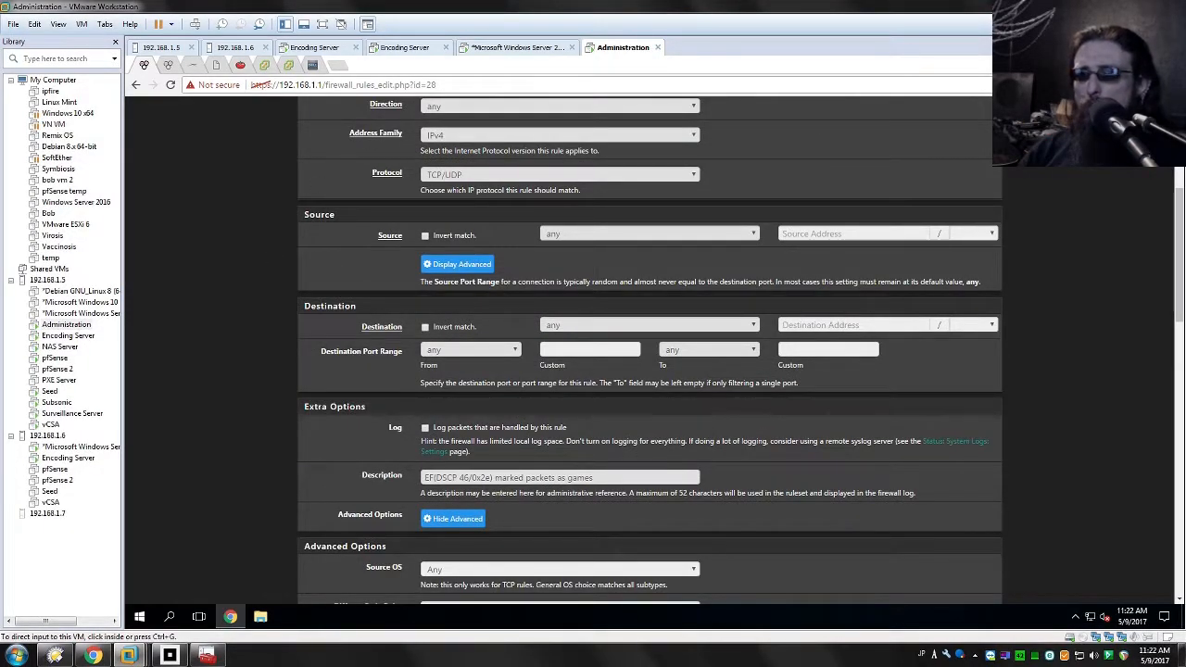
pyautogui.moveTo(318, 305); pyautogui.dragTo(476, 328)
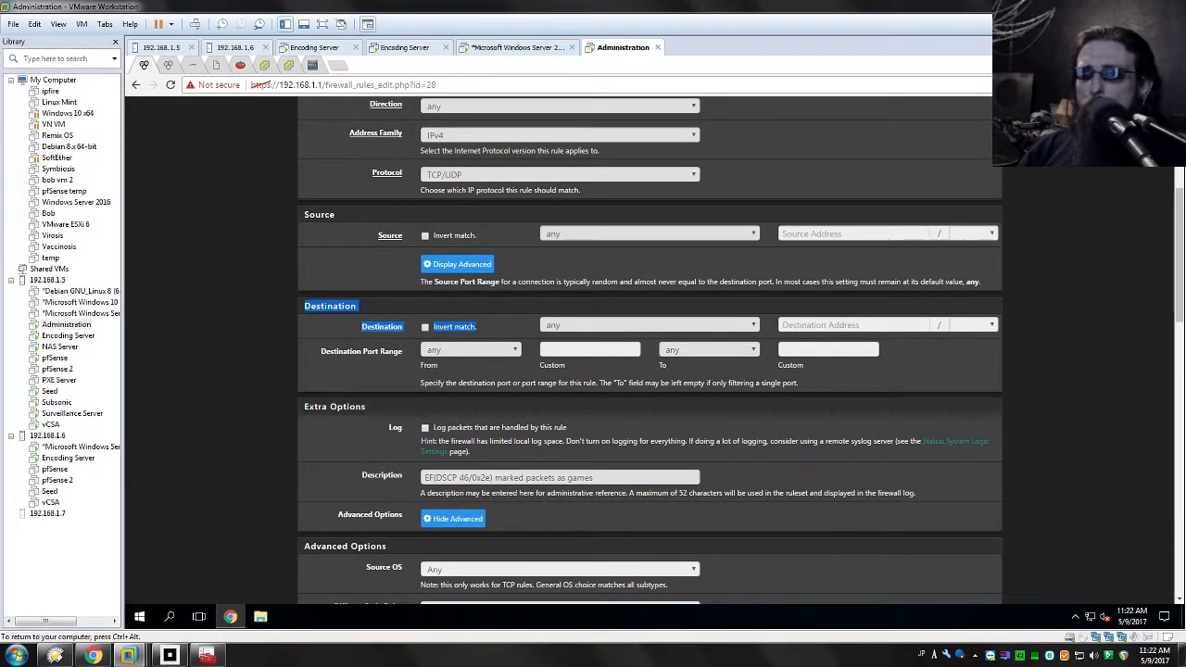
pyautogui.moveTo(801, 384); pyautogui.dragTo(339, 325)
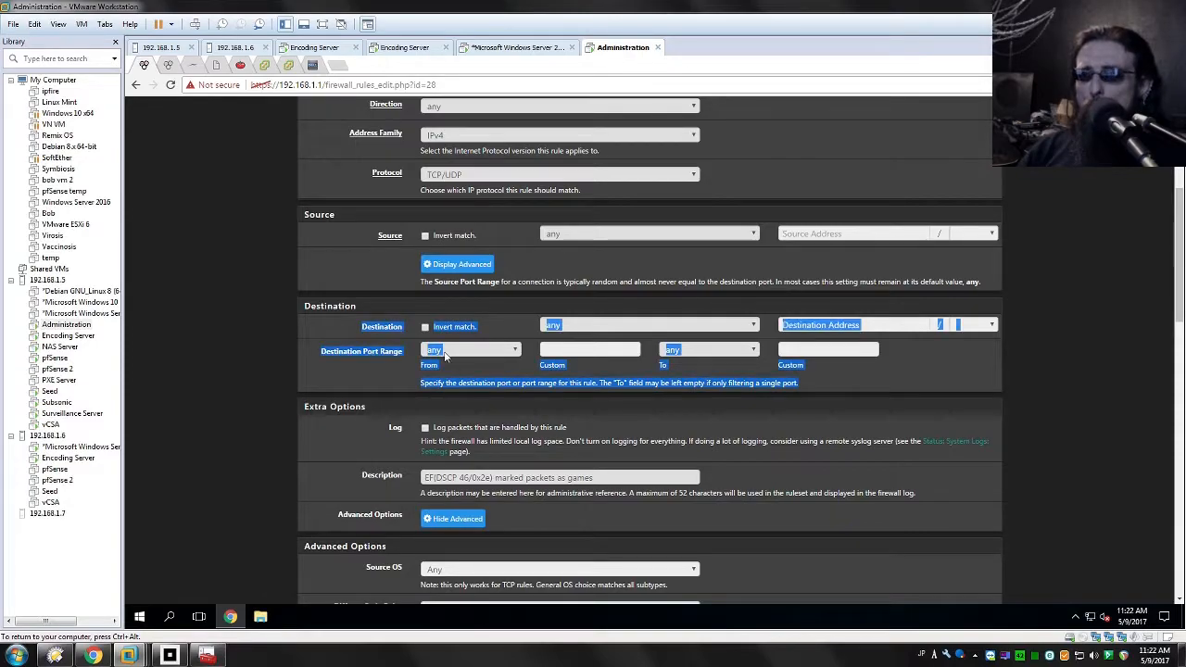
pyautogui.click(982, 381)
# Step: Find the Diffserv Code Point setting in the rule's advanced options and check its selection
pyautogui.scroll(-8, 926, 352)
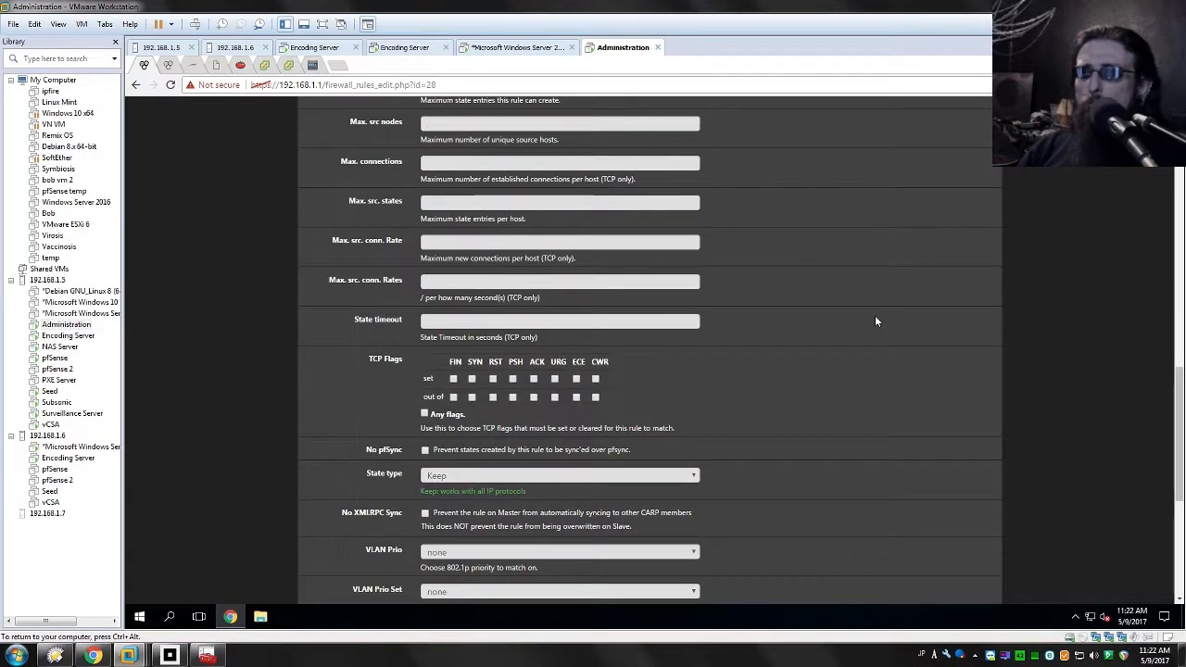
pyautogui.scroll(-3, 908, 291)
pyautogui.scroll(7, 908, 291)
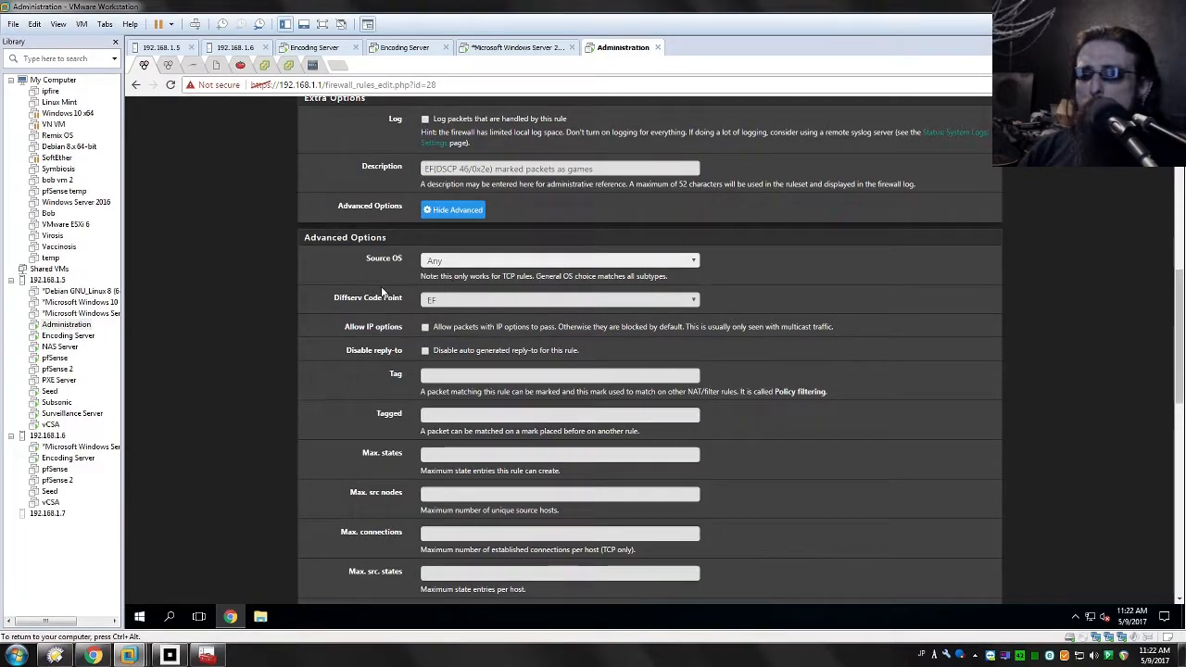
pyautogui.moveTo(336, 297); pyautogui.dragTo(446, 304)
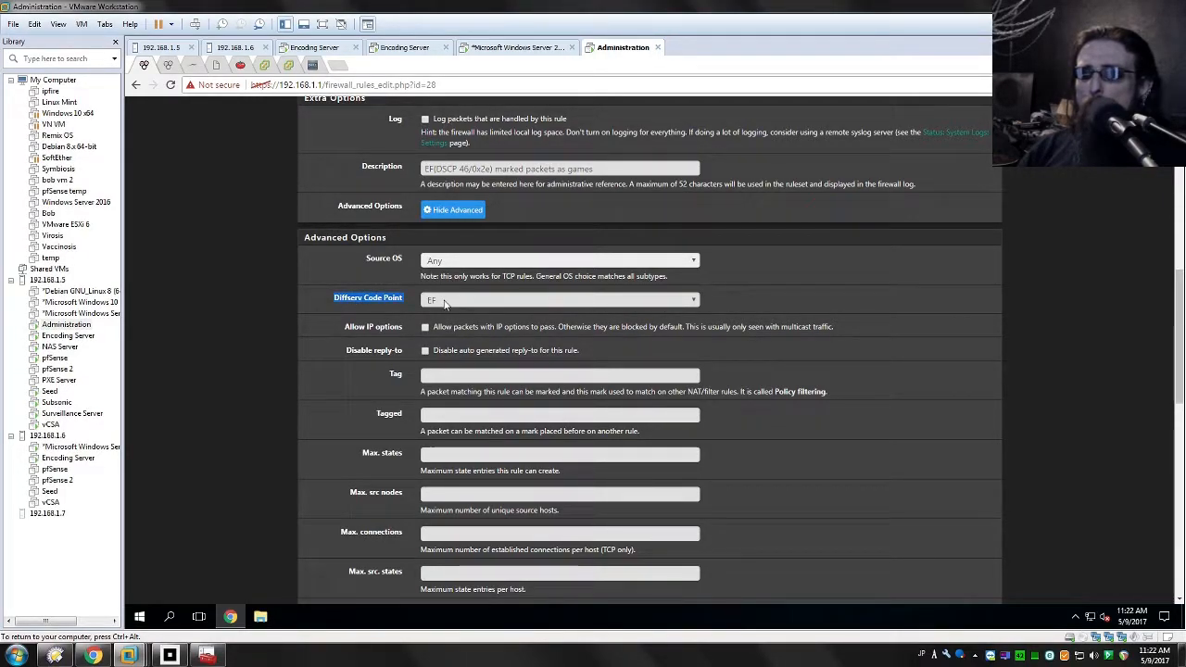
pyautogui.click(349, 298)
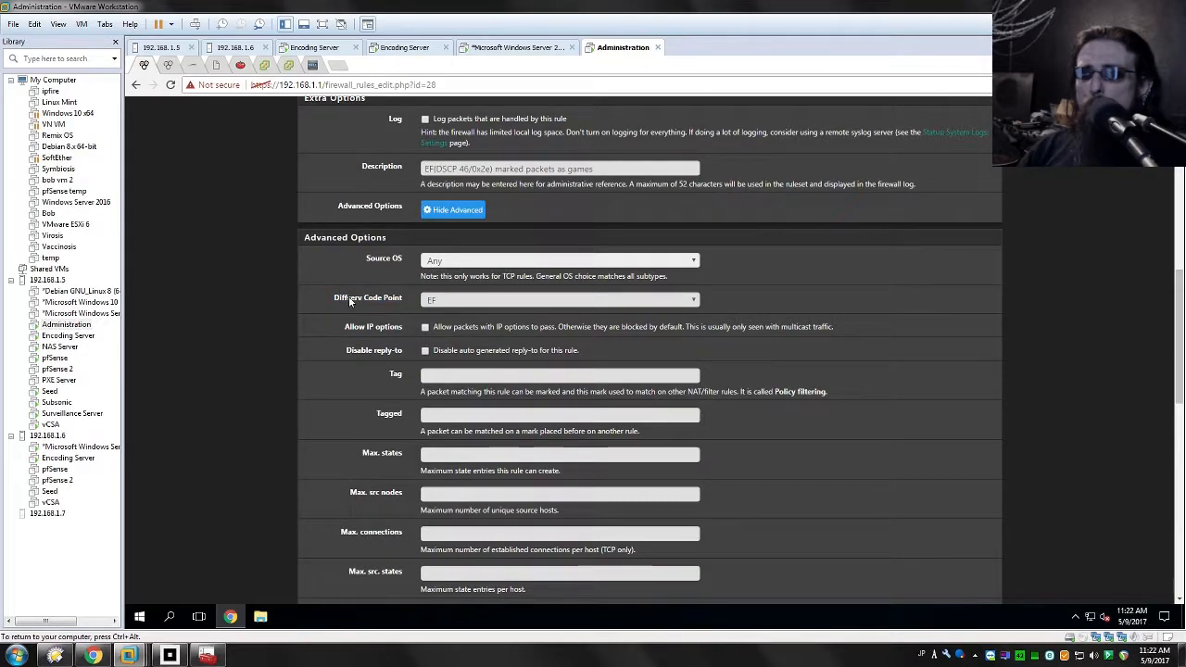
pyautogui.click(524, 302)
pyautogui.click(525, 302)
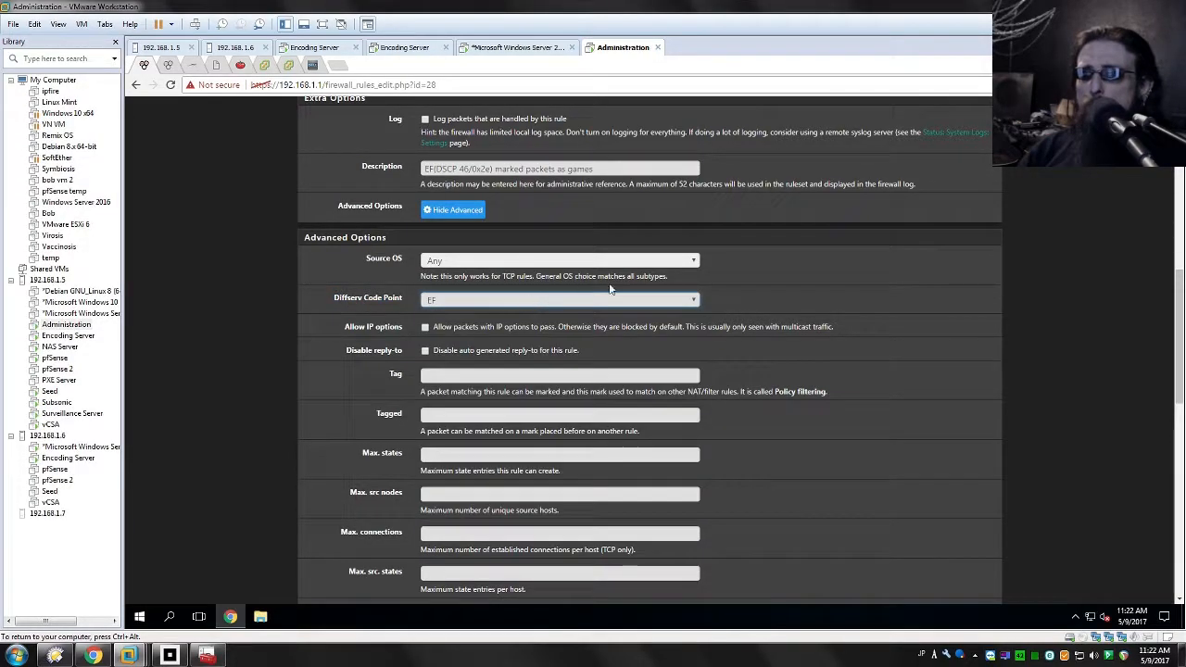
# Step: Check which queue the games rule assigns in its Ackqueue / Queue setting
pyautogui.scroll(-5, 898, 402)
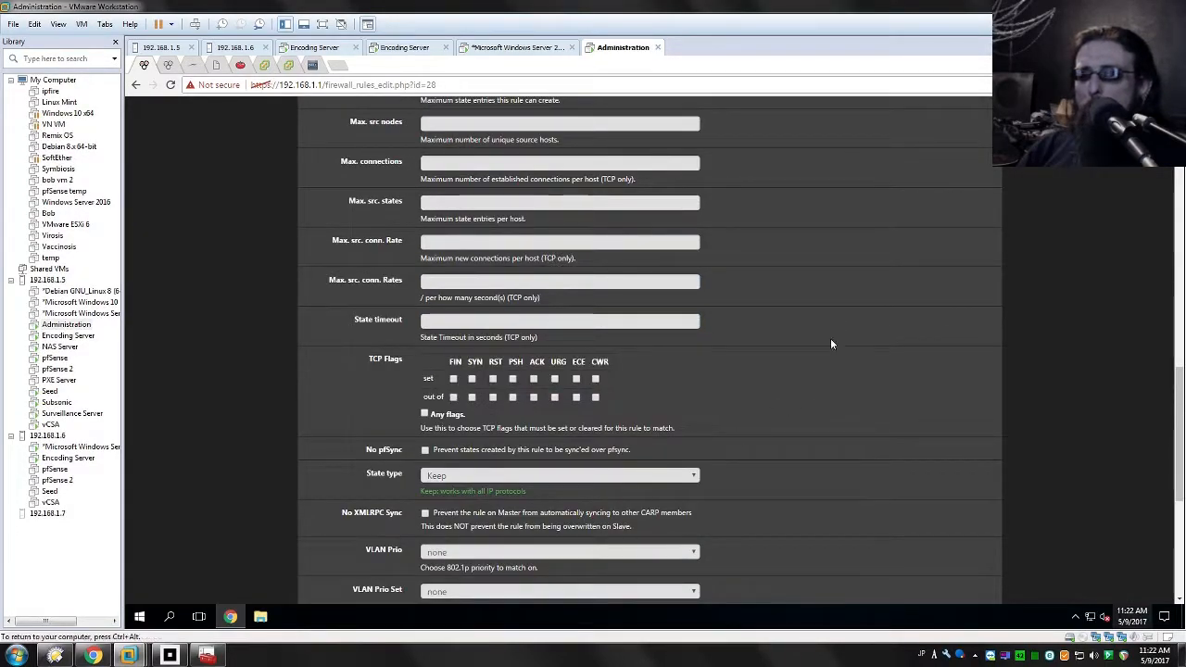
pyautogui.scroll(-5, 923, 371)
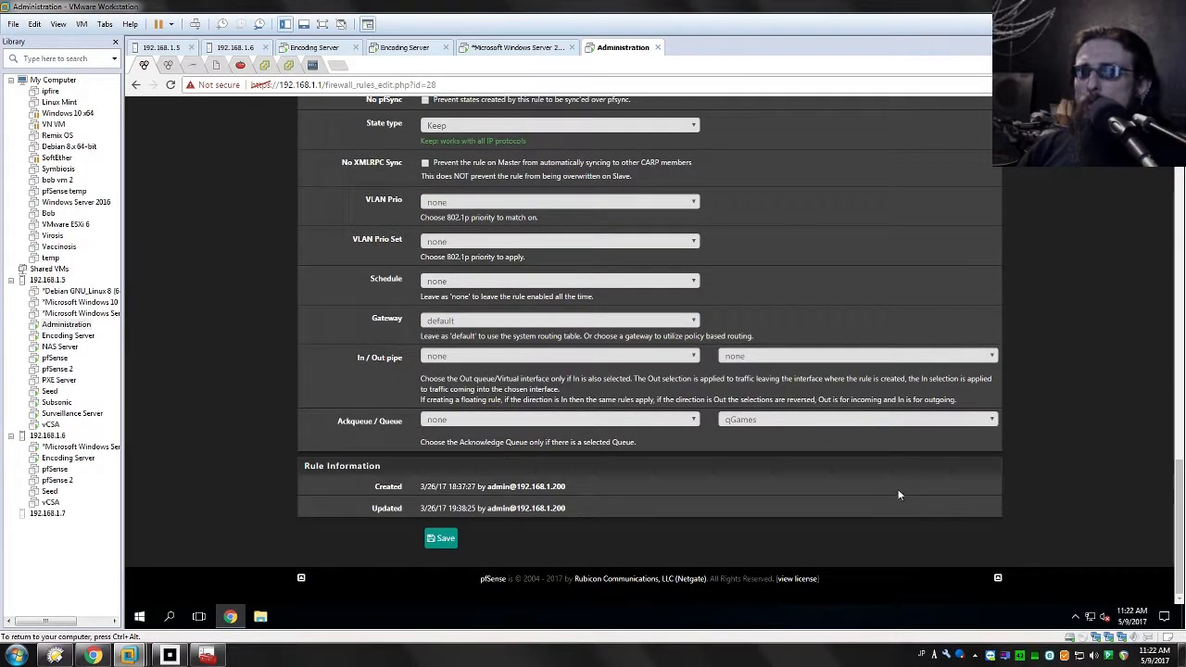
pyautogui.tripleClick(400, 425)
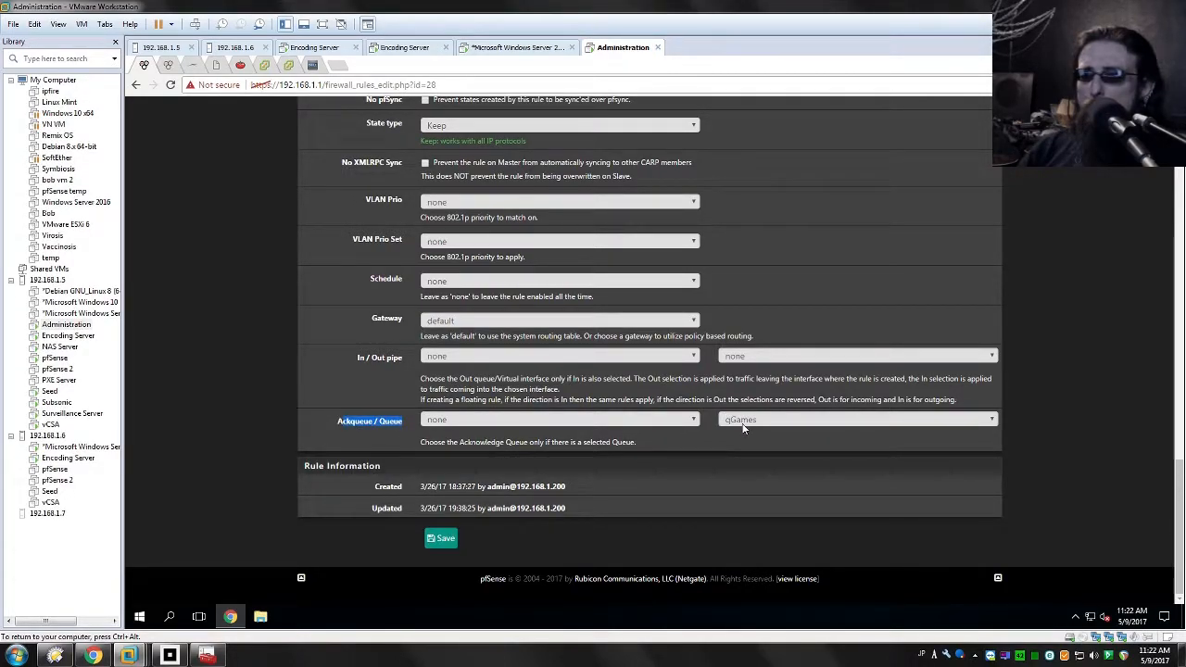
pyautogui.moveTo(384, 419); pyautogui.dragTo(465, 426)
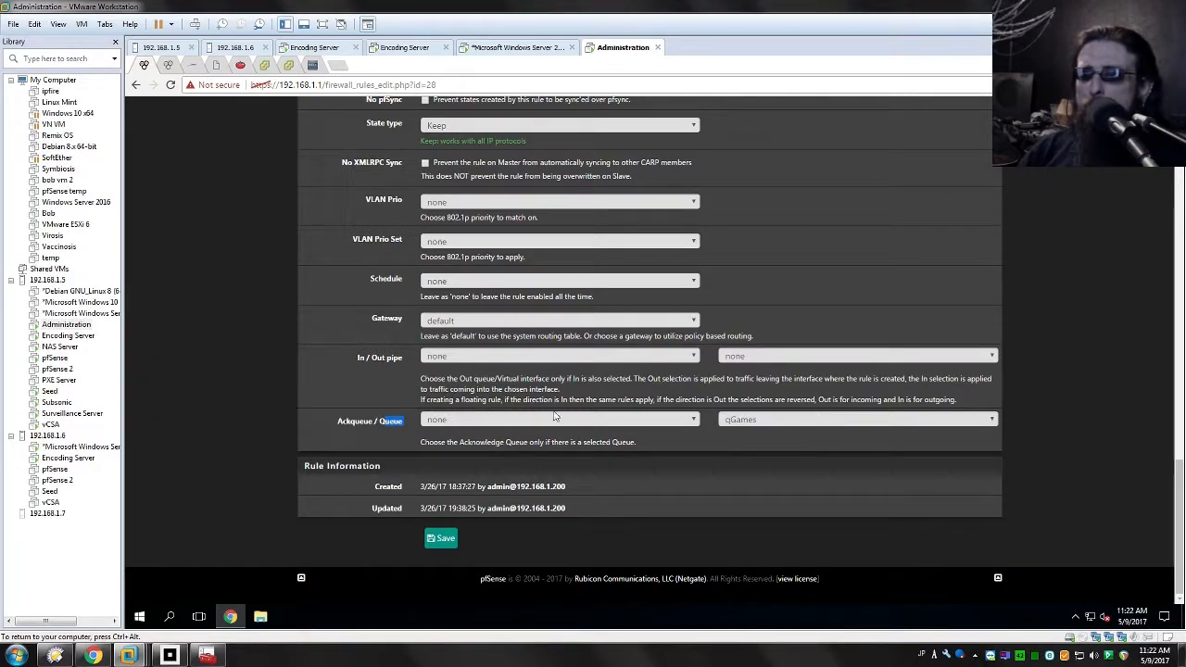
# Step: Browse the available Diffserv Code Point values for the games rule and close the list without changing the selection
pyautogui.scroll(5, 1057, 412)
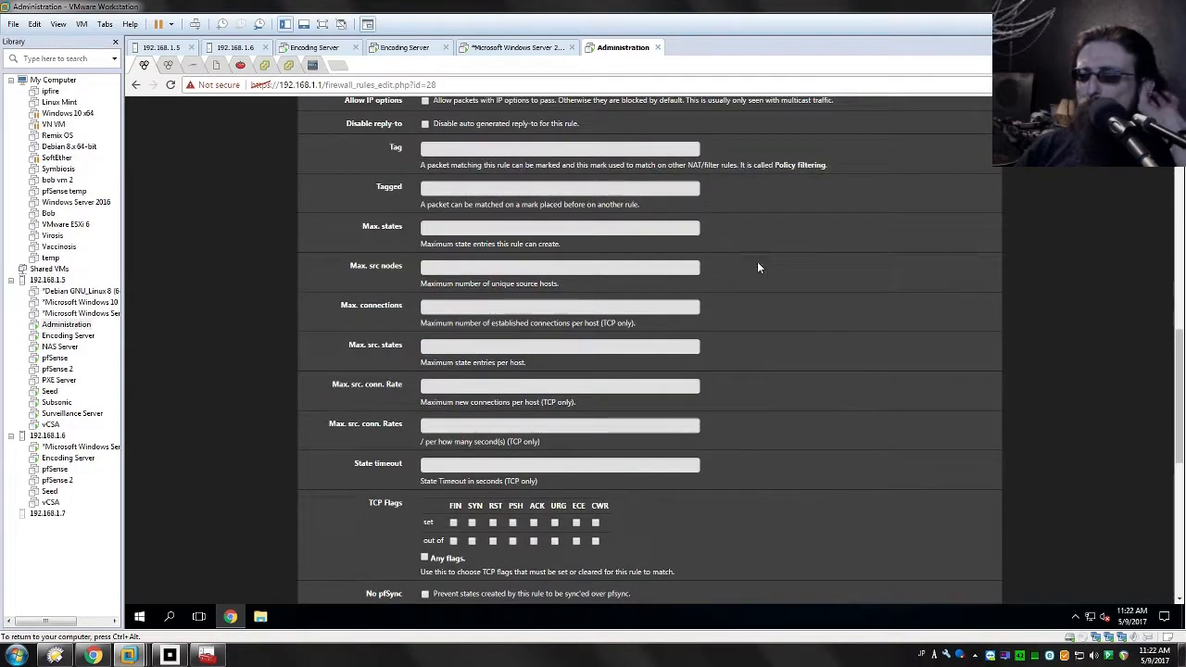
pyautogui.scroll(3, 787, 238)
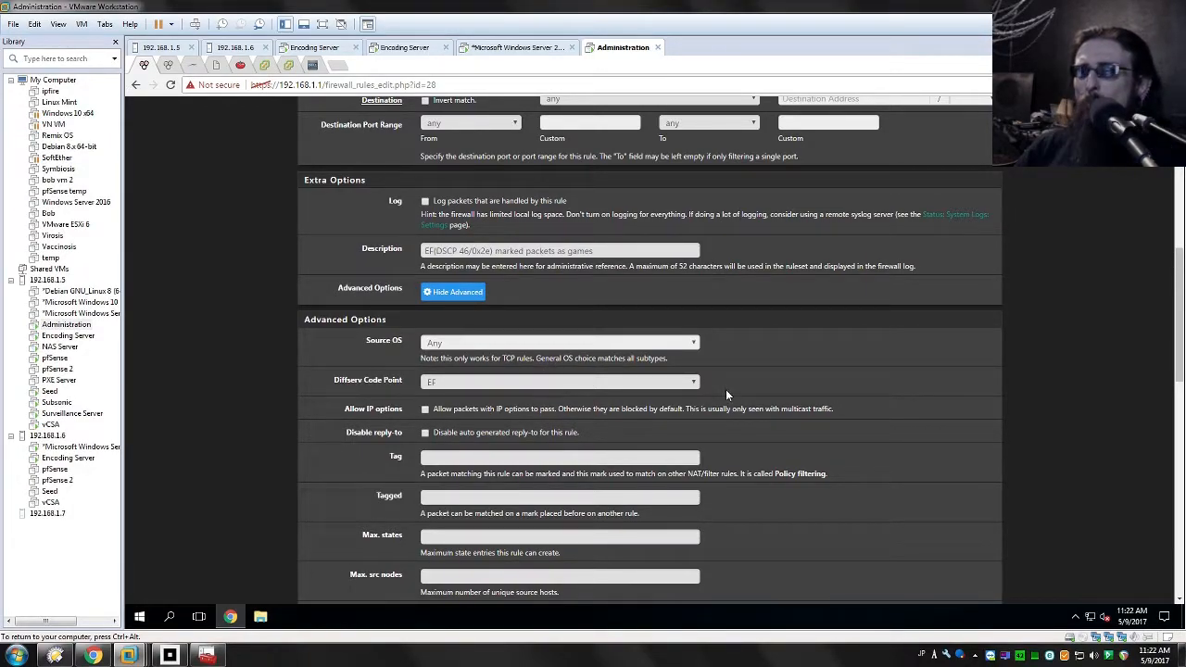
pyautogui.click(670, 384)
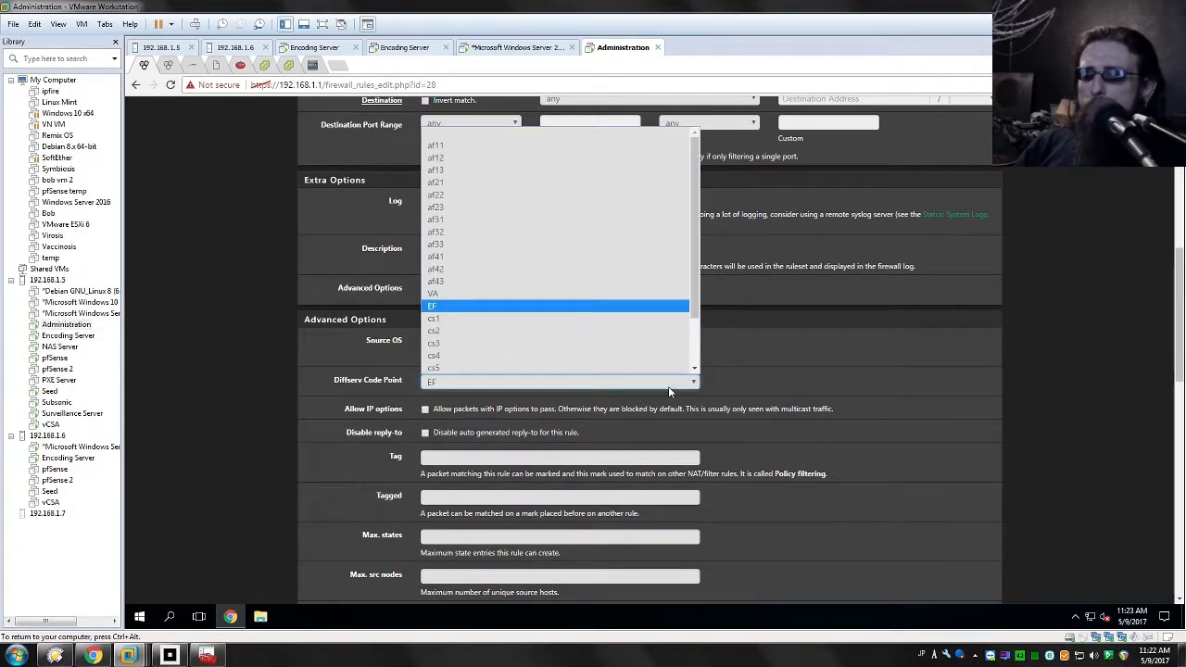
pyautogui.moveTo(695, 225); pyautogui.dragTo(711, 164)
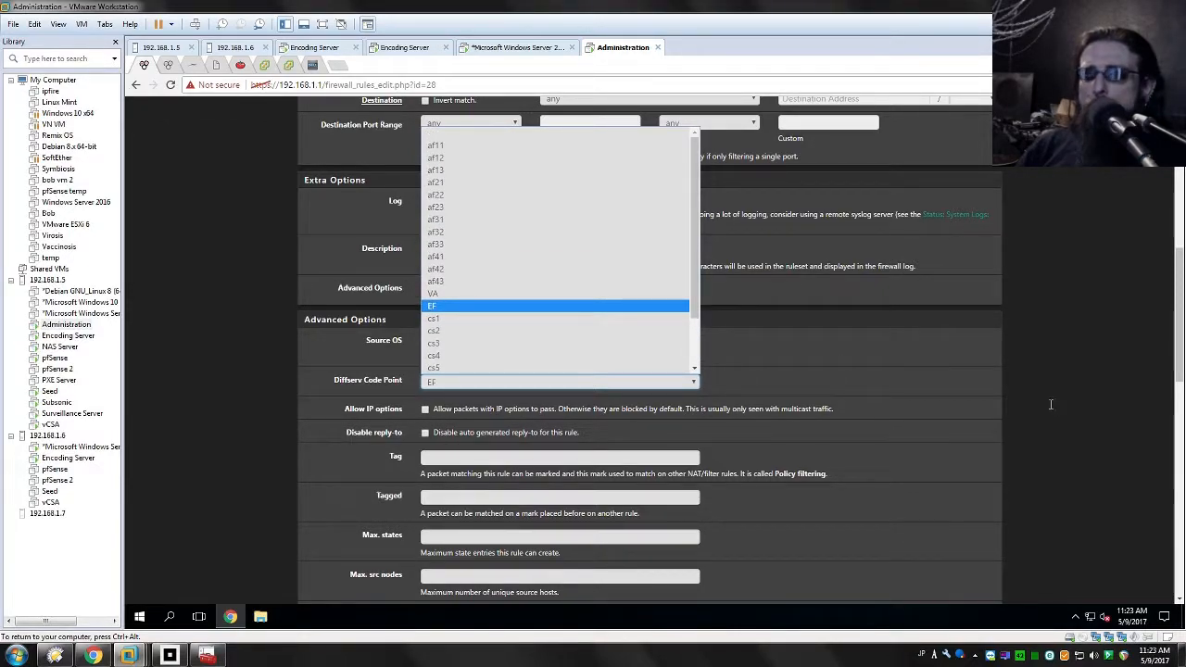
pyautogui.click(1051, 404)
pyautogui.rightClick(1053, 370)
pyautogui.click(461, 250)
pyautogui.click(1010, 257)
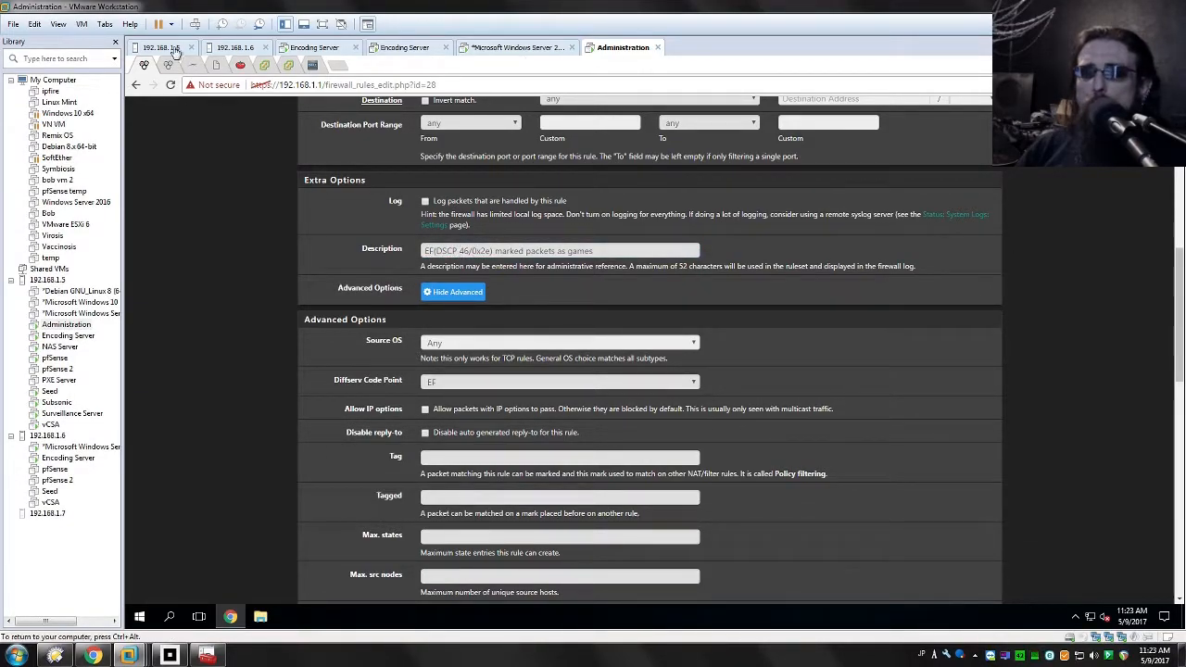
# Step: Leave the rule unsaved, return to the floating rules list and bring up the Local Group Policy Editor
pyautogui.click(135, 85)
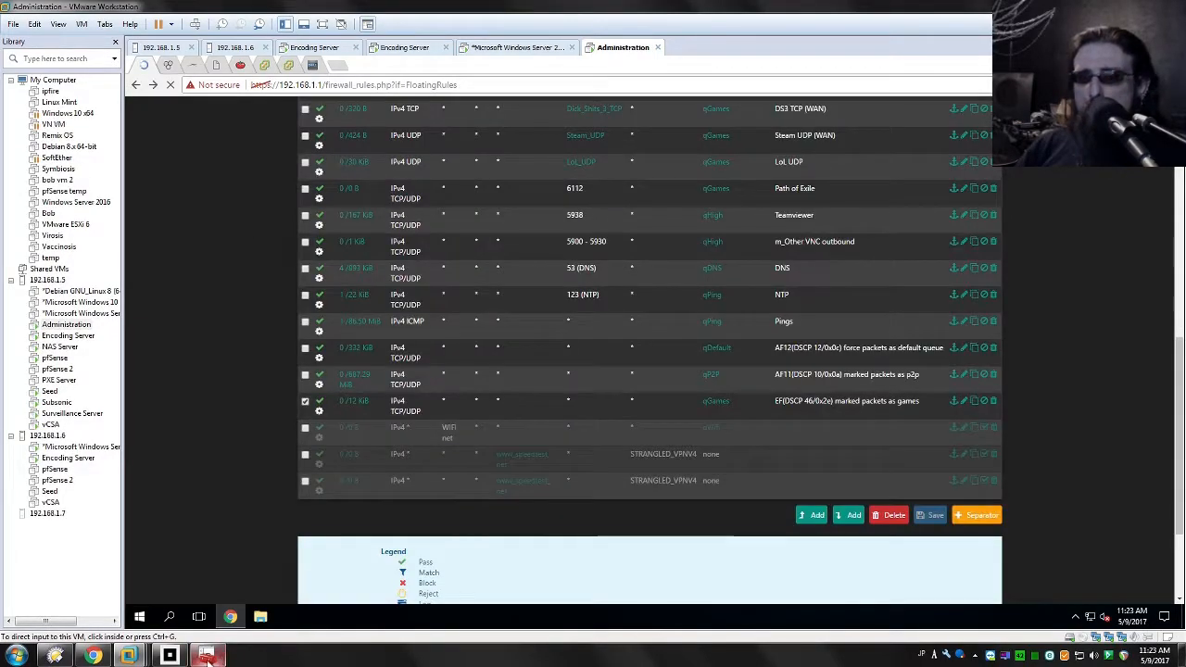
pyautogui.click(208, 656)
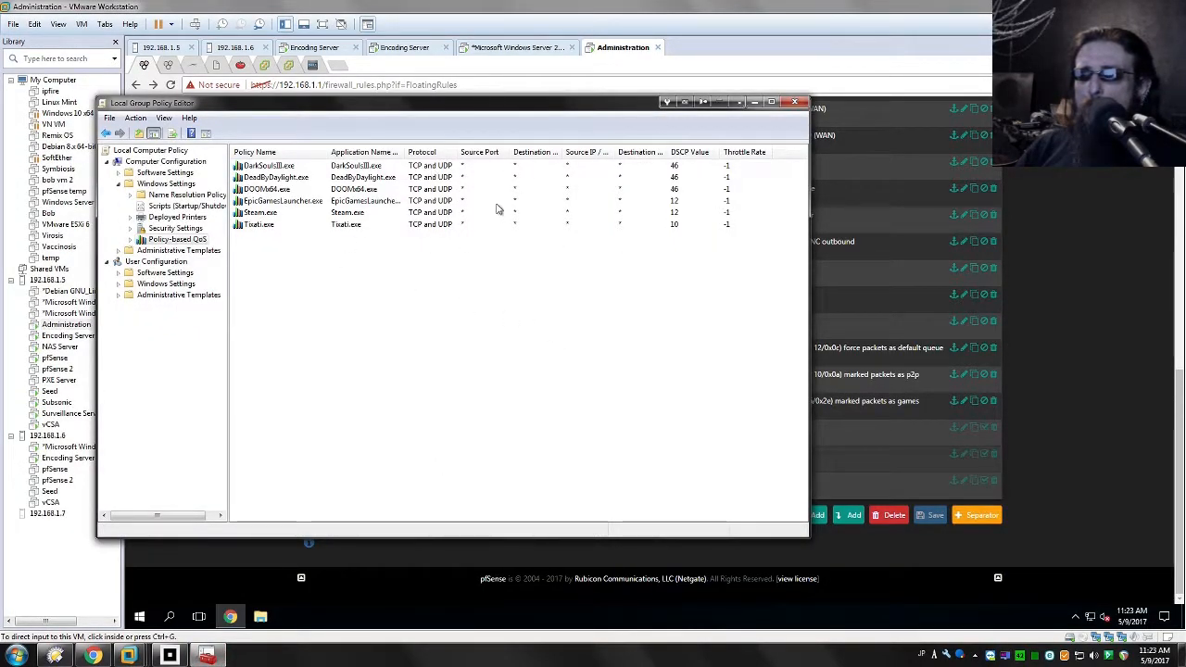
# Step: Check the DSCP value of the Tixati.exe policy in the Policy-based QoS list
pyautogui.click(675, 226)
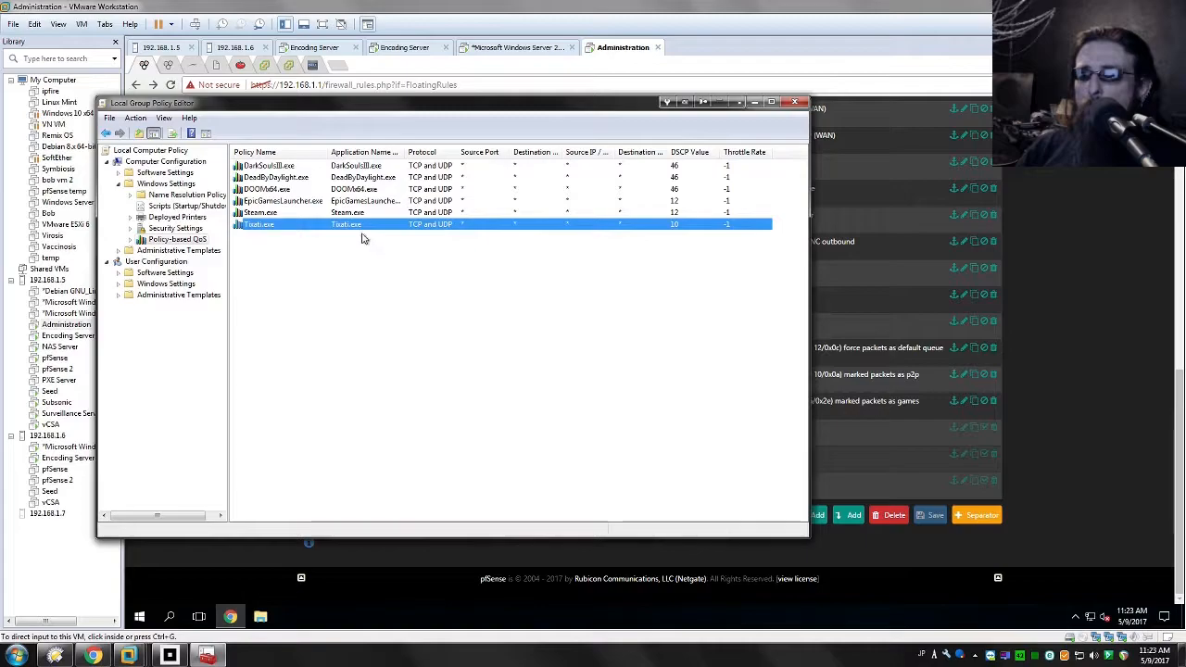
pyautogui.click(456, 370)
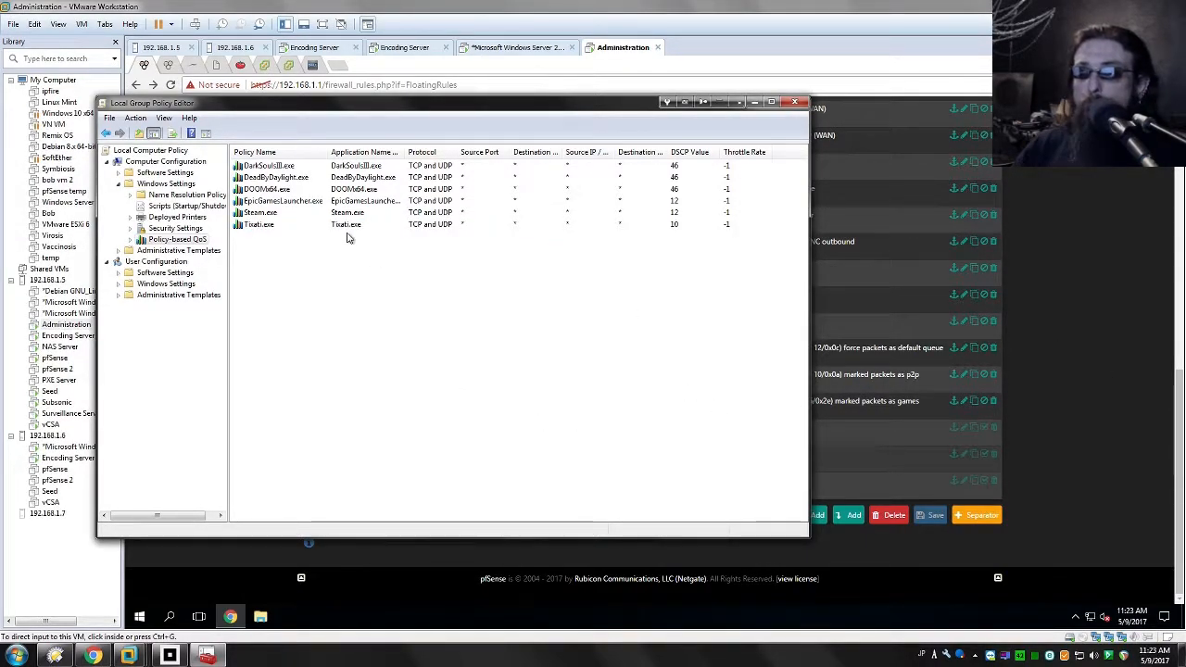
pyautogui.click(320, 225)
pyautogui.click(427, 417)
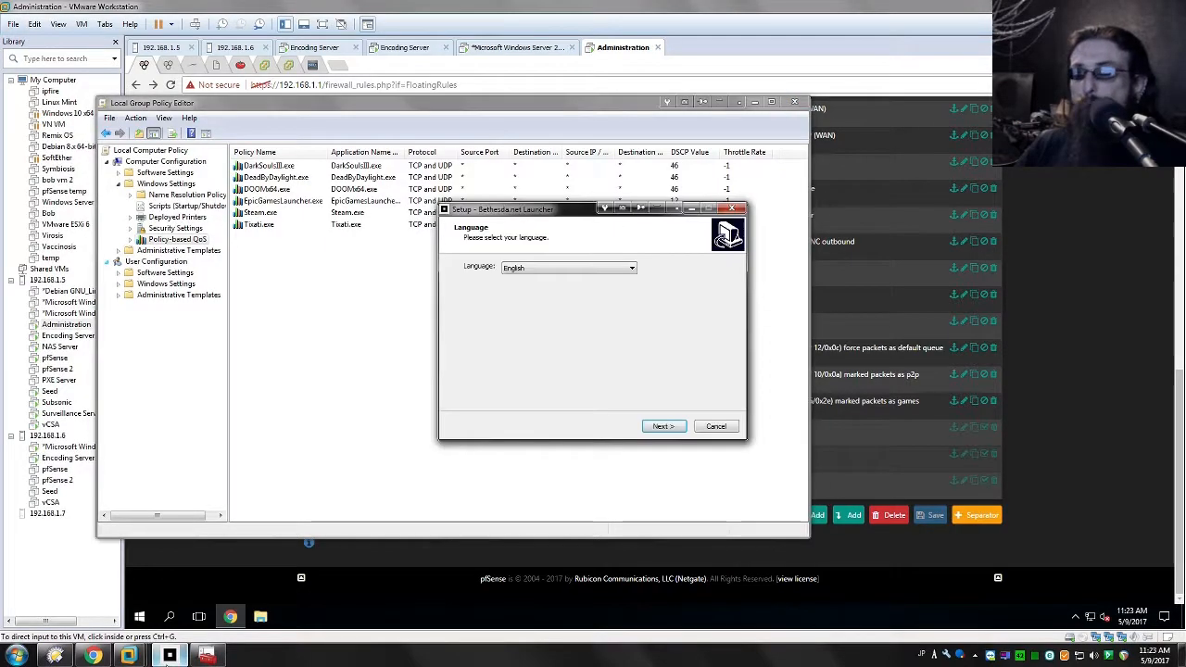
# Step: Install the Bethesda.net Launcher in English, accepting the licence, into the Bethesda.net Launcher folder on drive Z: with a desktop shortcut
pyautogui.click(662, 427)
pyautogui.click(585, 388)
pyautogui.click(672, 427)
pyautogui.moveTo(534, 310); pyautogui.dragTo(480, 350)
pyautogui.write('Z:\\Bethesda.net Launcher')
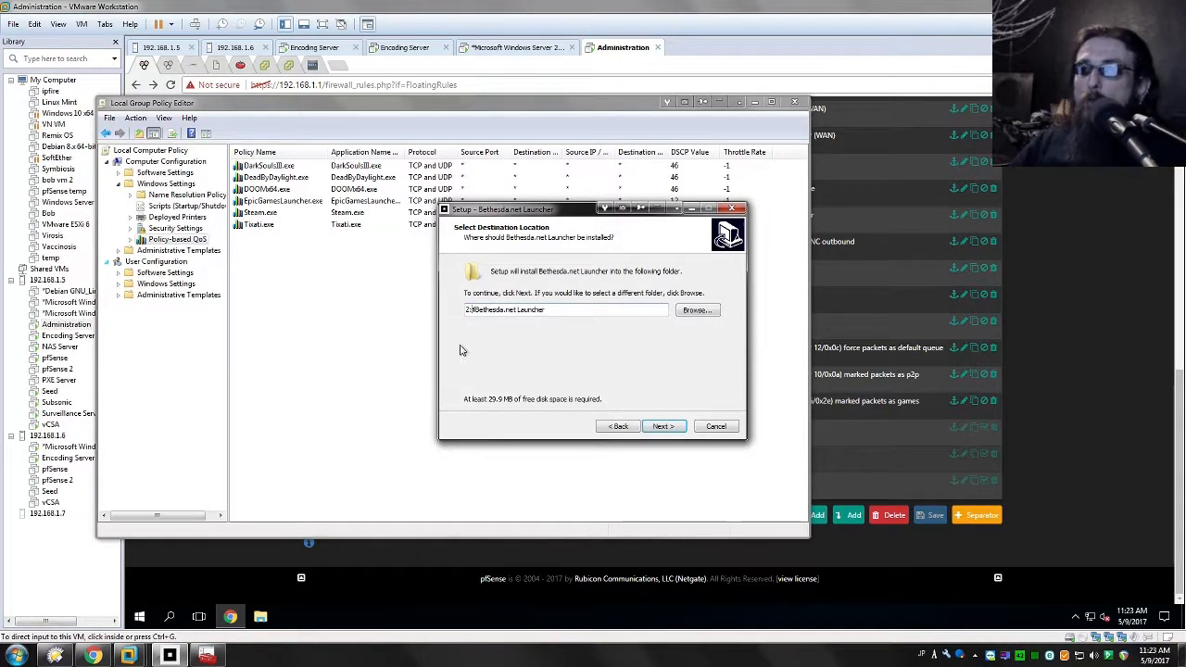
pyautogui.click(664, 427)
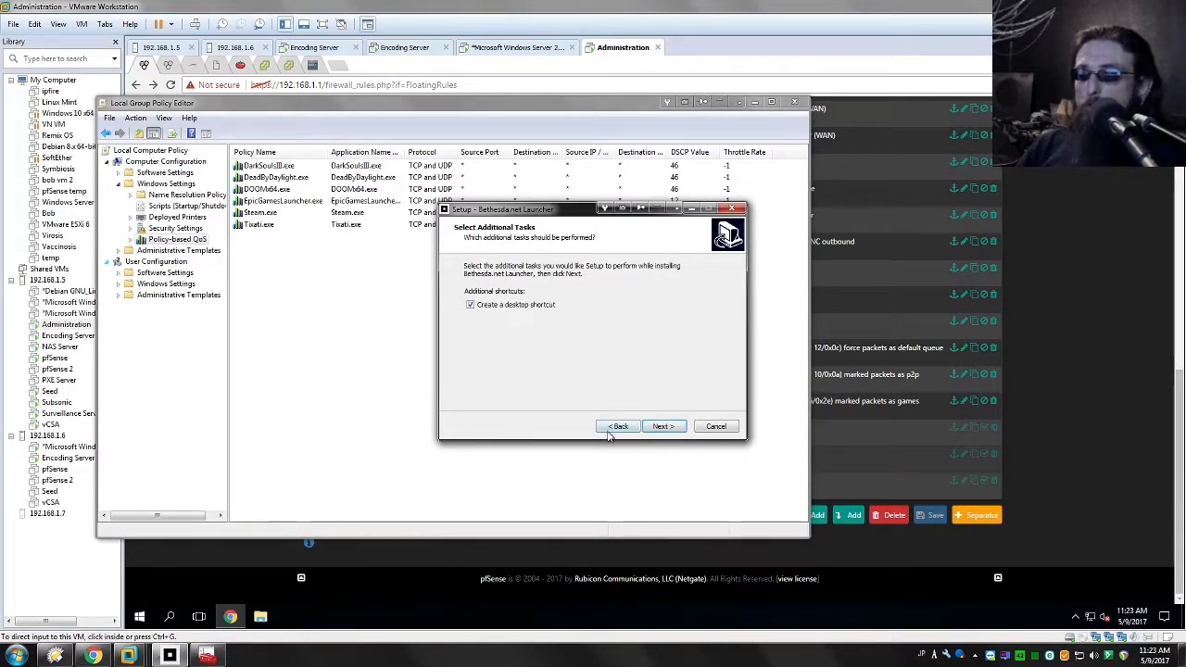
pyautogui.click(647, 425)
pyautogui.click(662, 428)
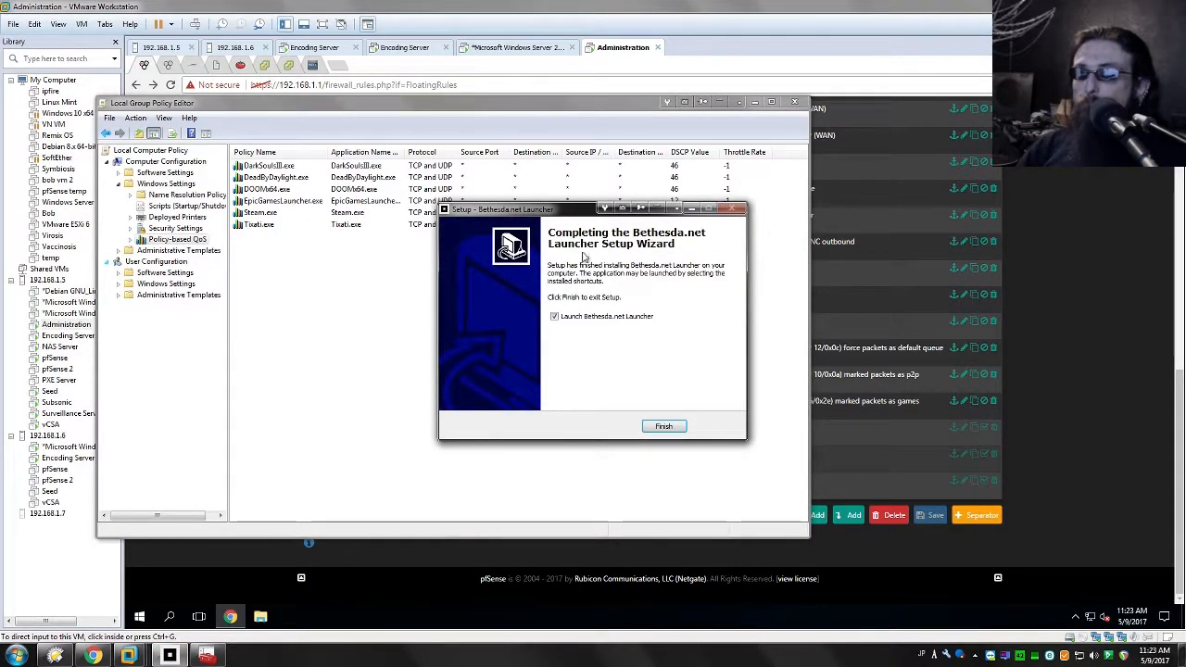
# Step: Move the setup wizard and policy editor aside and minimise the VMware and file manager windows to expose the desktop shortcuts
pyautogui.moveTo(557, 210); pyautogui.dragTo(733, 316)
pyautogui.click(869, 269)
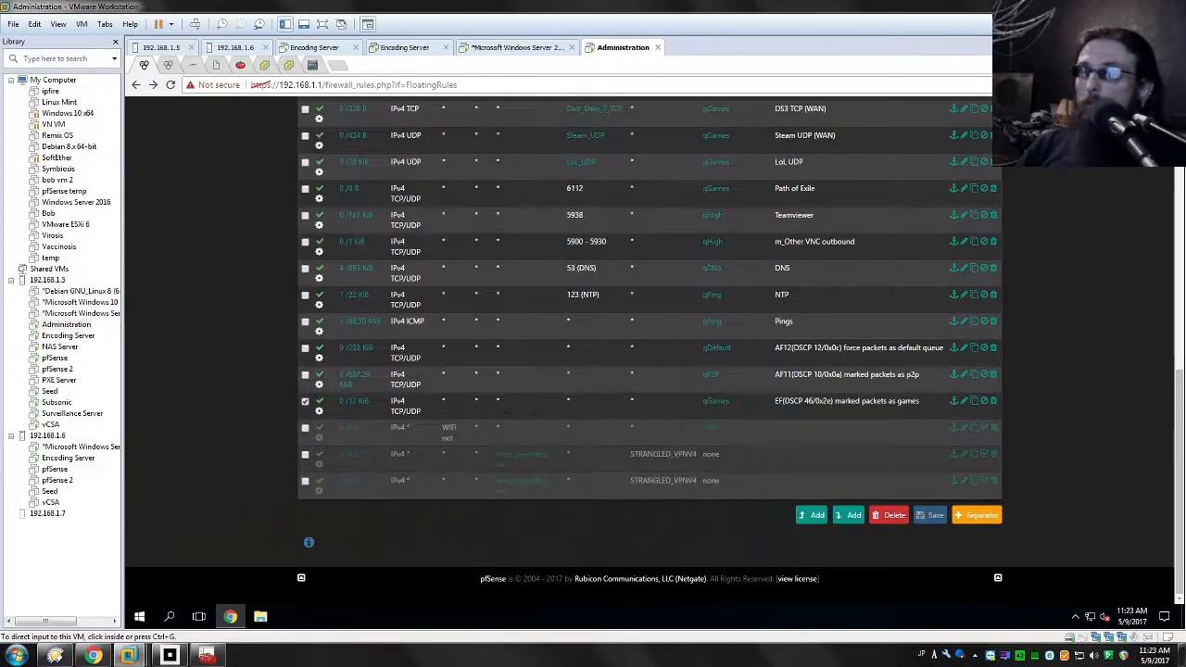
pyautogui.click(1131, 4)
pyautogui.click(1132, 5)
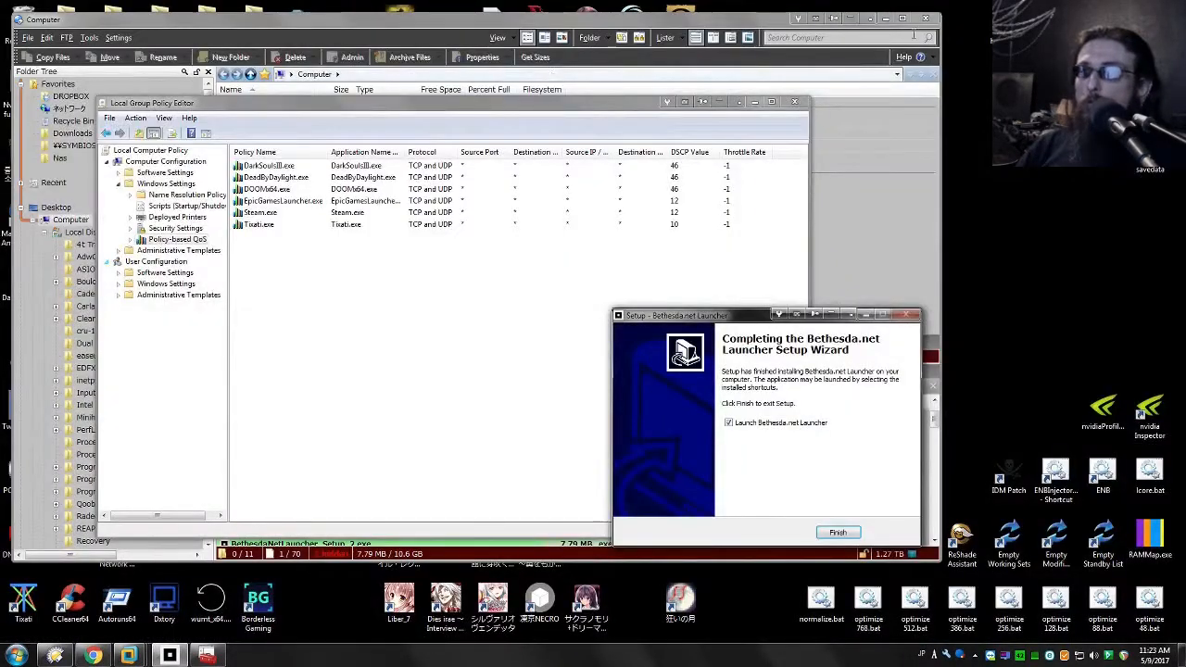
pyautogui.click(884, 14)
pyautogui.moveTo(430, 104); pyautogui.dragTo(707, 69)
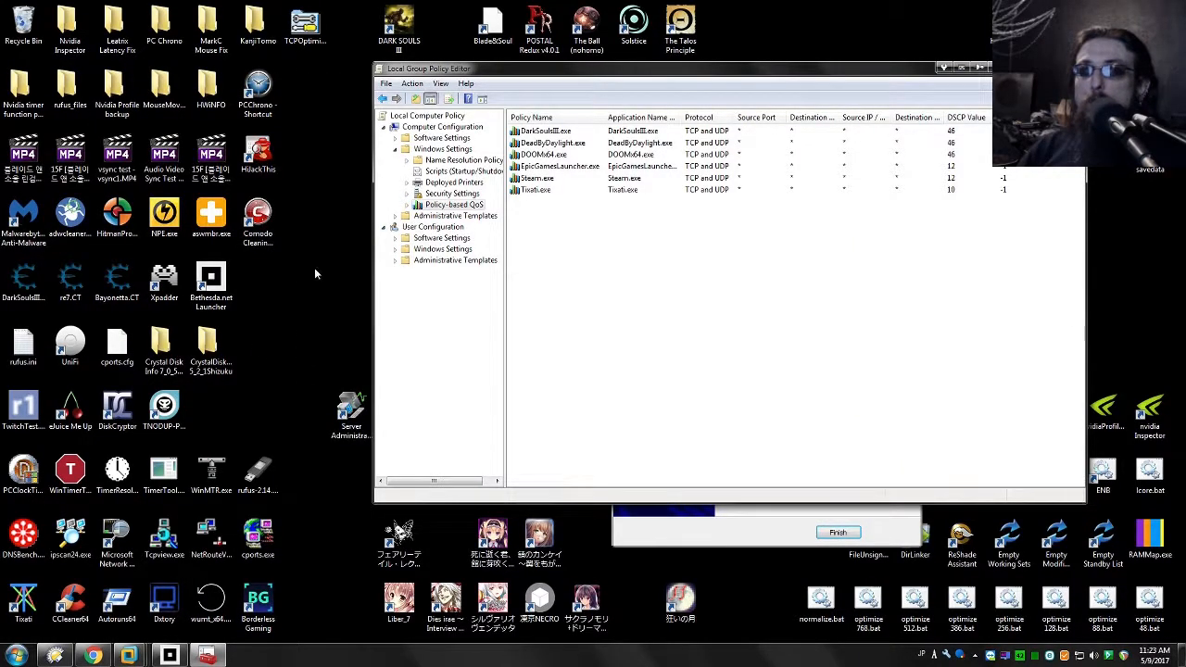
pyautogui.click(316, 273)
# Step: Open the Bethesda.net Launcher shortcut's properties and copy the executable name BethesdaNetUpdater.exe from its target path
pyautogui.click(222, 289)
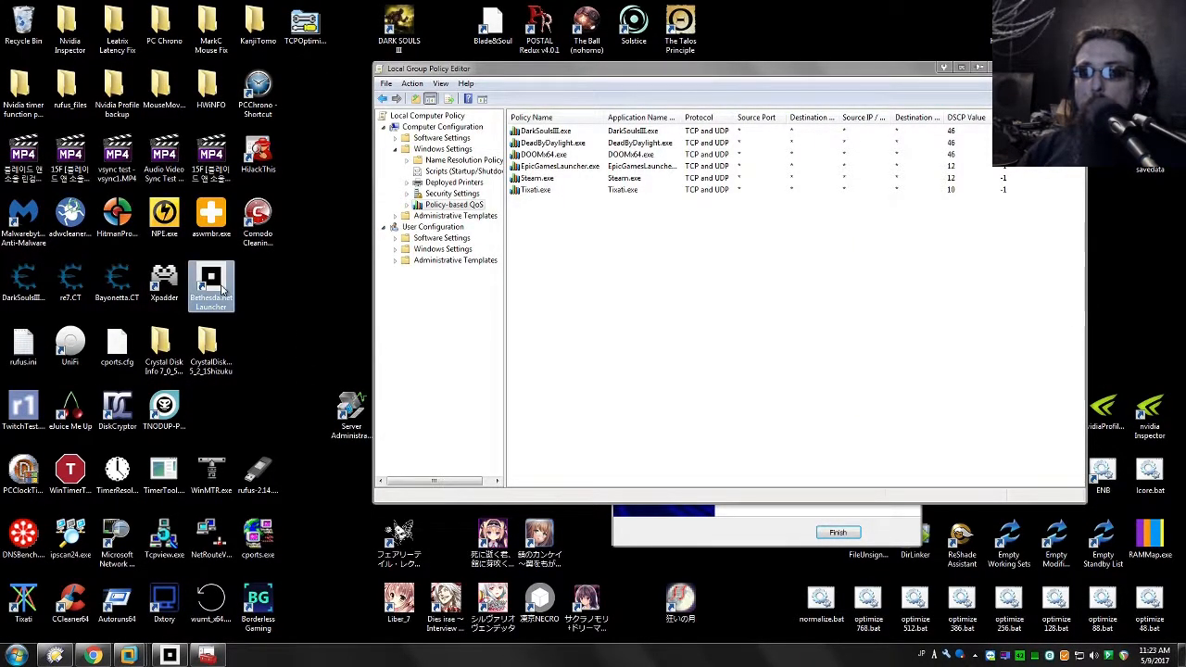
pyautogui.rightClick(221, 290)
pyautogui.click(298, 631)
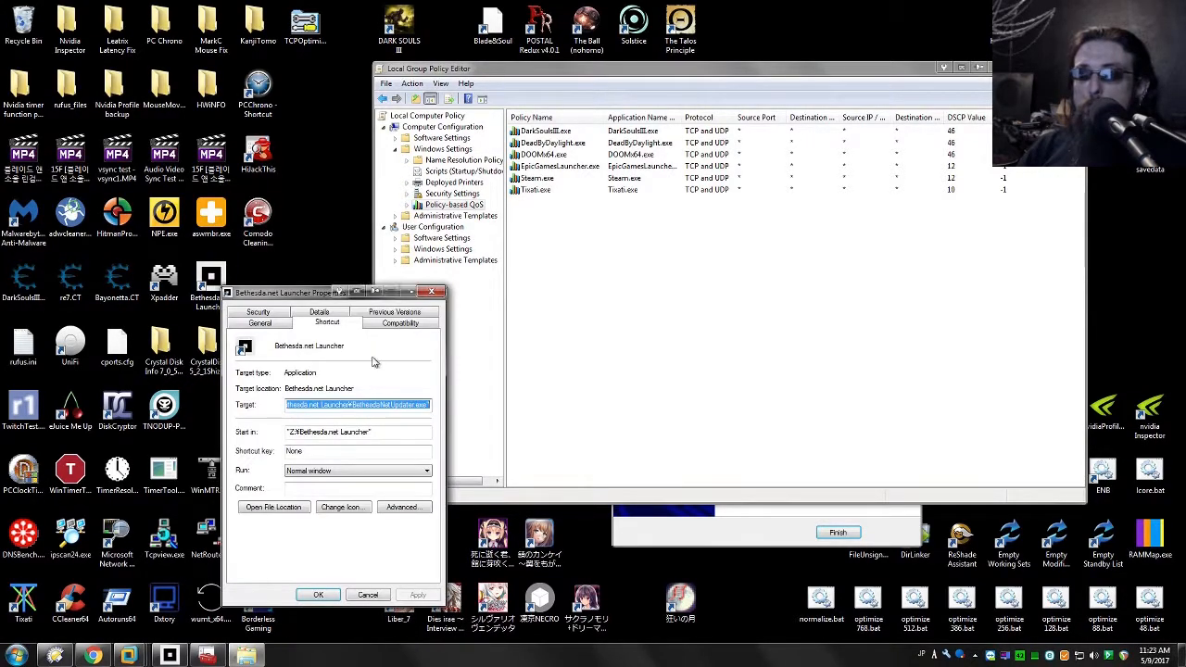
pyautogui.click(353, 405)
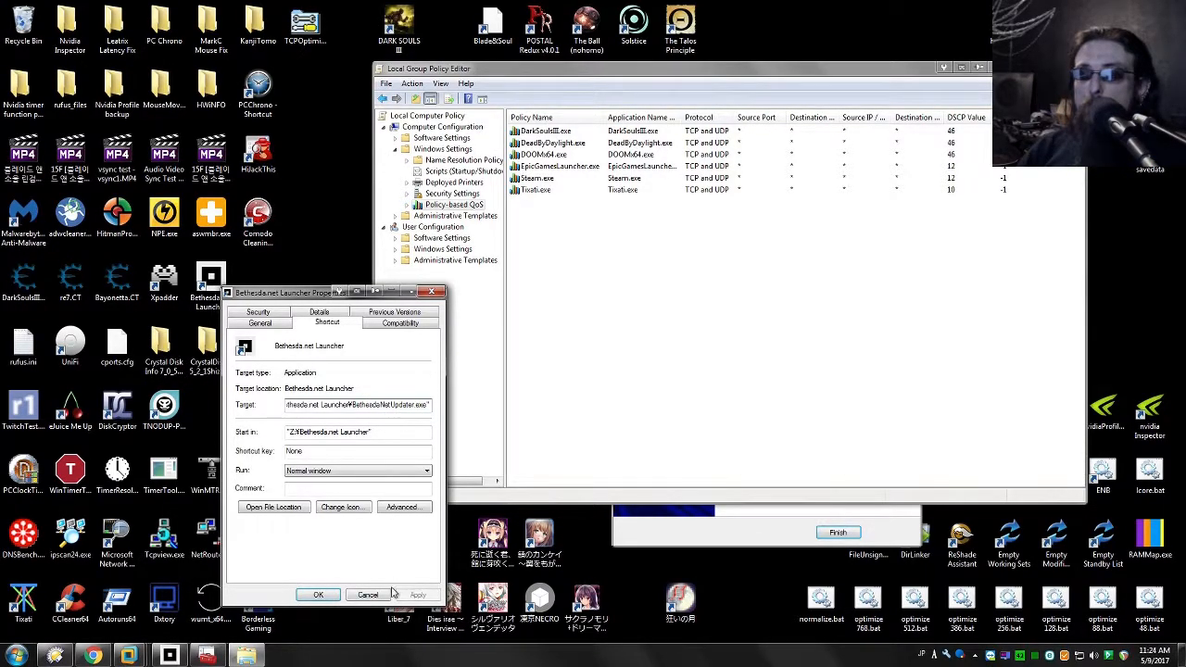
pyautogui.moveTo(353, 405); pyautogui.dragTo(418, 415)
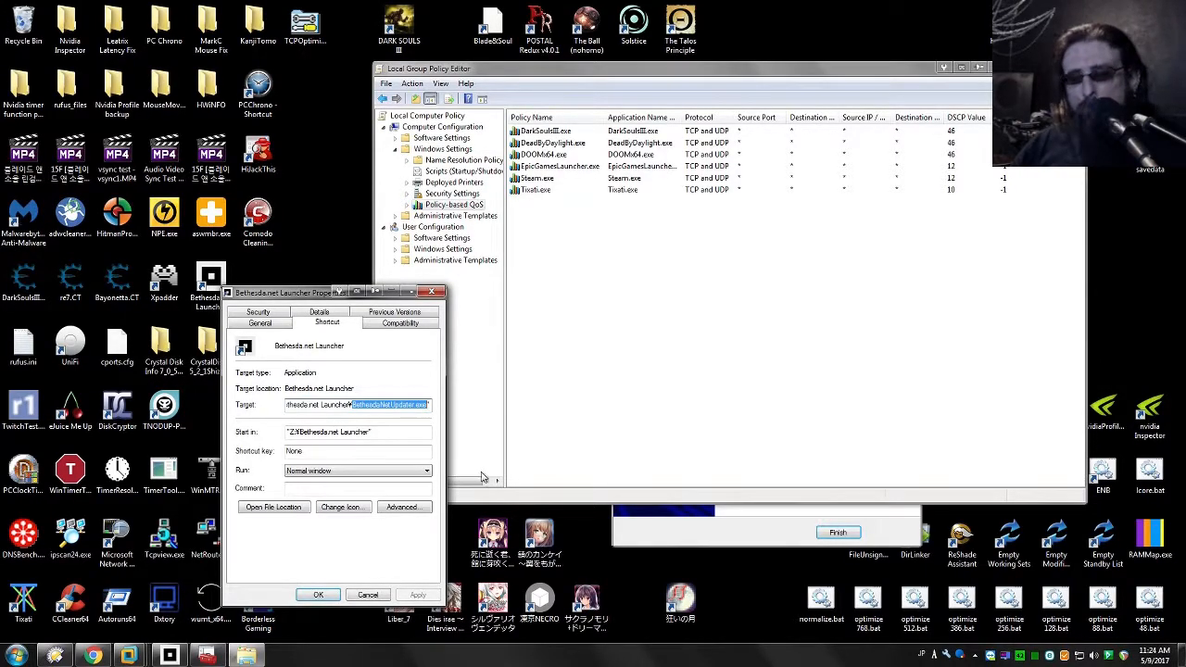
# Step: Start a new policy under Policy-based QoS and name it BethesdaNetUpdater.exe using the copied executable name
pyautogui.rightClick(593, 283)
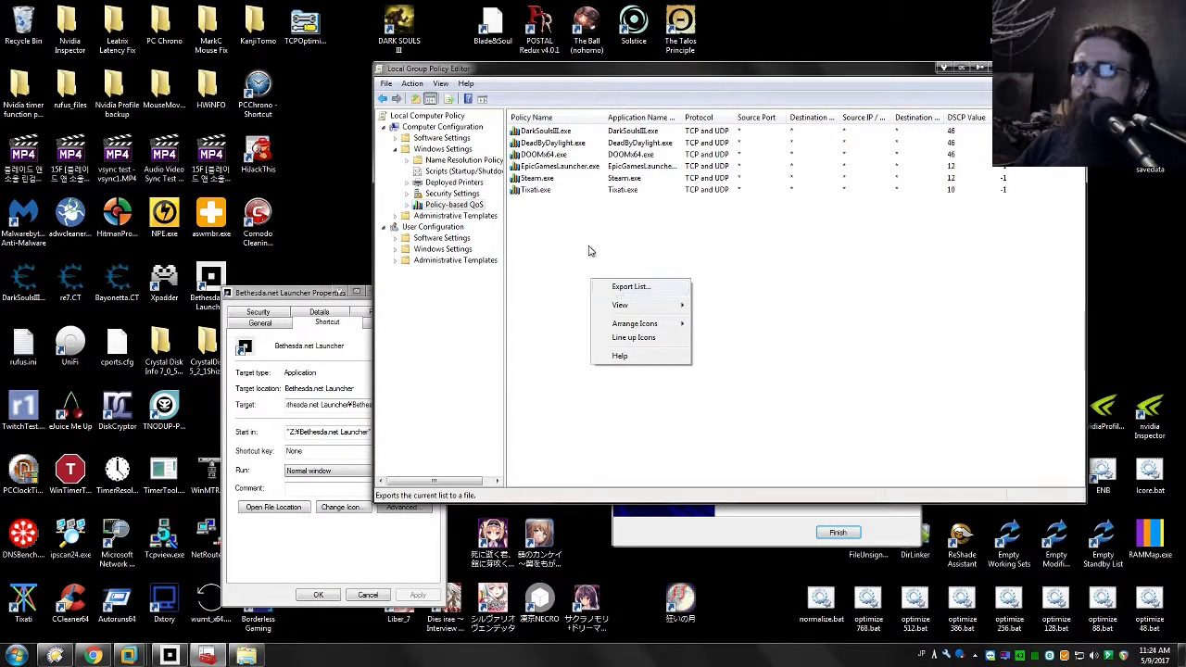
pyautogui.click(589, 251)
pyautogui.rightClick(447, 206)
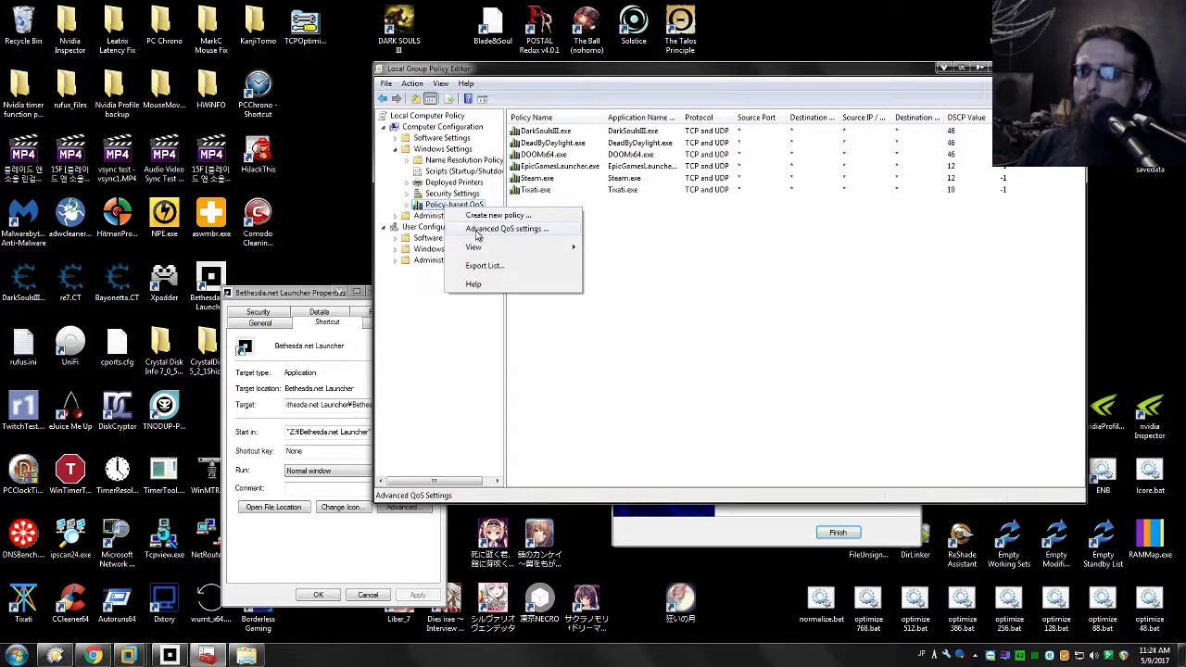
pyautogui.click(493, 217)
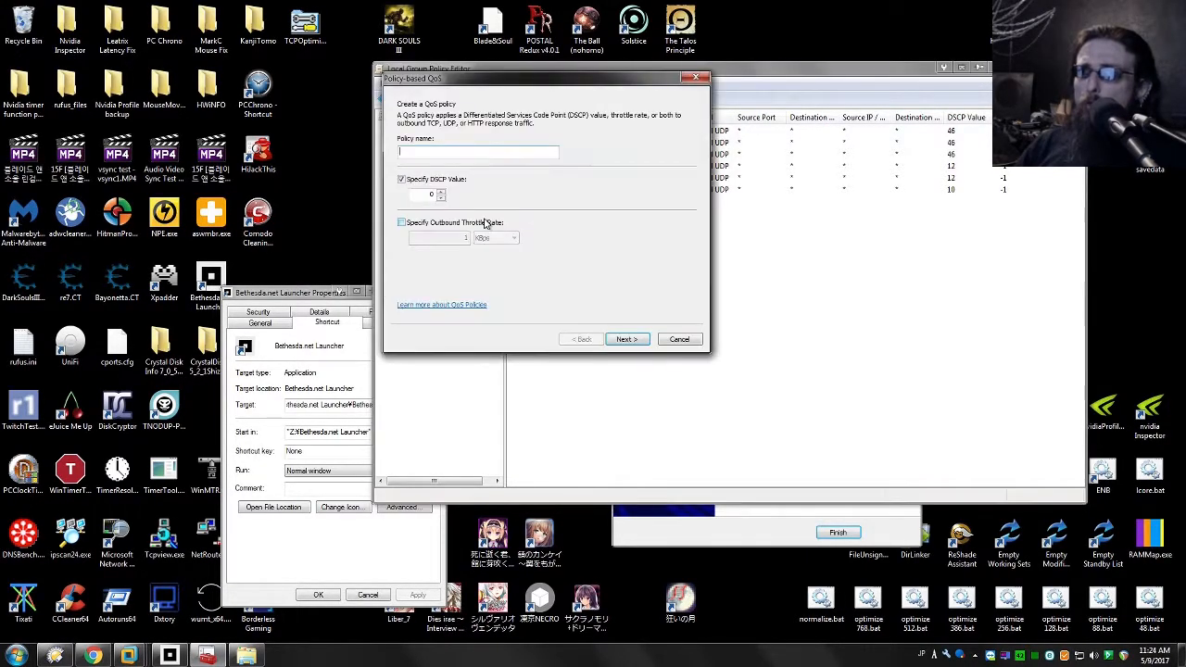
pyautogui.rightClick(445, 154)
pyautogui.click(473, 209)
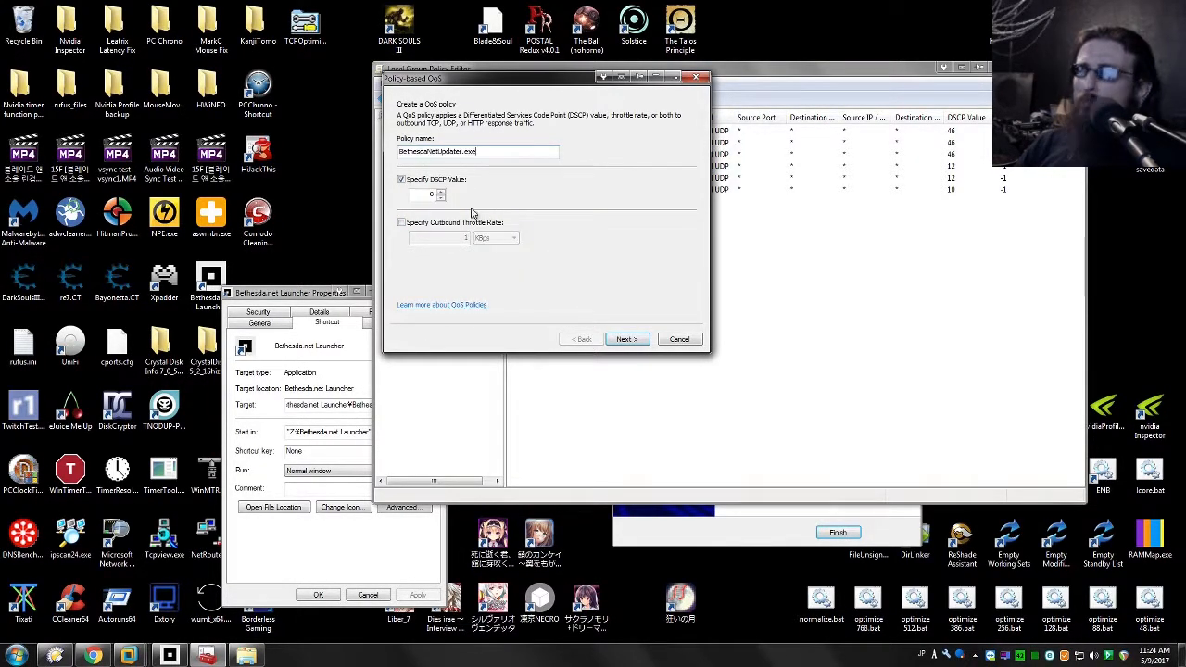
# Step: Set the new policy's DSCP value to 12 without an outbound throttle rate and continue to the application settings
pyautogui.moveTo(533, 82); pyautogui.dragTo(819, 229)
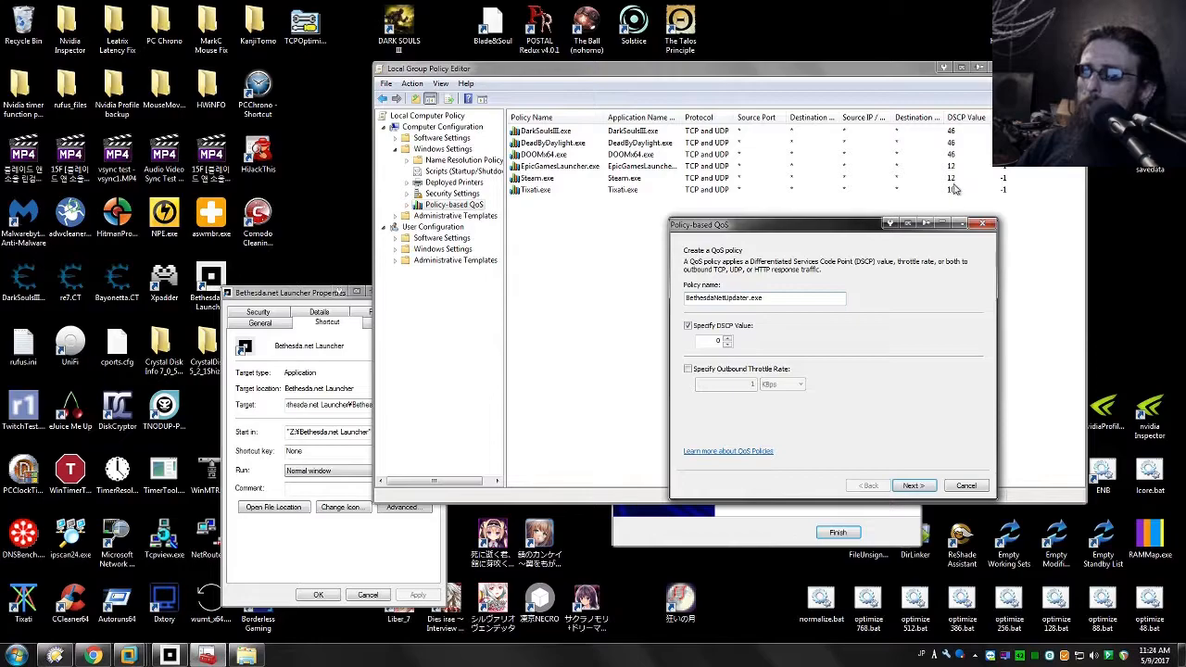
pyautogui.doubleClick(716, 341)
pyautogui.write('12')
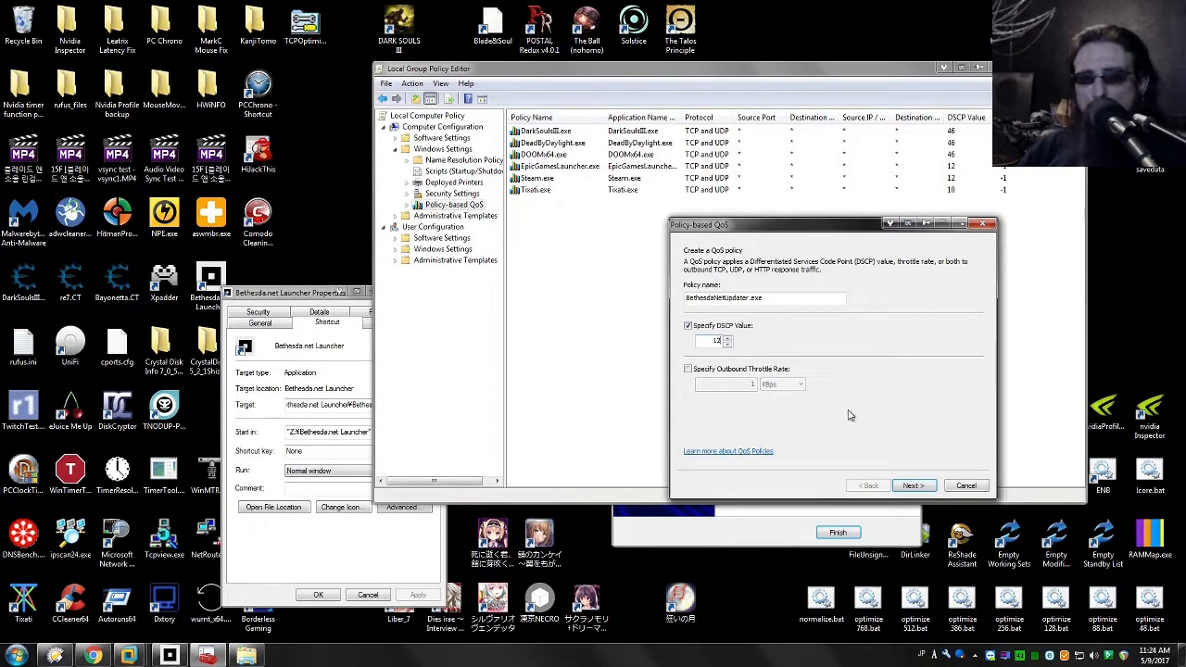
pyautogui.click(913, 486)
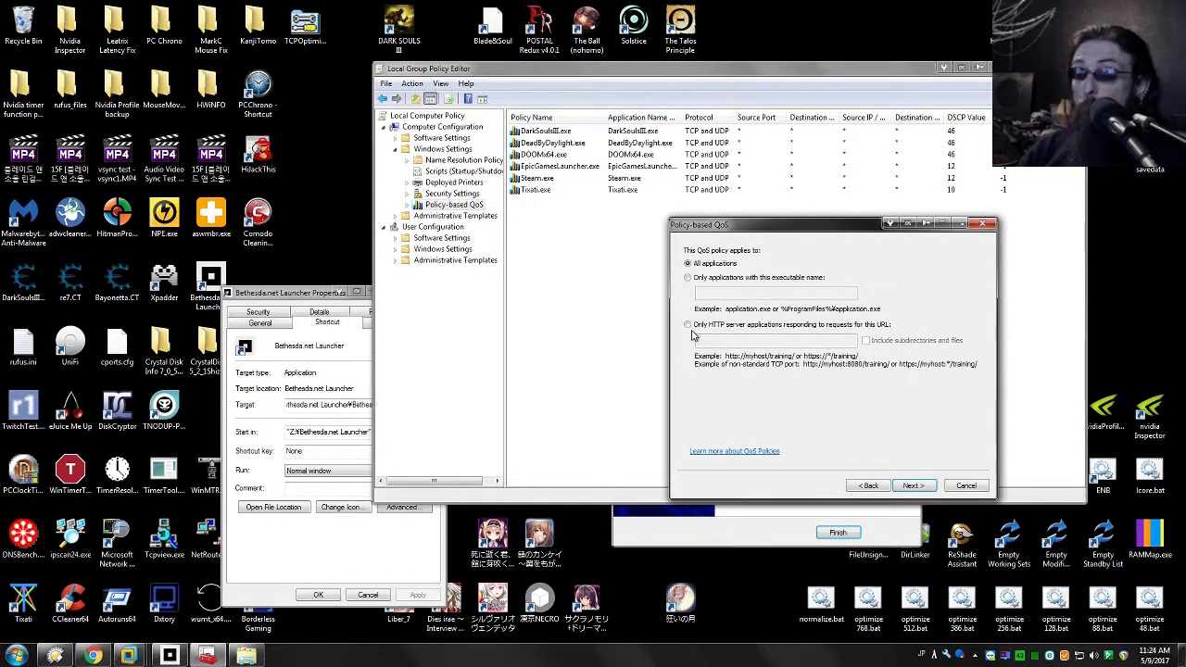
# Step: Limit the policy to applications with the executable name BethesdaNetUpdater.exe
pyautogui.click(689, 278)
pyautogui.rightClick(706, 296)
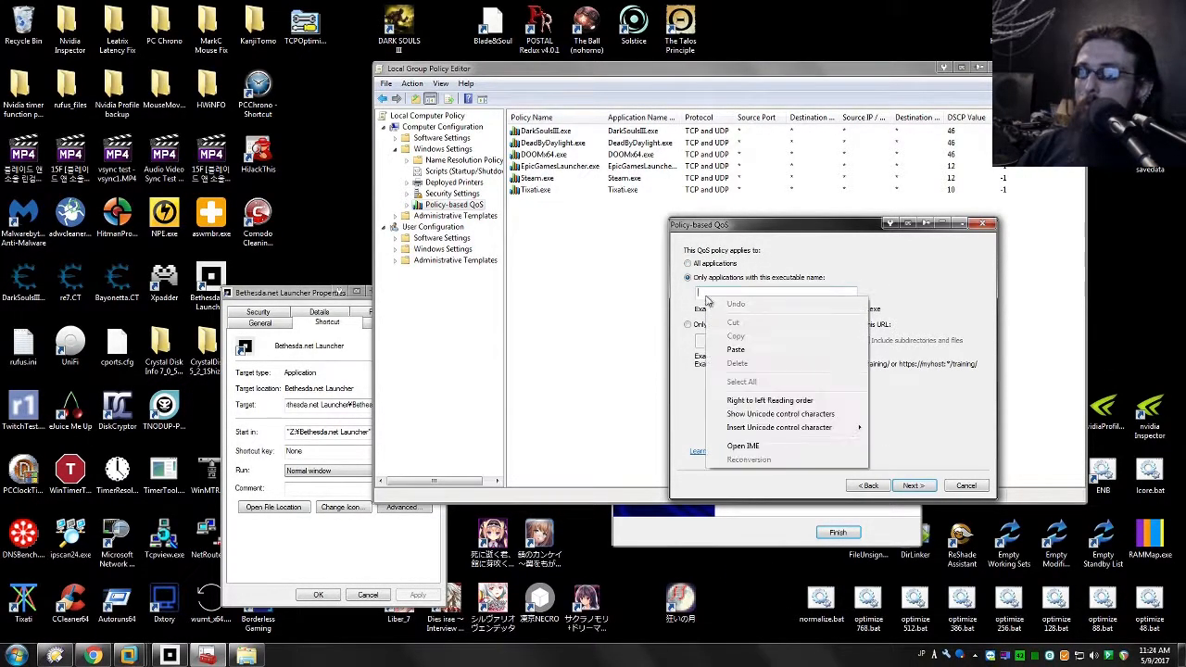
pyautogui.click(739, 354)
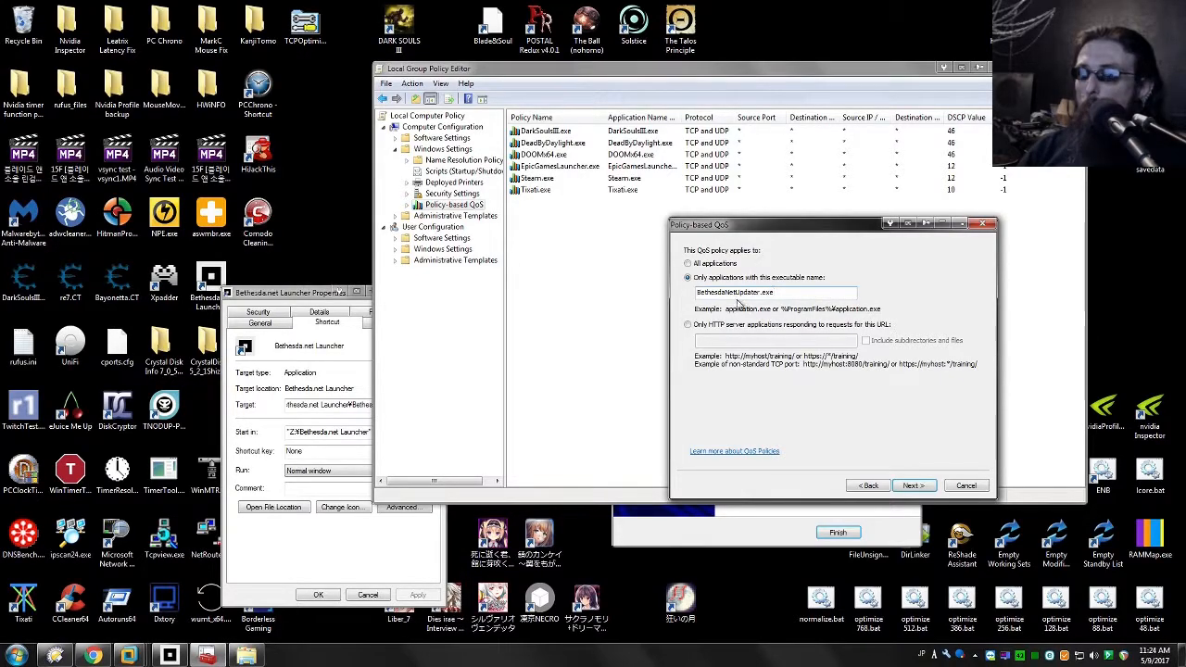
pyautogui.click(912, 486)
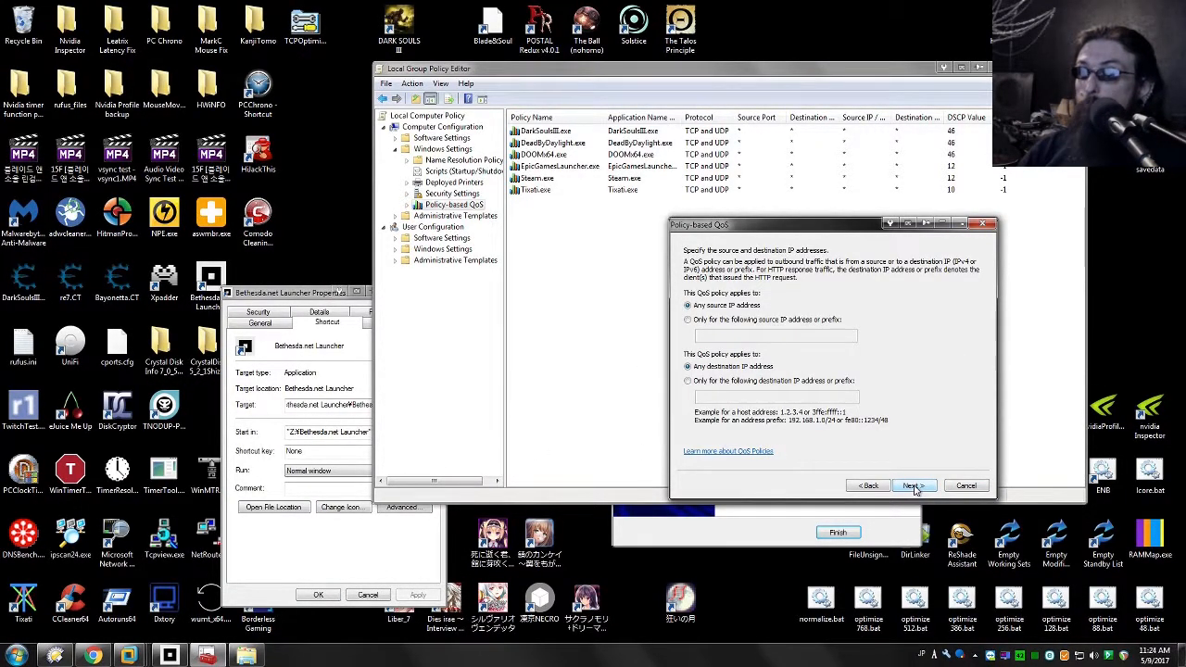
# Step: Keep any source and destination address, apply the policy to TCP and UDP on any port, and finish creating it
pyautogui.click(928, 489)
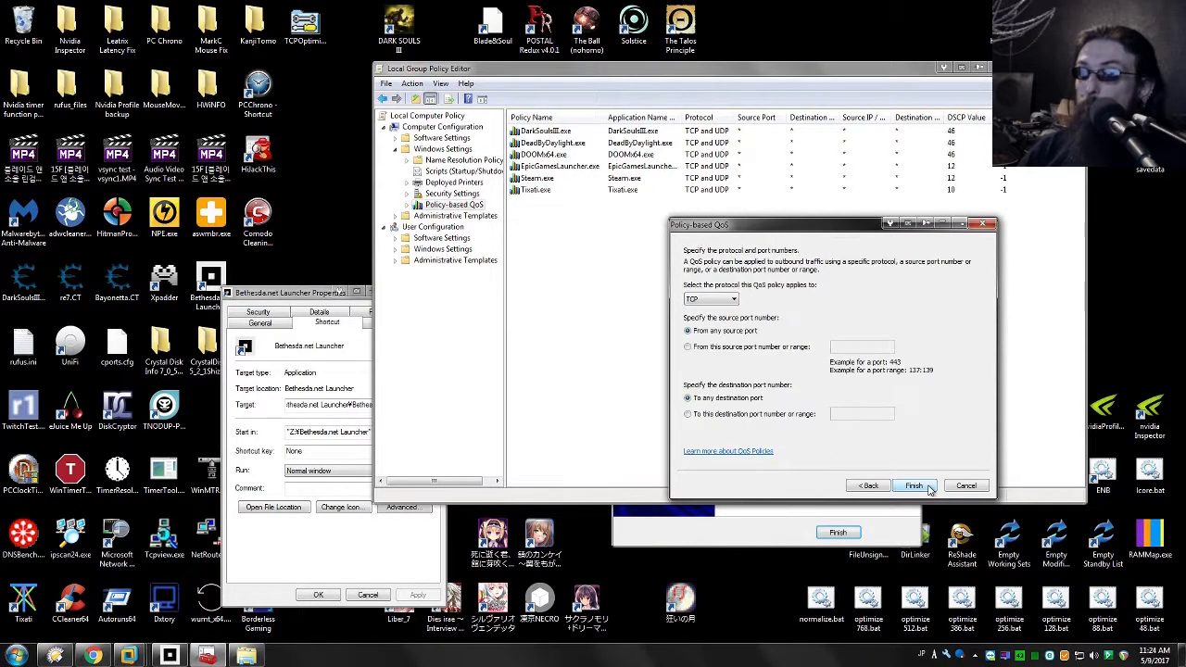
pyautogui.click(710, 298)
pyautogui.click(723, 327)
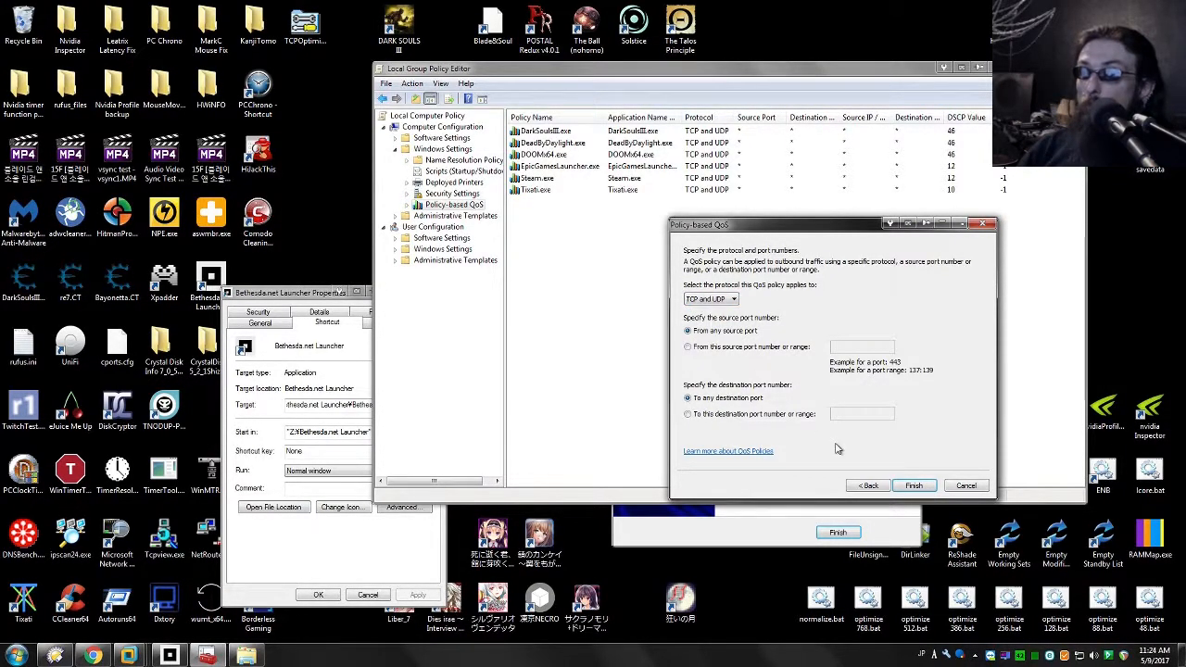
pyautogui.click(915, 487)
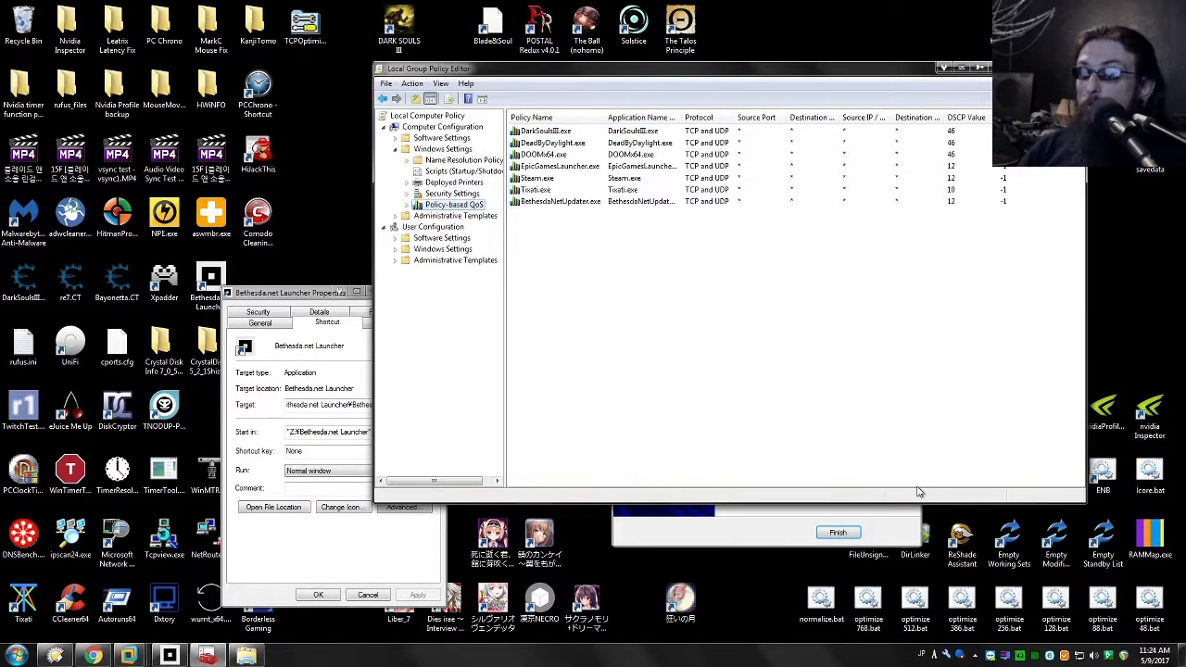
pyautogui.click(555, 204)
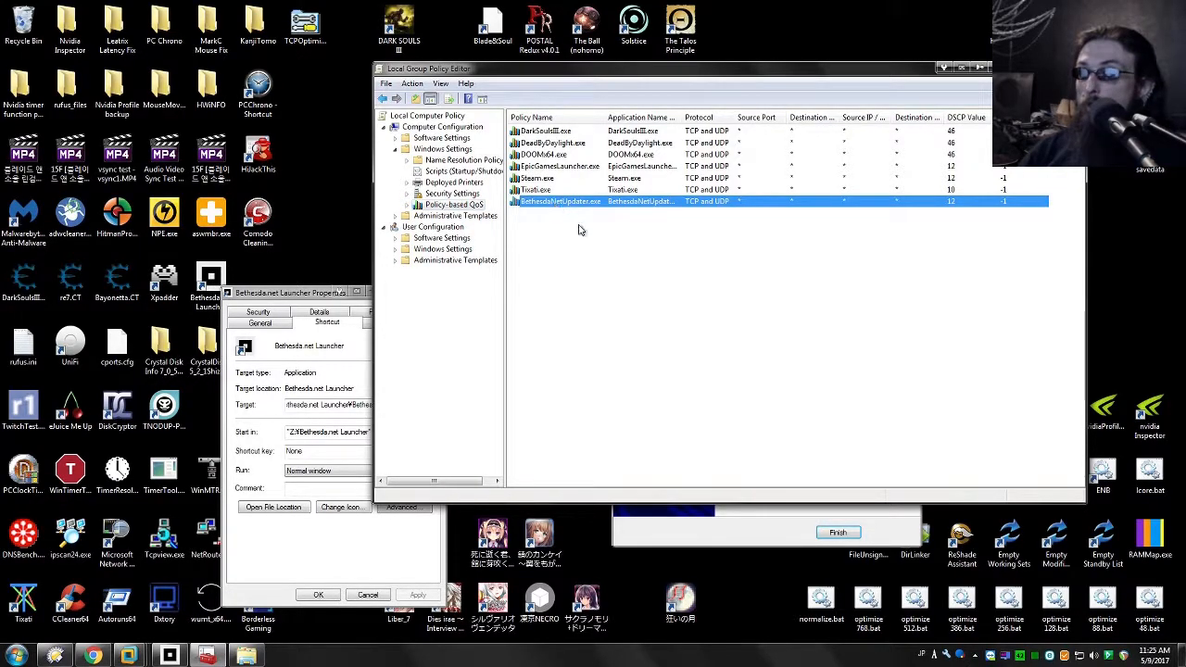
pyautogui.click(867, 345)
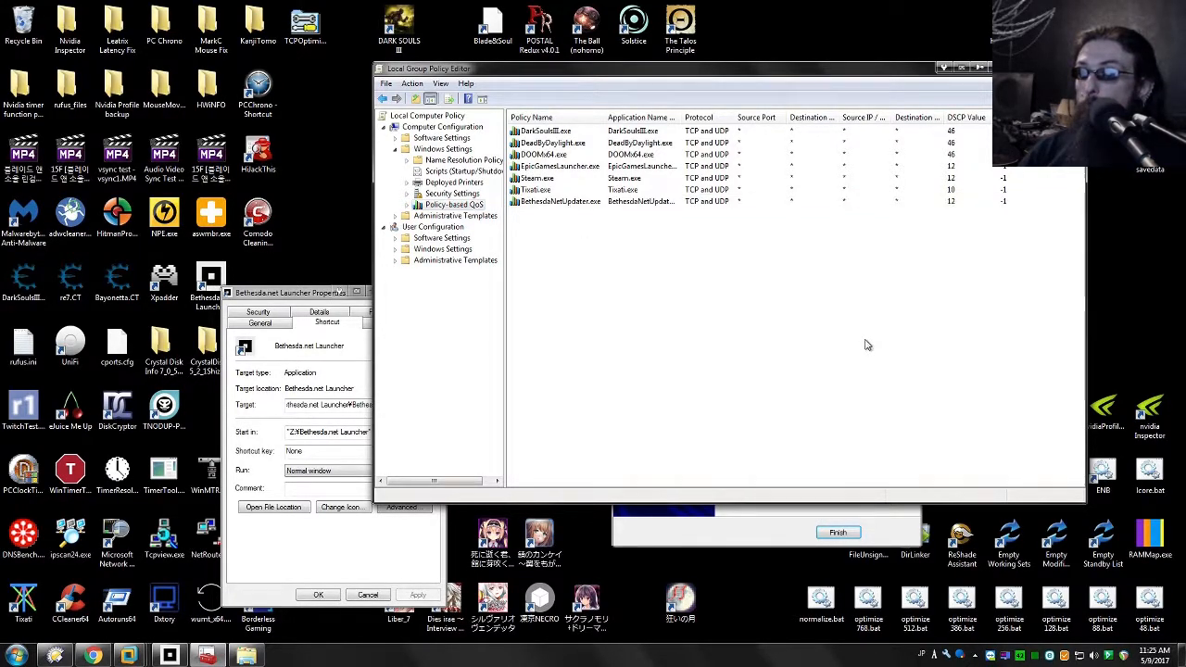
# Step: Switch to the Administration virtual machine and view the WAN and LAN queue statistics on the pfSense queue status page
pyautogui.click(104, 658)
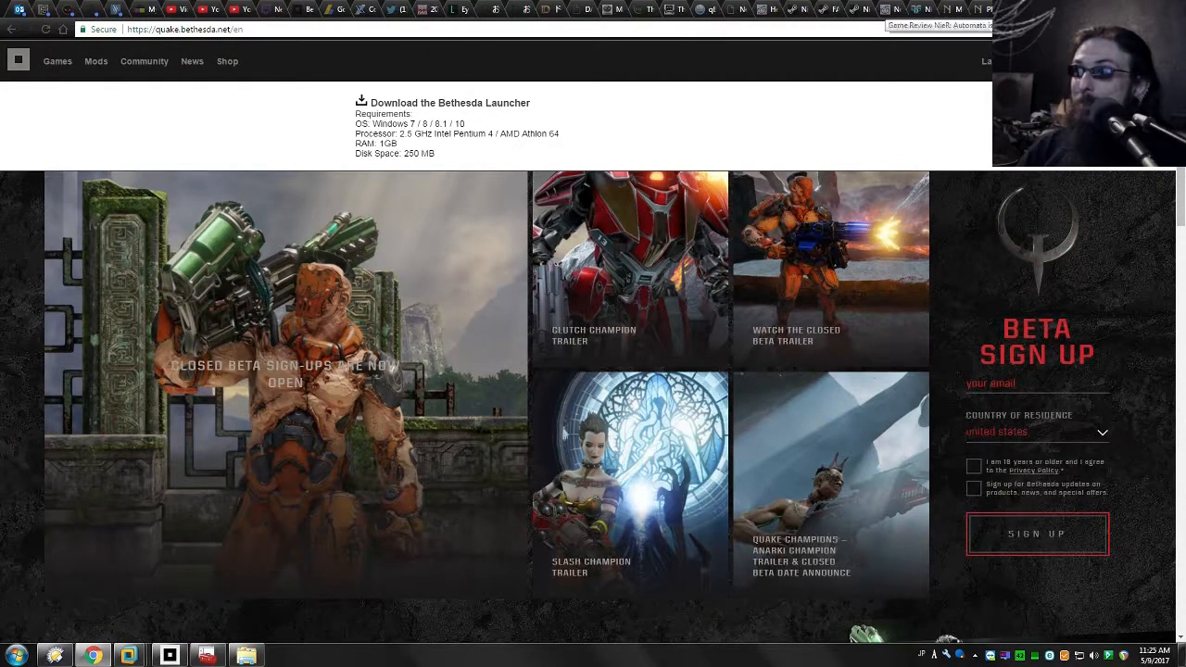
pyautogui.click(93, 657)
pyautogui.moveTo(167, 654)
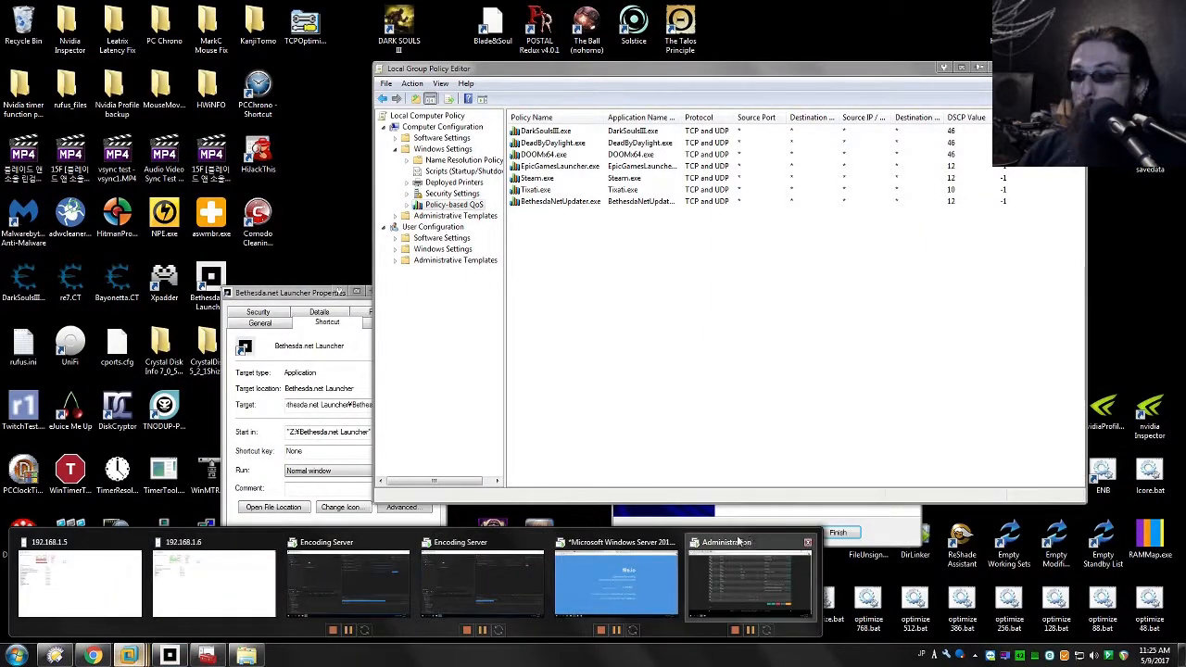
pyautogui.click(750, 575)
pyautogui.scroll(10, 514, 384)
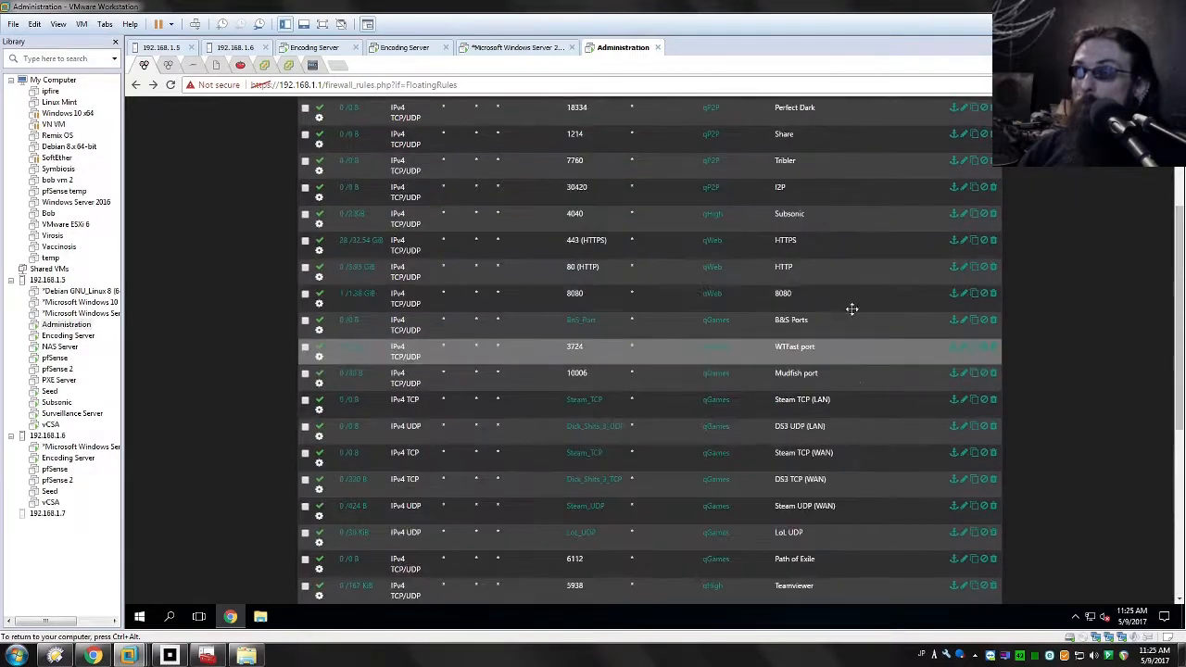
pyautogui.click(649, 113)
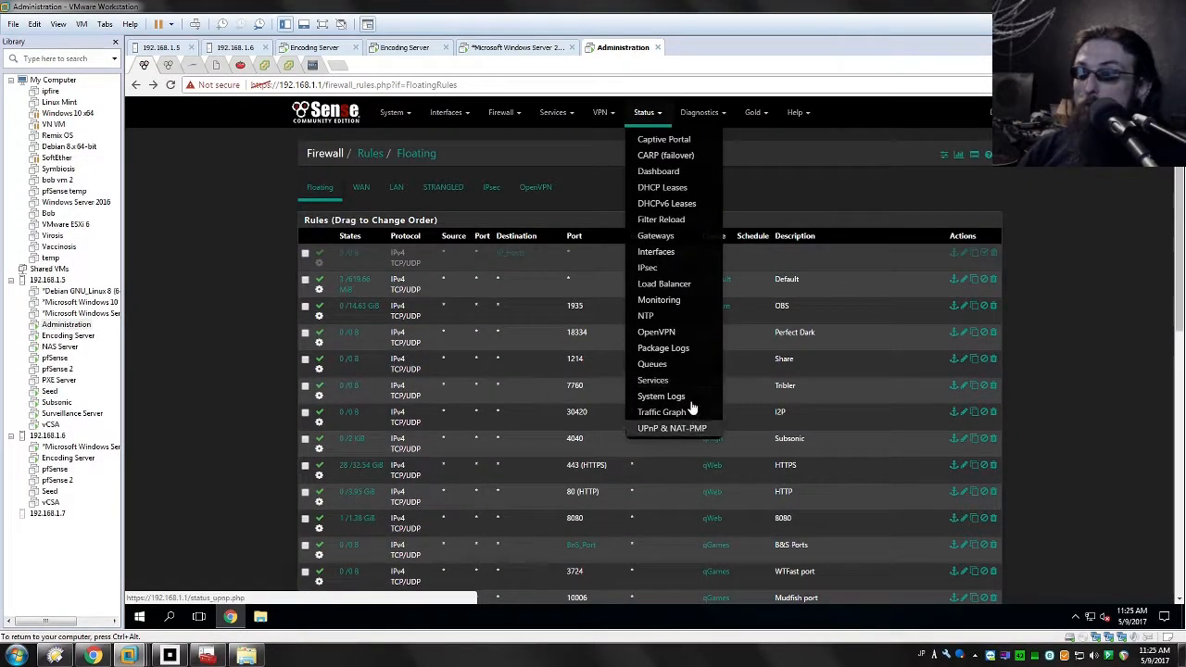
pyautogui.click(668, 364)
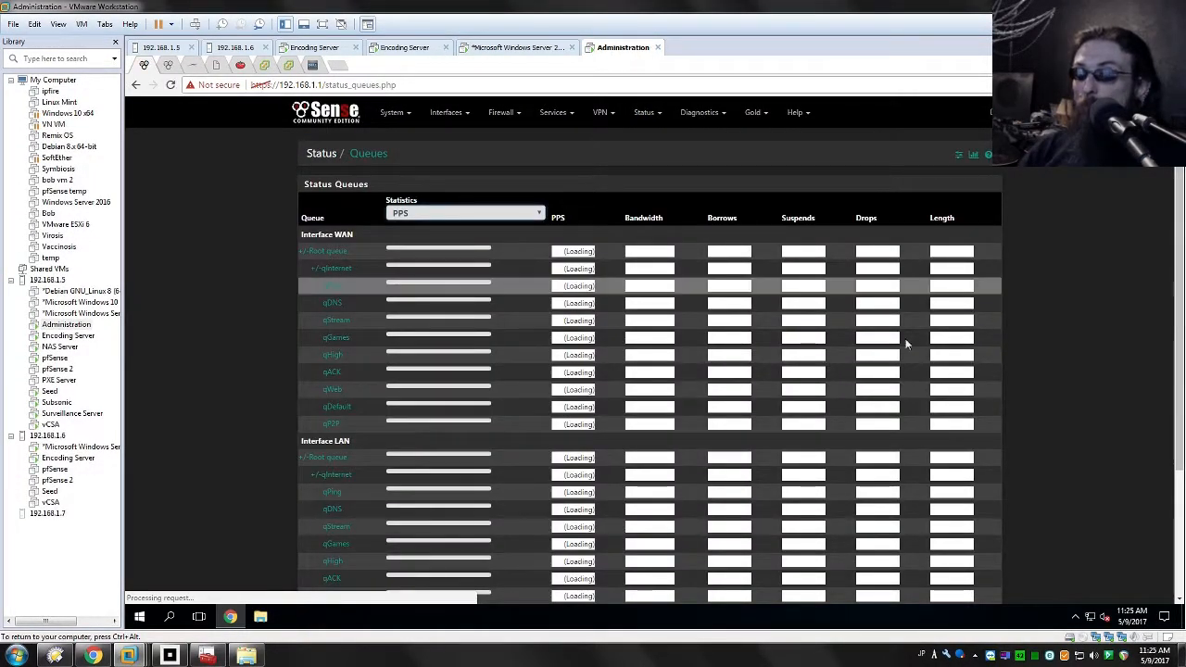
pyautogui.scroll(-3, 1099, 325)
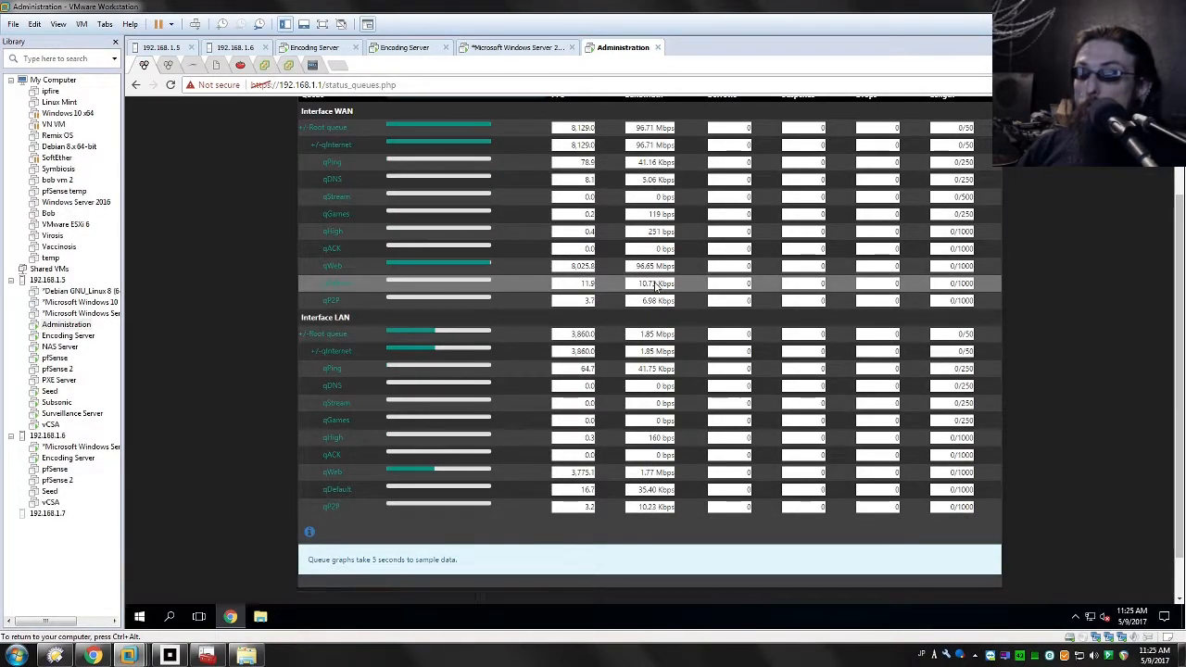
# Step: Finish the Bethesda.net Launcher setup with launching enabled, and position its download window so the pfSense queue statistics can be watched
pyautogui.click(170, 655)
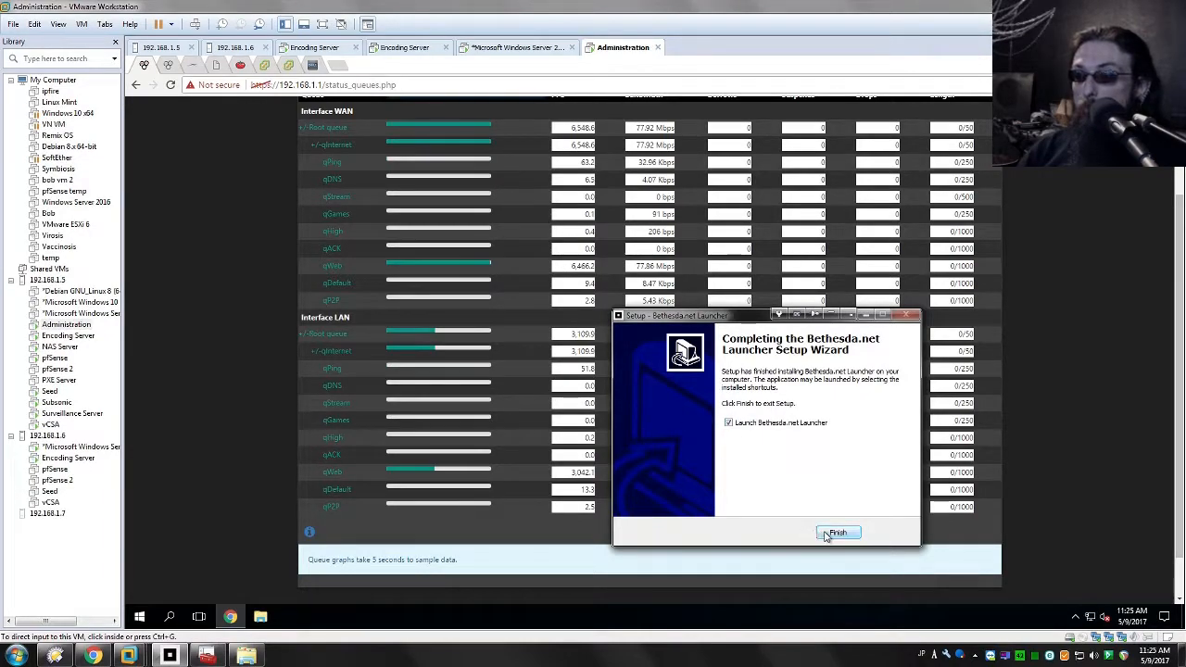
pyautogui.click(837, 533)
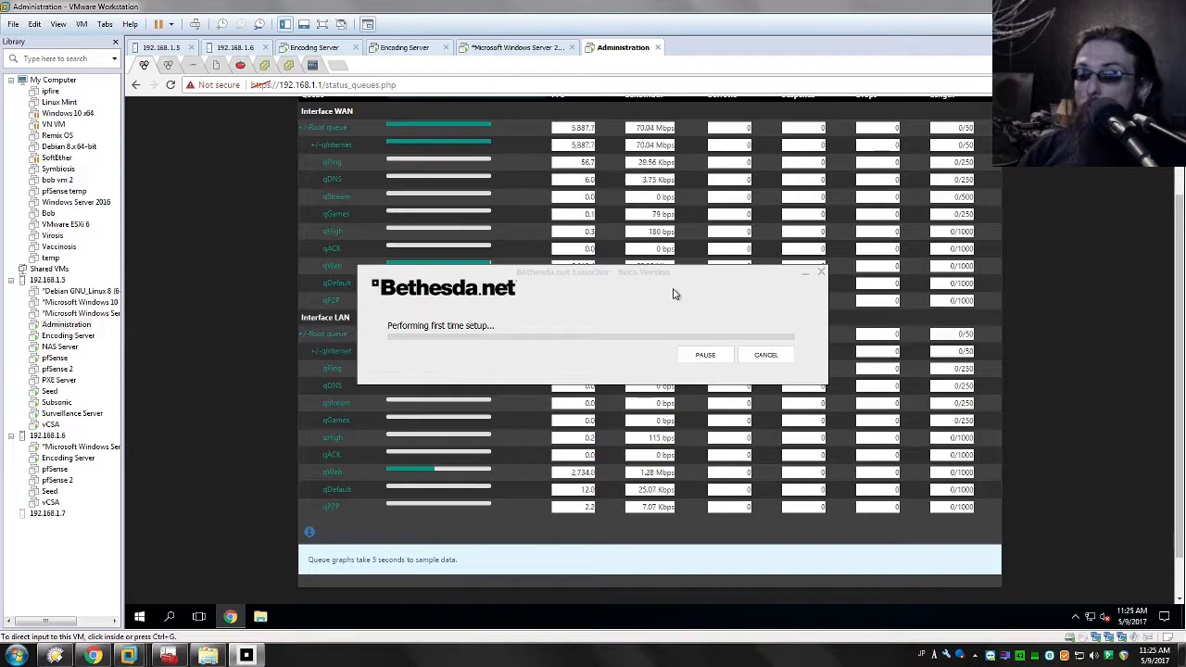
pyautogui.moveTo(674, 282); pyautogui.dragTo(892, 482)
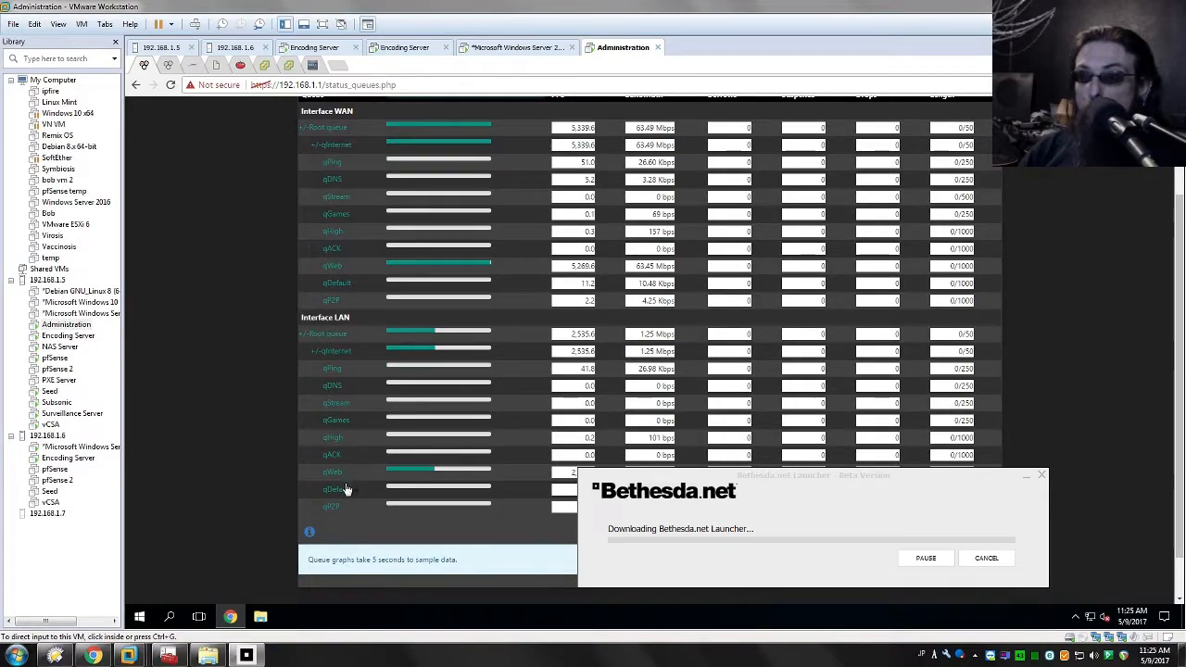
pyautogui.moveTo(762, 475); pyautogui.dragTo(600, 345)
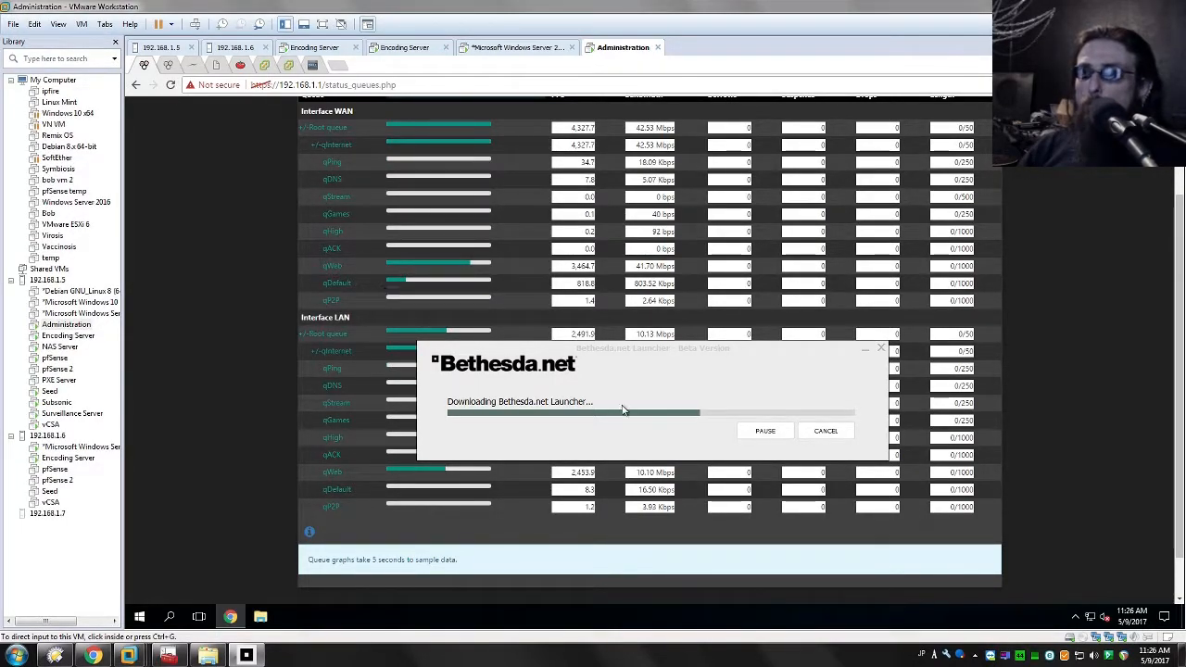
pyautogui.moveTo(601, 359)
pyautogui.mouseDown()
pyautogui.moveTo(685, 341)
pyautogui.moveTo(605, 367)
pyautogui.mouseUp()
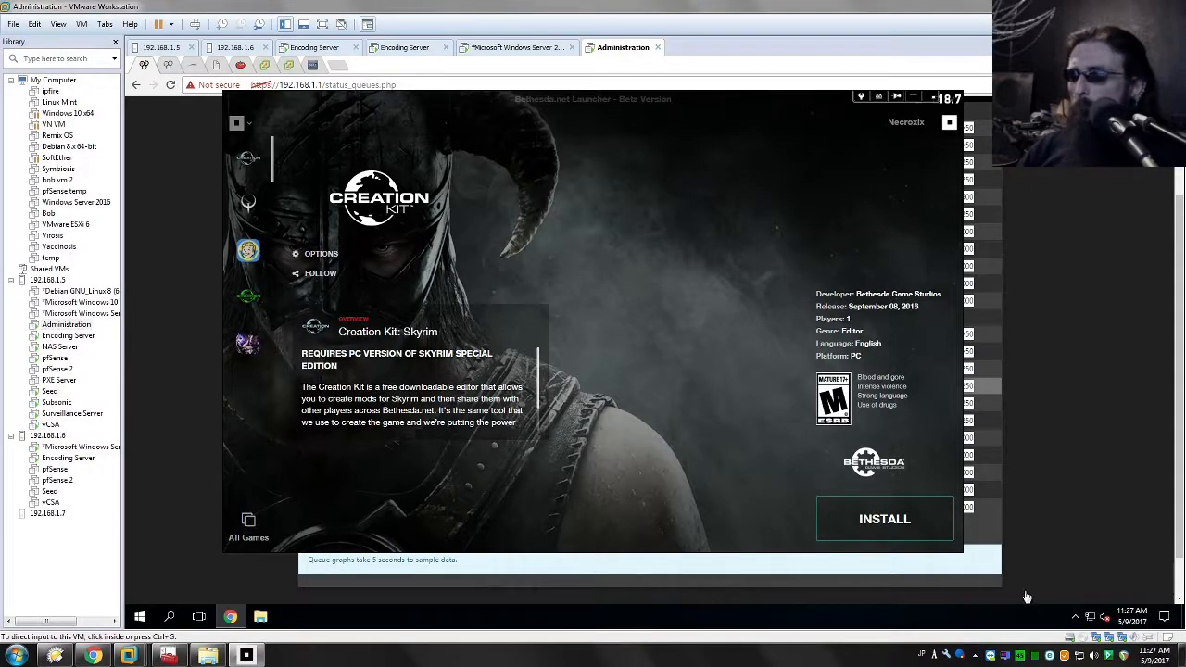
# Step: Inspect the running Bethesda launcher processes in Process Lasso and close it
pyautogui.doubleClick(1034, 656)
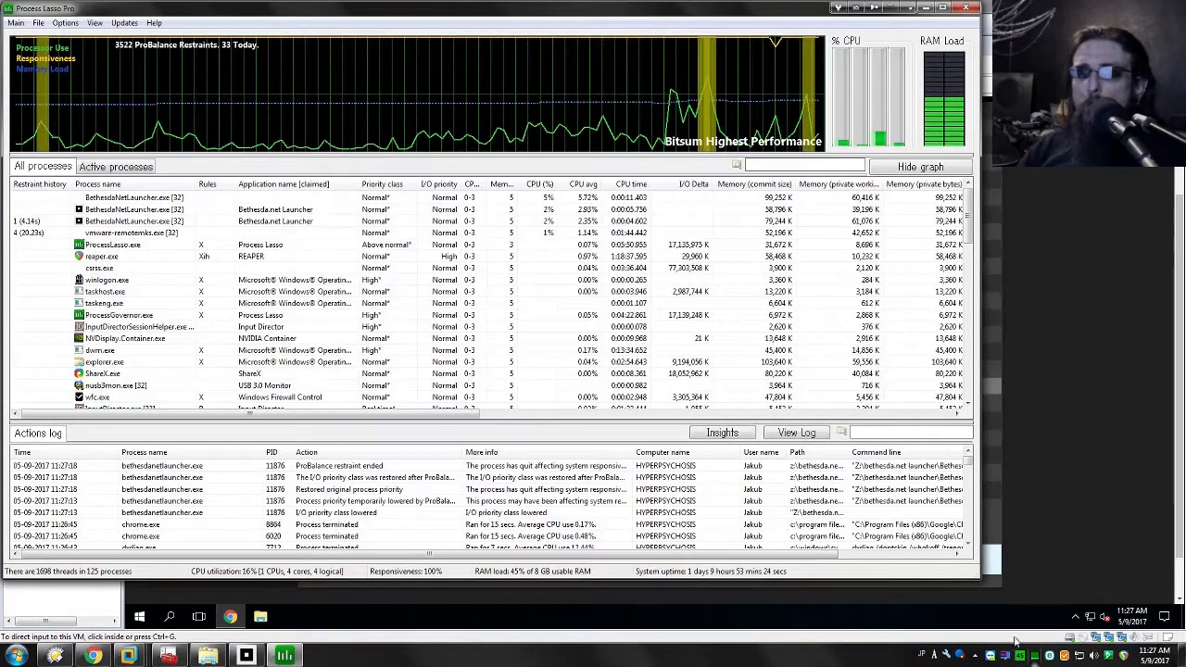
pyautogui.click(171, 222)
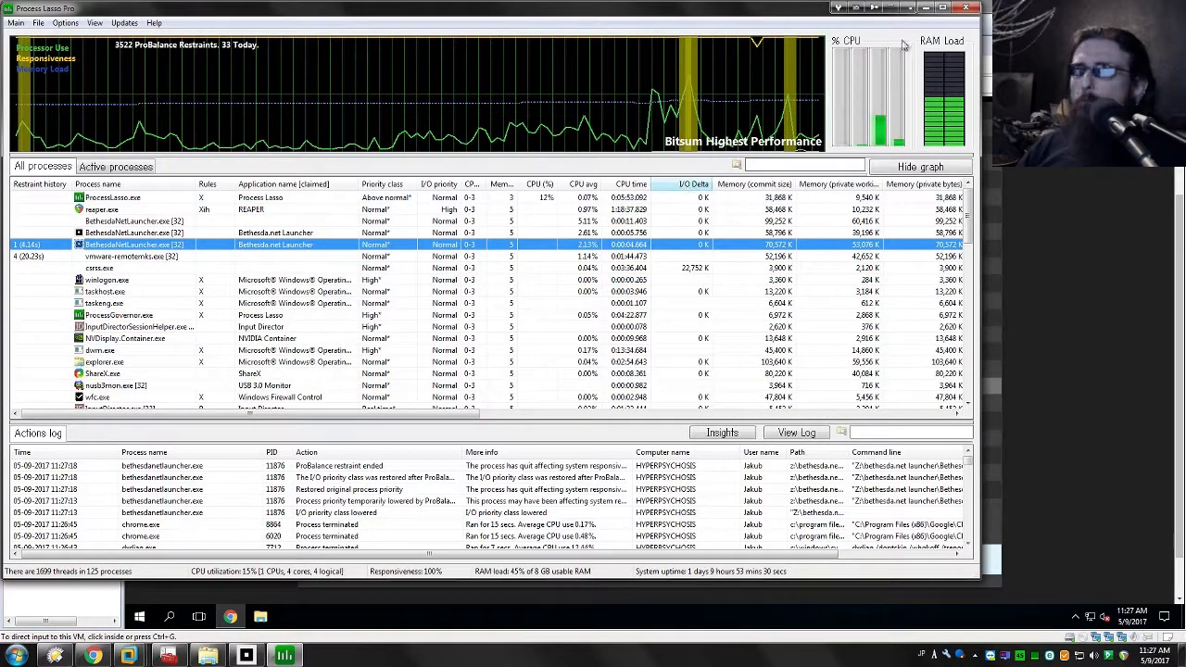
pyautogui.click(964, 8)
# Step: Open Sysinternals Process Explorer and identify the process that owns the Bethesda.net Launcher window
pyautogui.press('super')
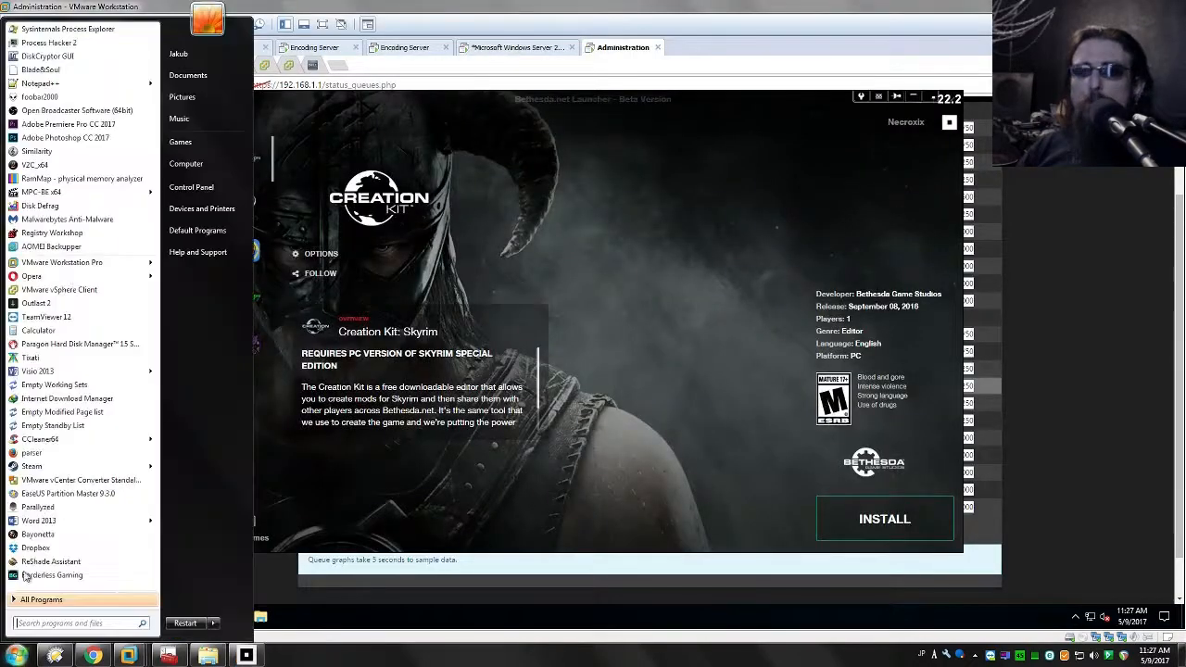
pyautogui.click(71, 35)
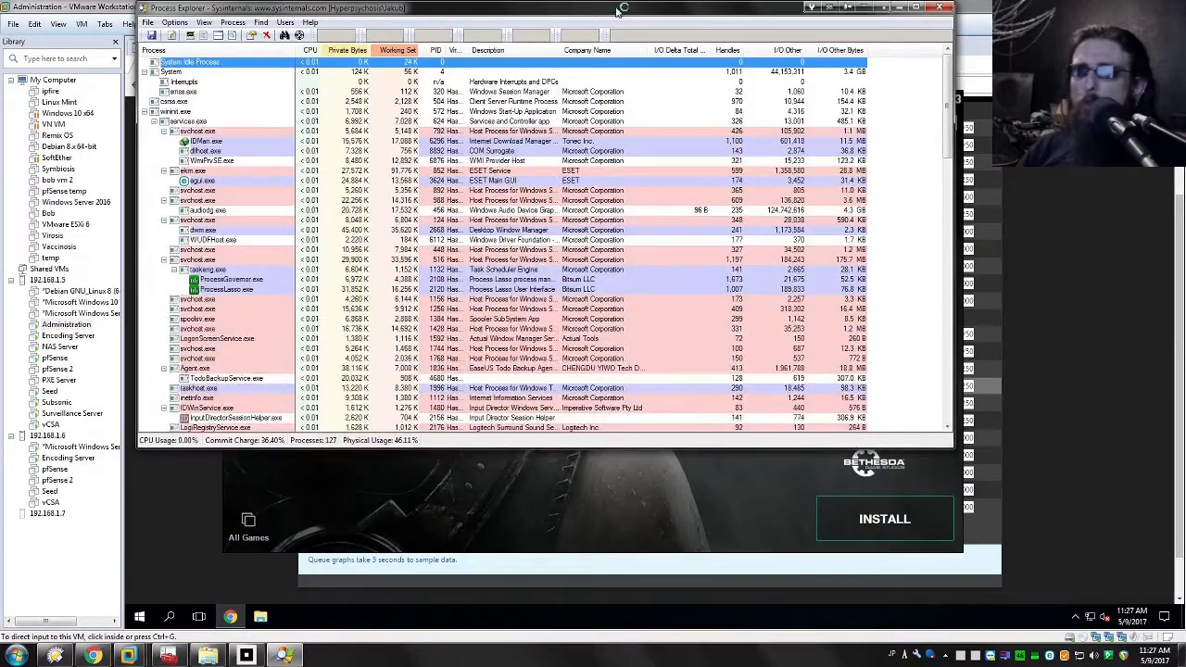
pyautogui.moveTo(302, 35); pyautogui.dragTo(346, 141)
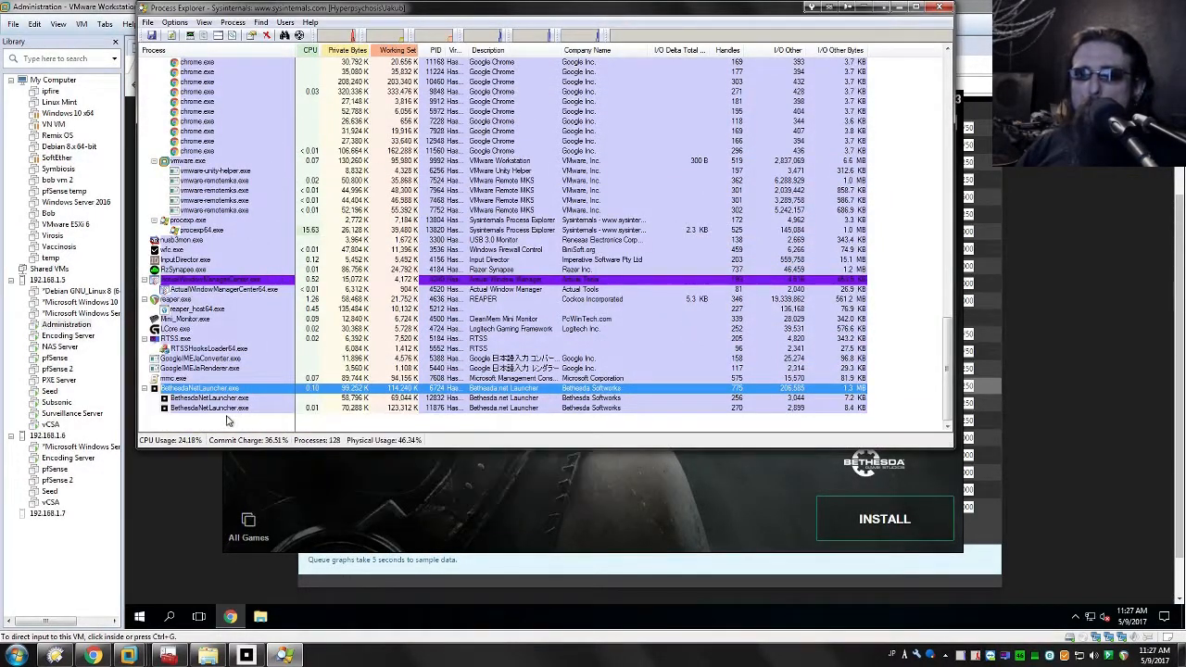
pyautogui.moveTo(189, 393)
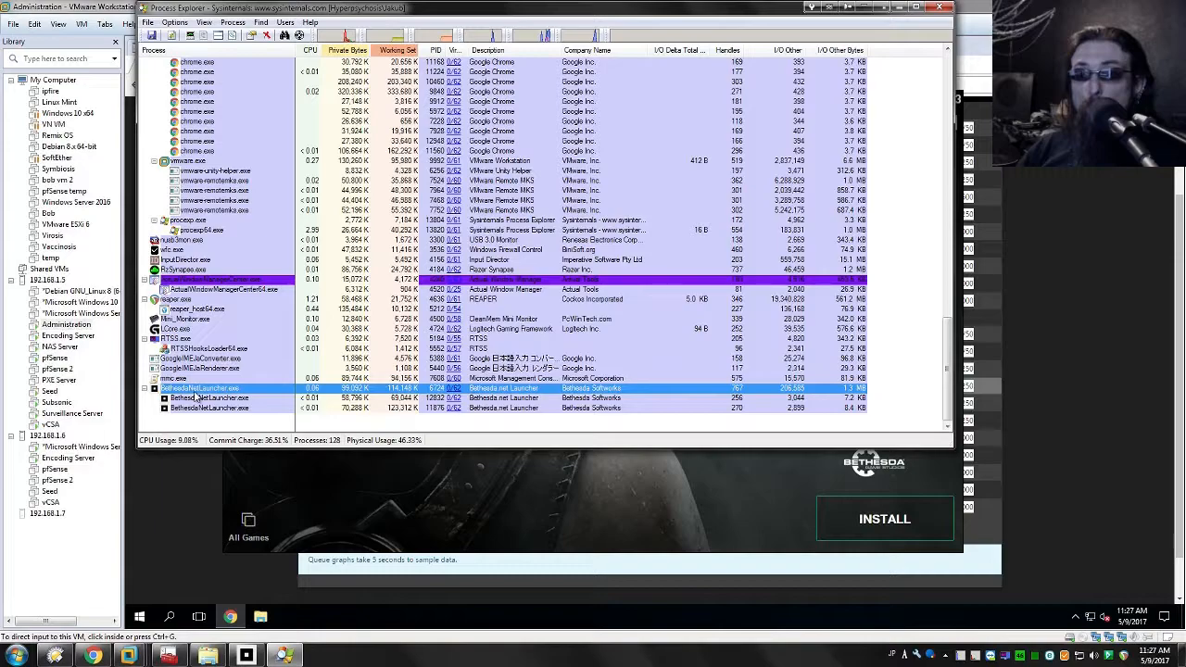
pyautogui.rightClick(208, 390)
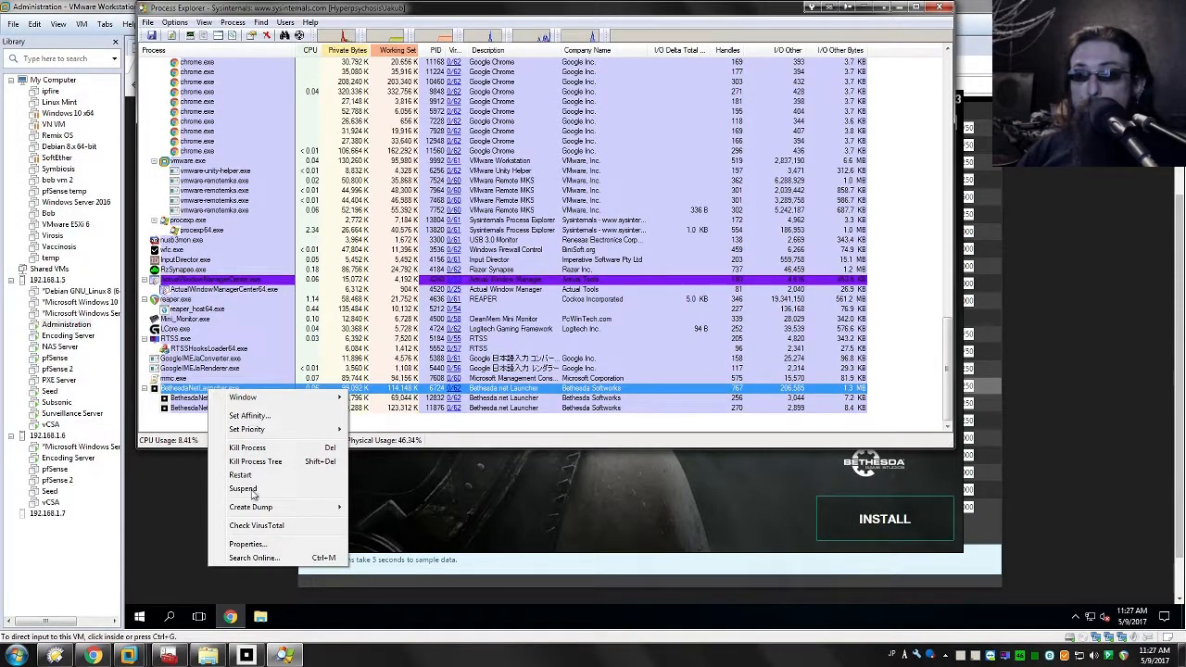
pyautogui.click(183, 441)
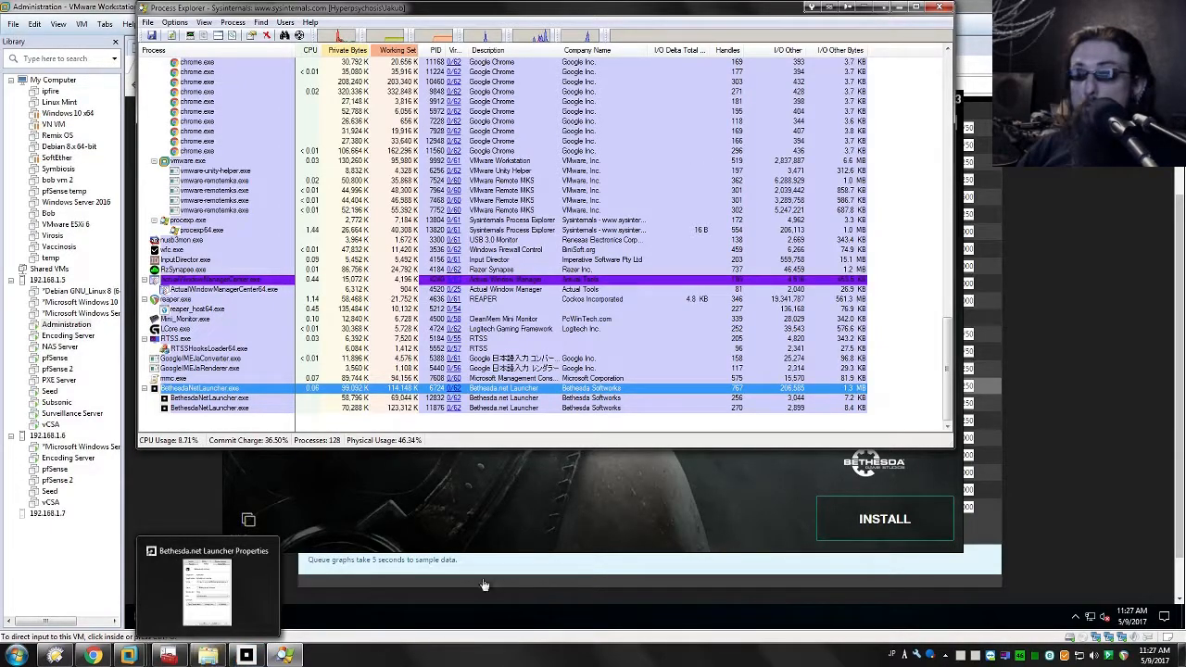
# Step: Check and close the launcher's shortcut properties, and copy the executable name BethesdaNetLauncher.exe from the running process's properties
pyautogui.click(208, 658)
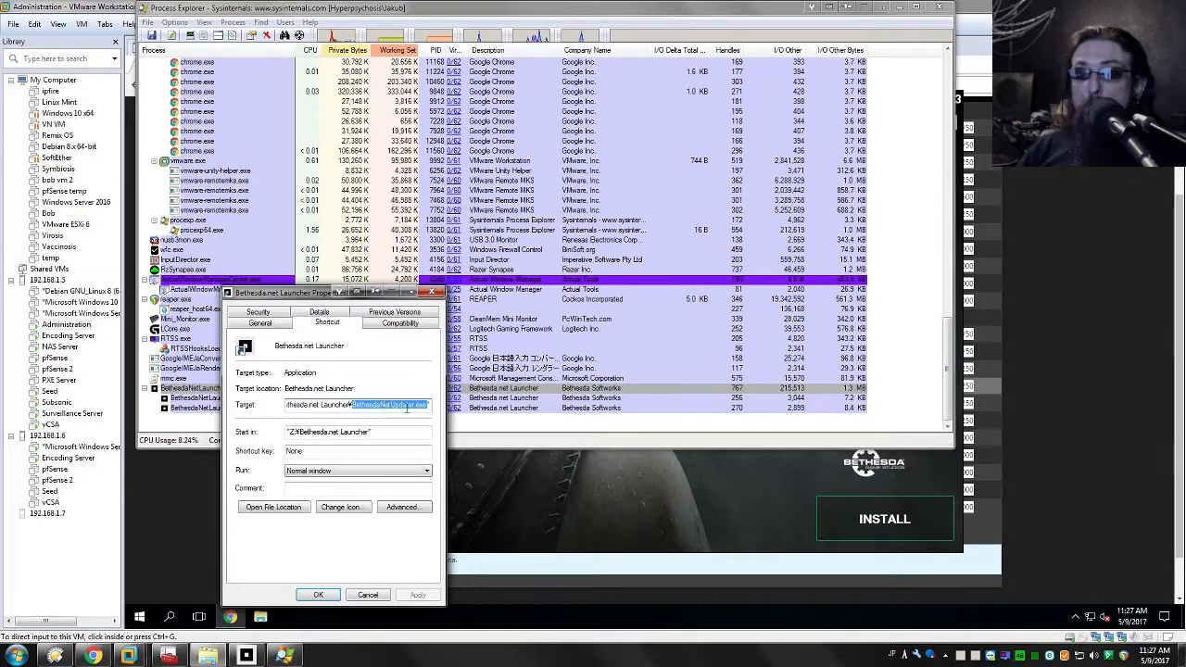
pyautogui.click(389, 582)
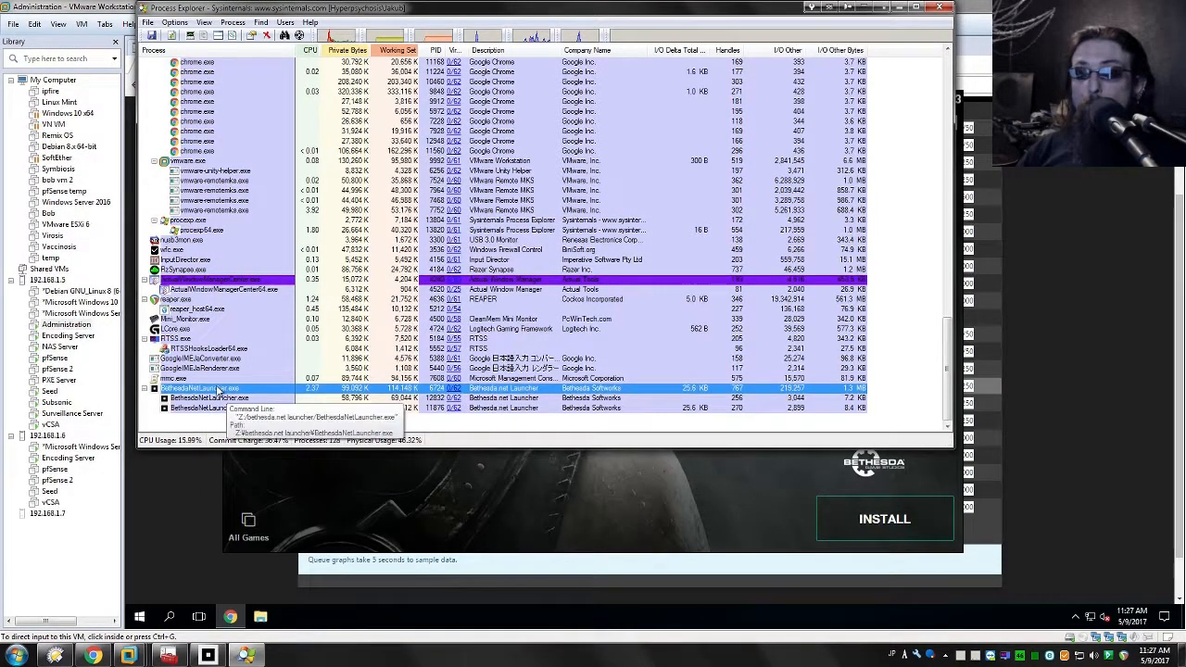
pyautogui.doubleClick(218, 389)
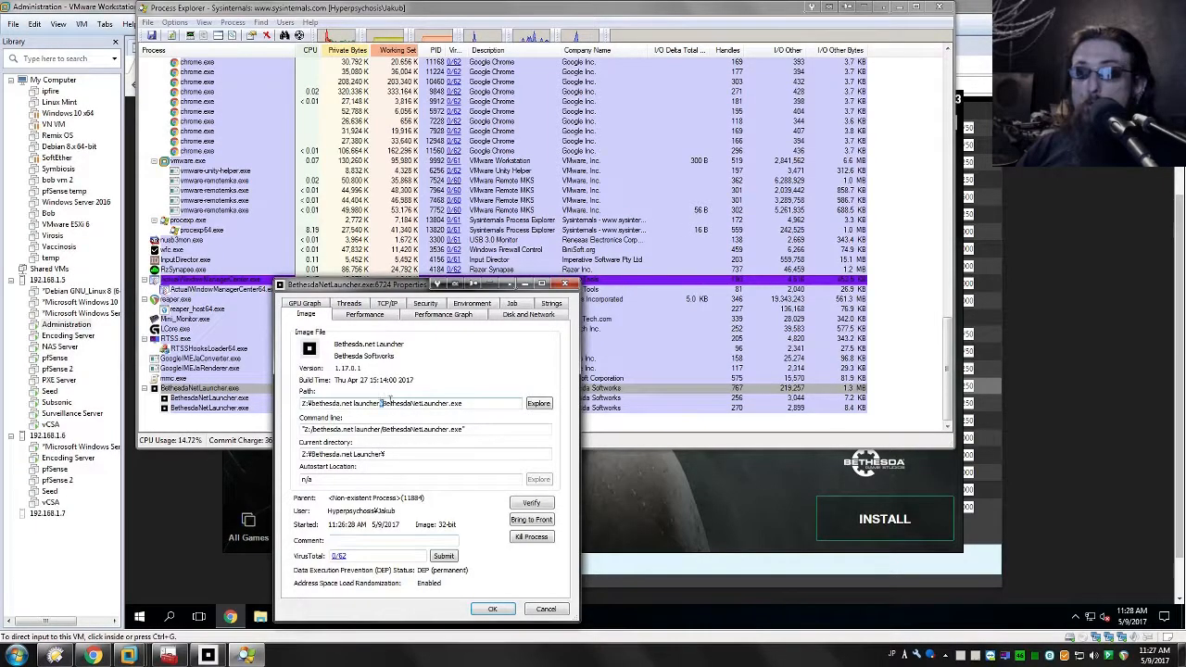
pyautogui.moveTo(465, 404); pyautogui.dragTo(382, 423)
pyautogui.press('super+c')
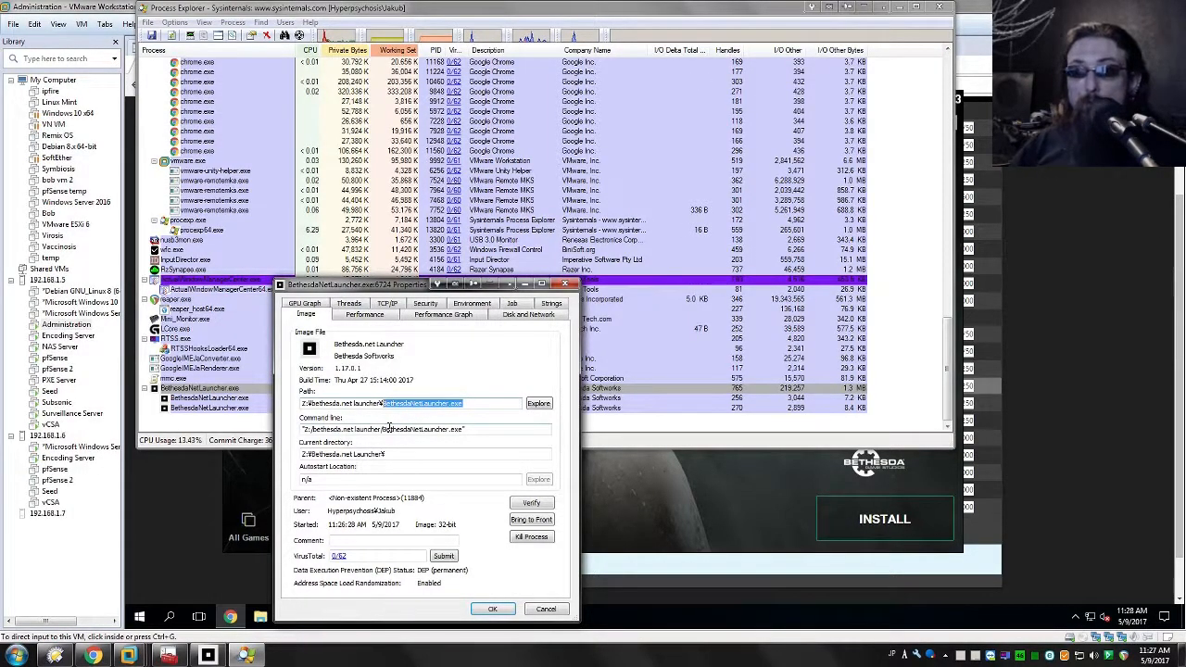
pyautogui.click(546, 609)
# Step: Exit the running Bethesda.net Launcher completely
pyautogui.click(729, 531)
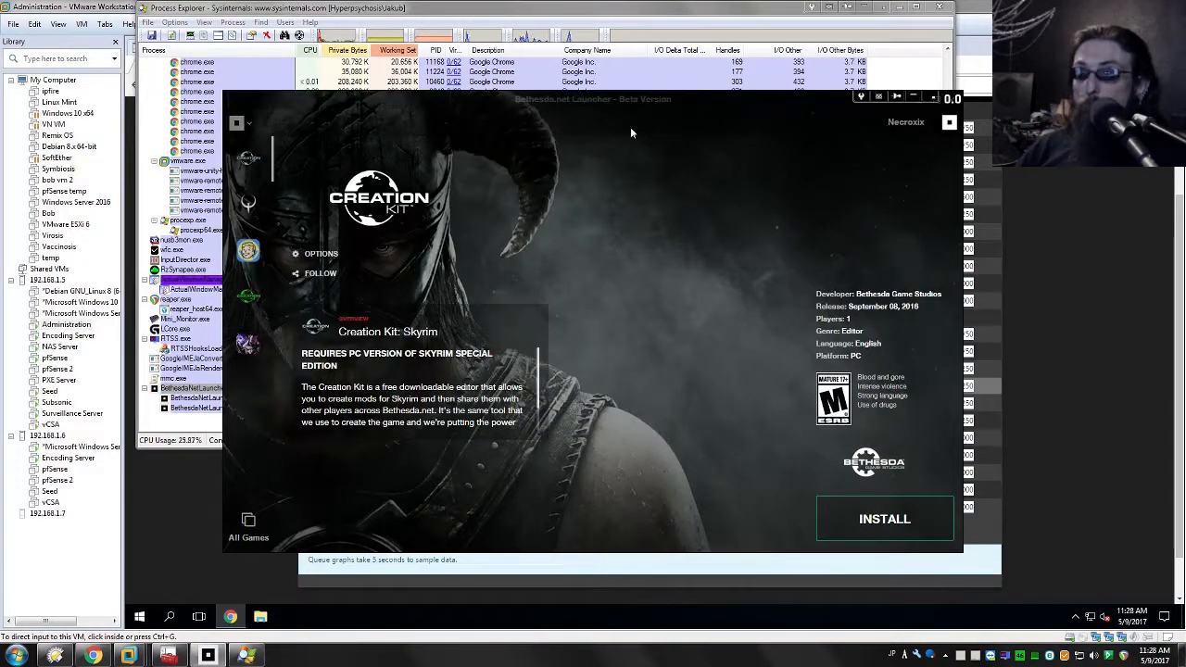
pyautogui.click(945, 655)
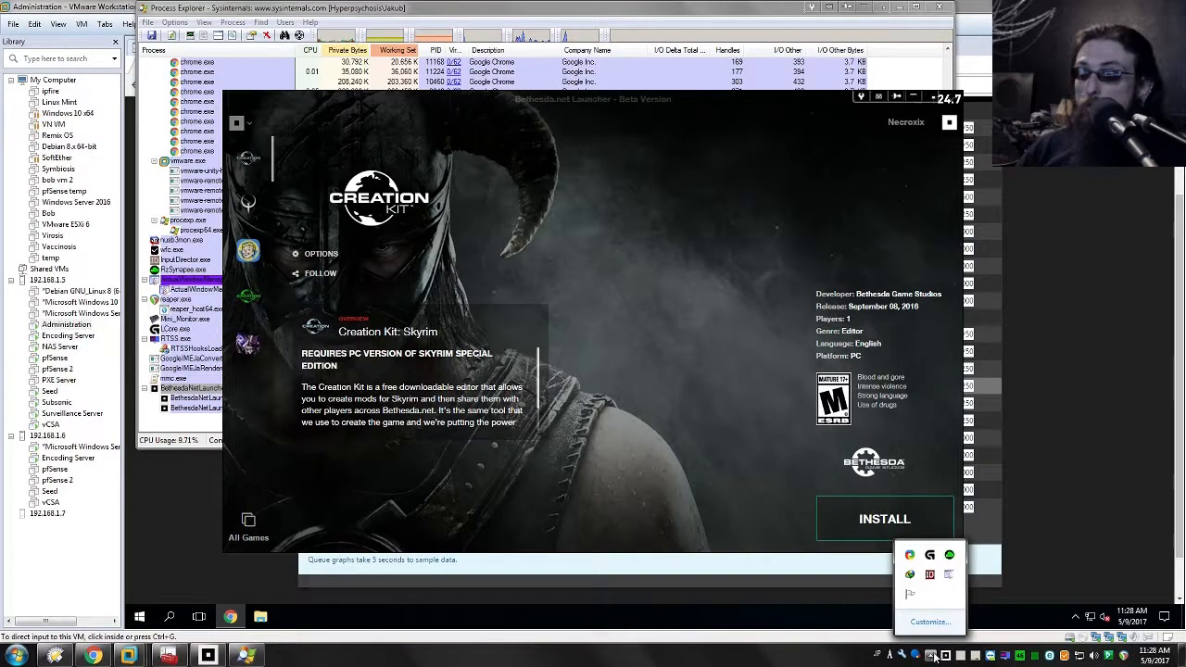
pyautogui.click(934, 656)
pyautogui.rightClick(947, 656)
pyautogui.click(970, 649)
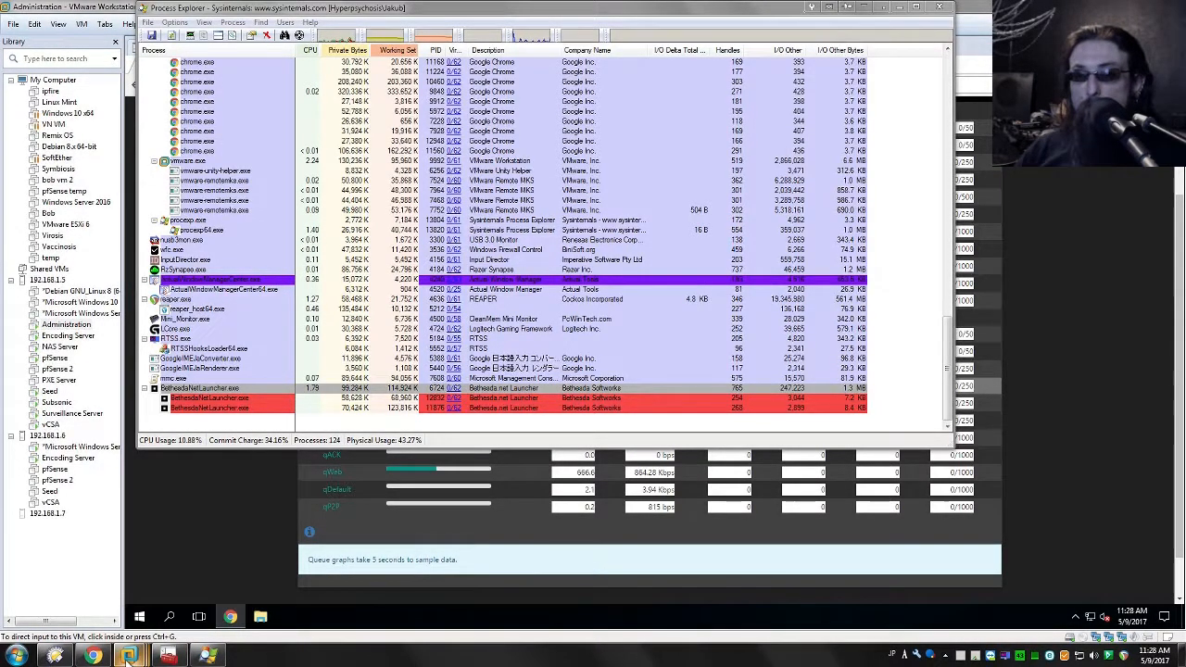
# Step: Switch to the Local Group Policy Editor and start a new policy-based QoS policy named BethesdaNetLauncher.exe
pyautogui.moveTo(129, 657)
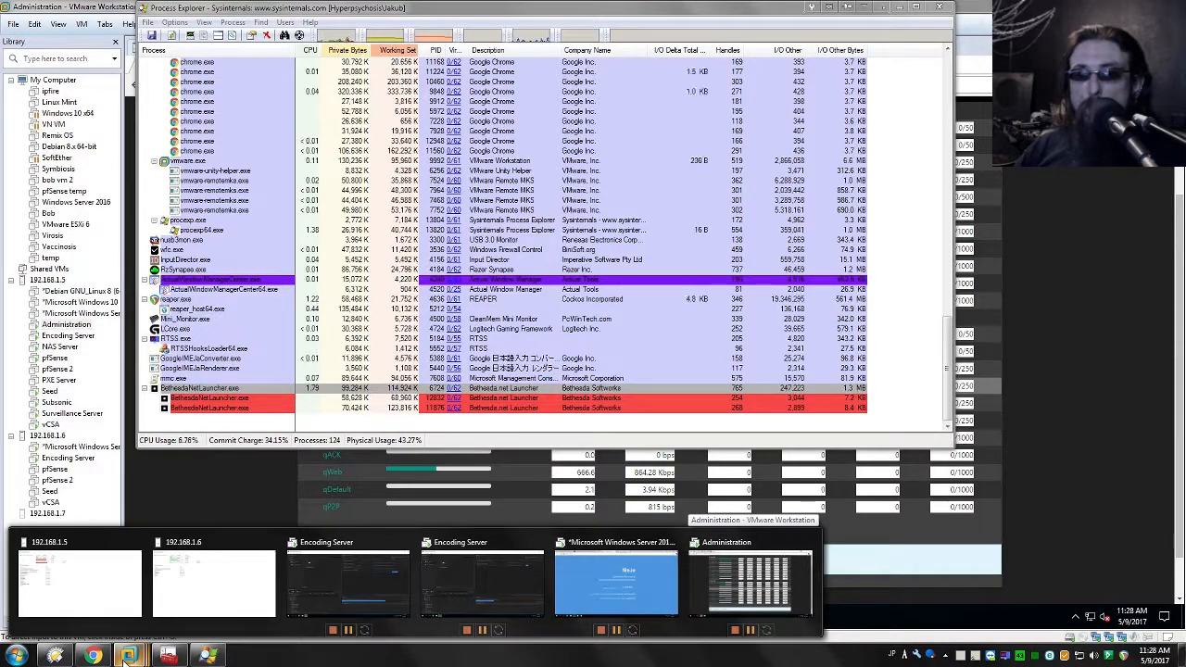
pyautogui.click(208, 656)
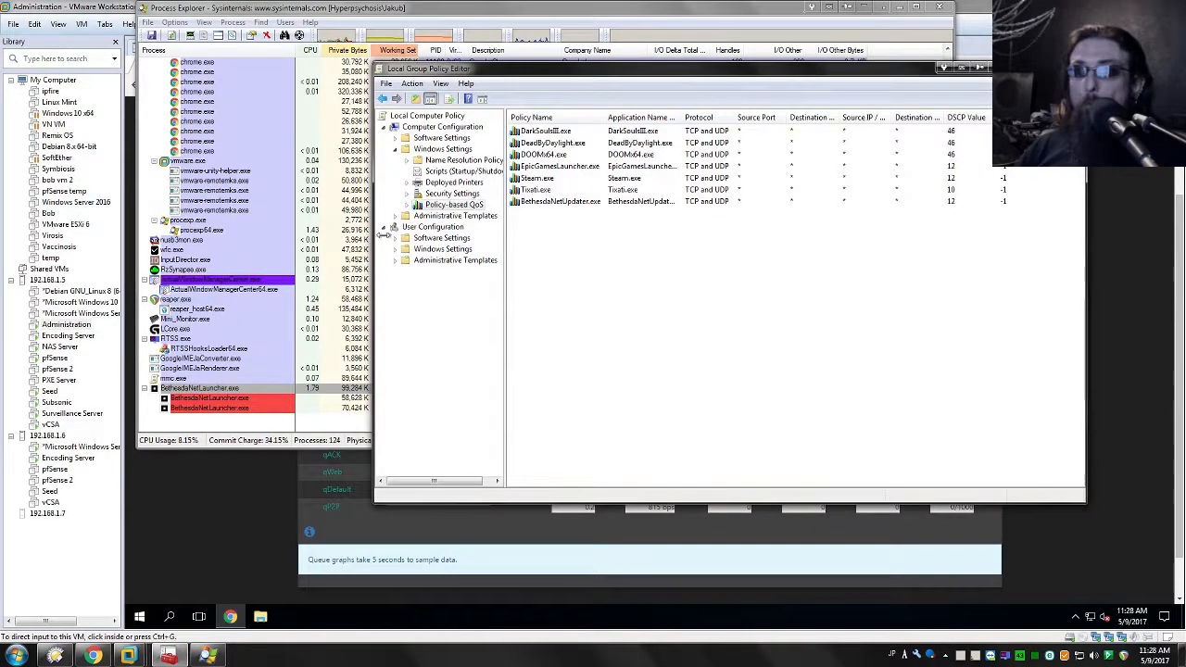
pyautogui.rightClick(462, 206)
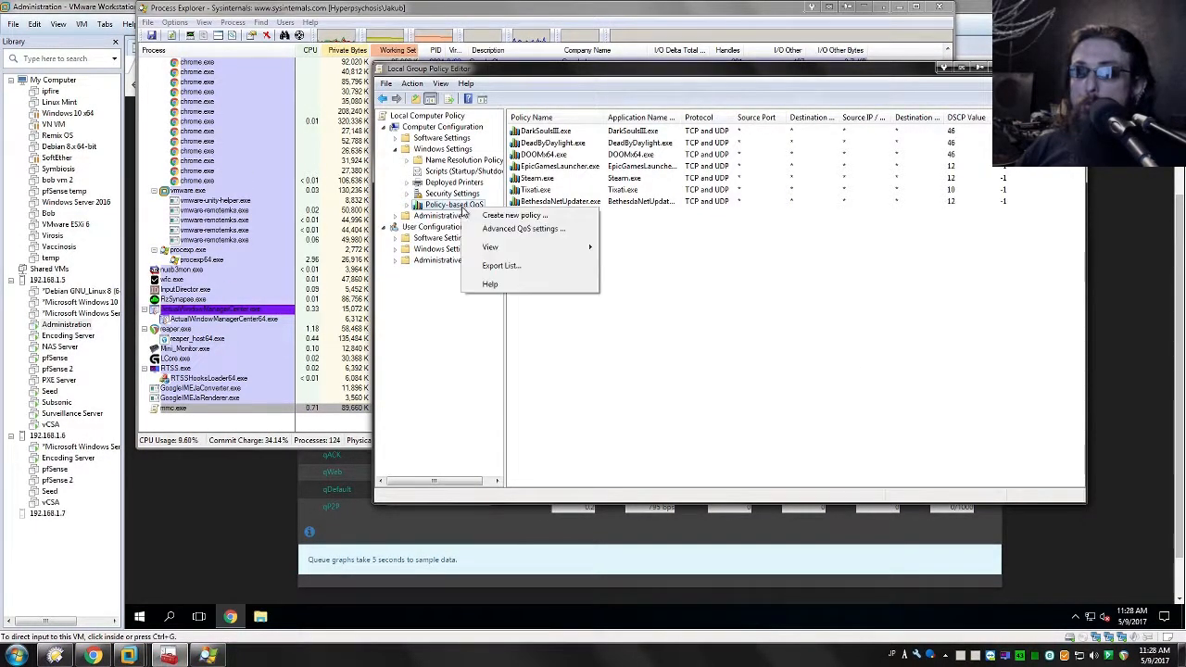
pyautogui.click(513, 215)
pyautogui.rightClick(471, 156)
pyautogui.click(499, 207)
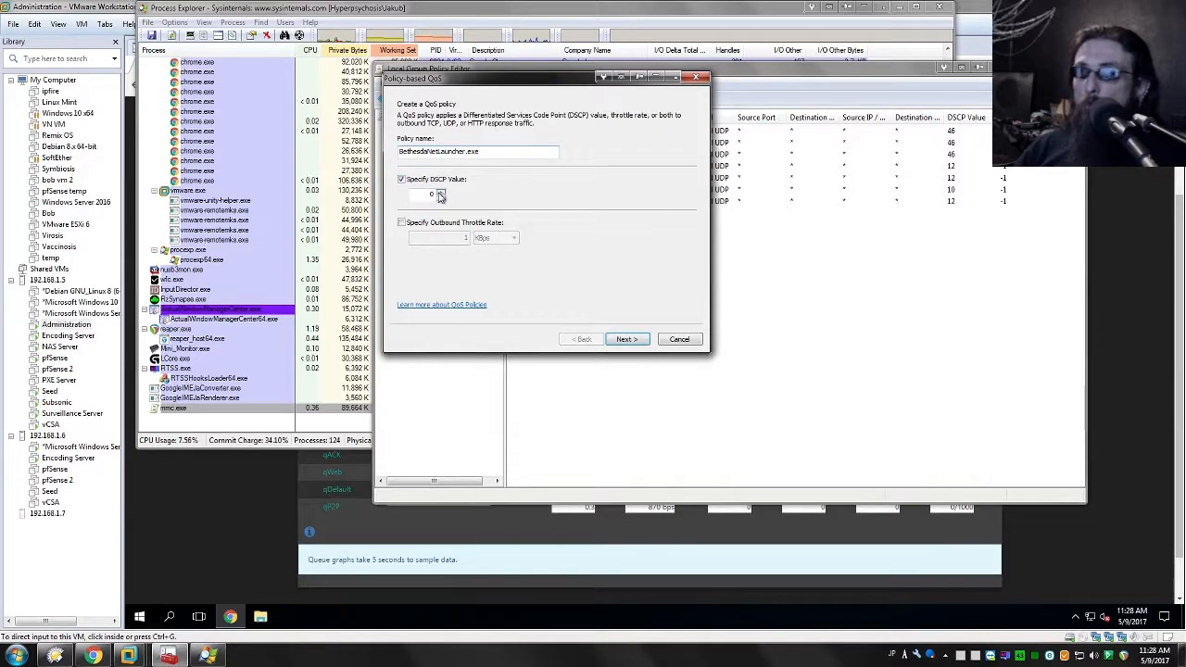
# Step: Set the new policy's DSCP value to 12 without an outbound throttle rate and continue to its application scope
pyautogui.moveTo(483, 80); pyautogui.dragTo(431, 241)
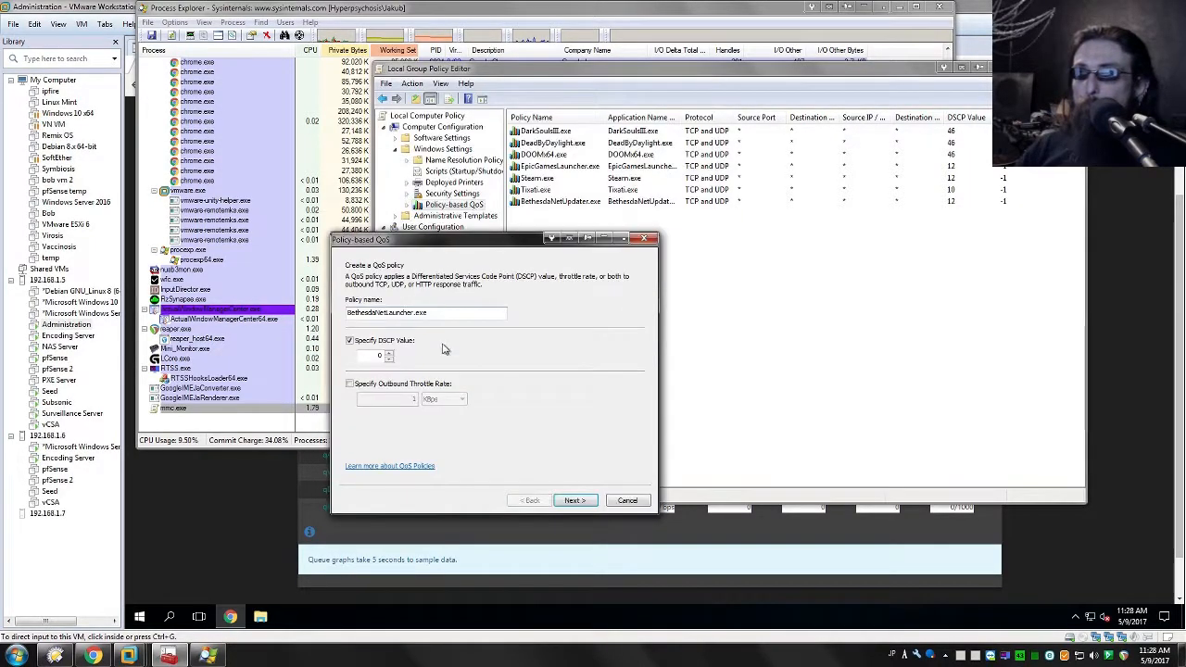
pyautogui.doubleClick(378, 356)
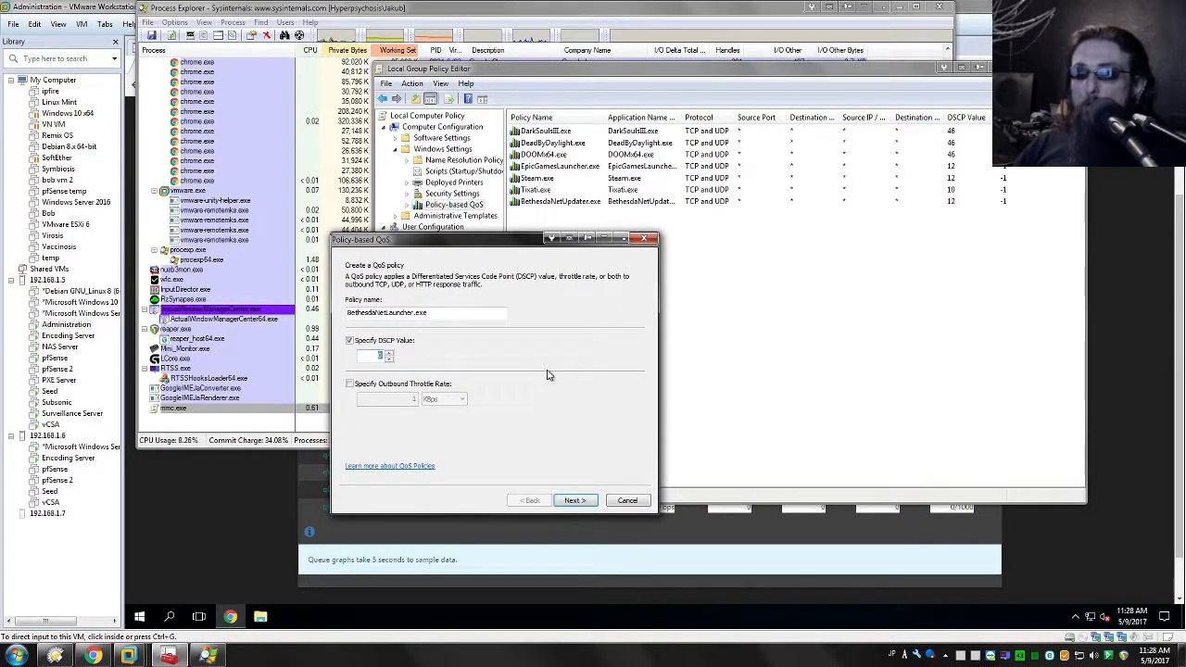
pyautogui.write('12')
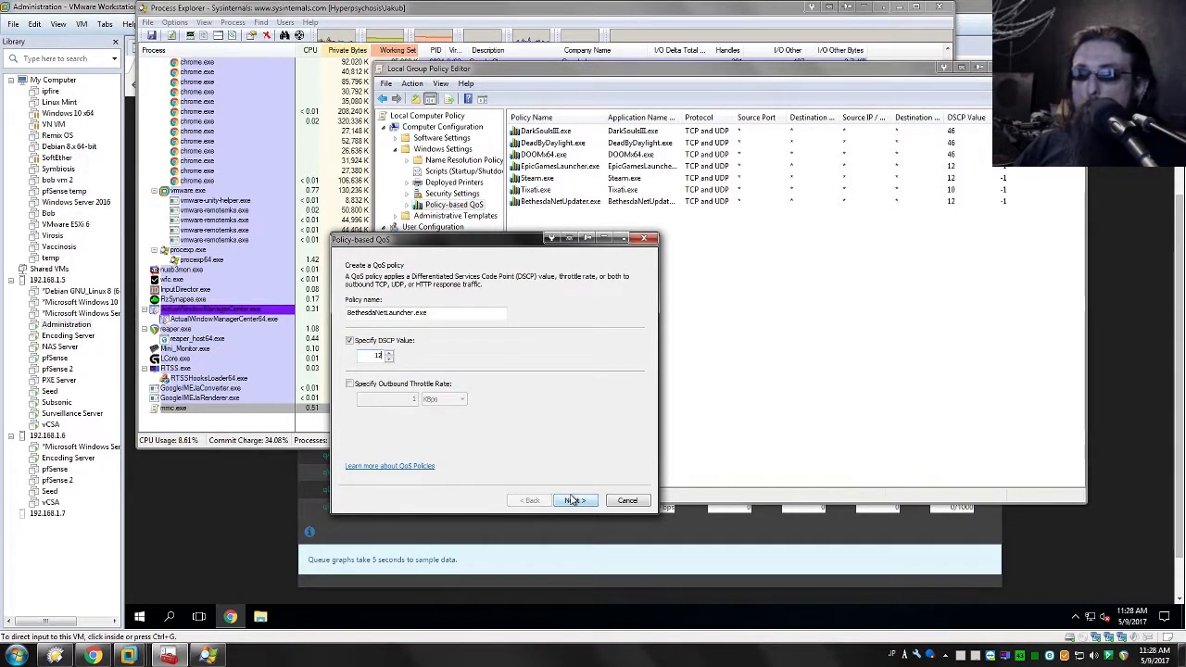
pyautogui.click(574, 500)
# Step: Restrict the policy to applications with the executable name BethesdaNetLauncher.exe
pyautogui.click(378, 294)
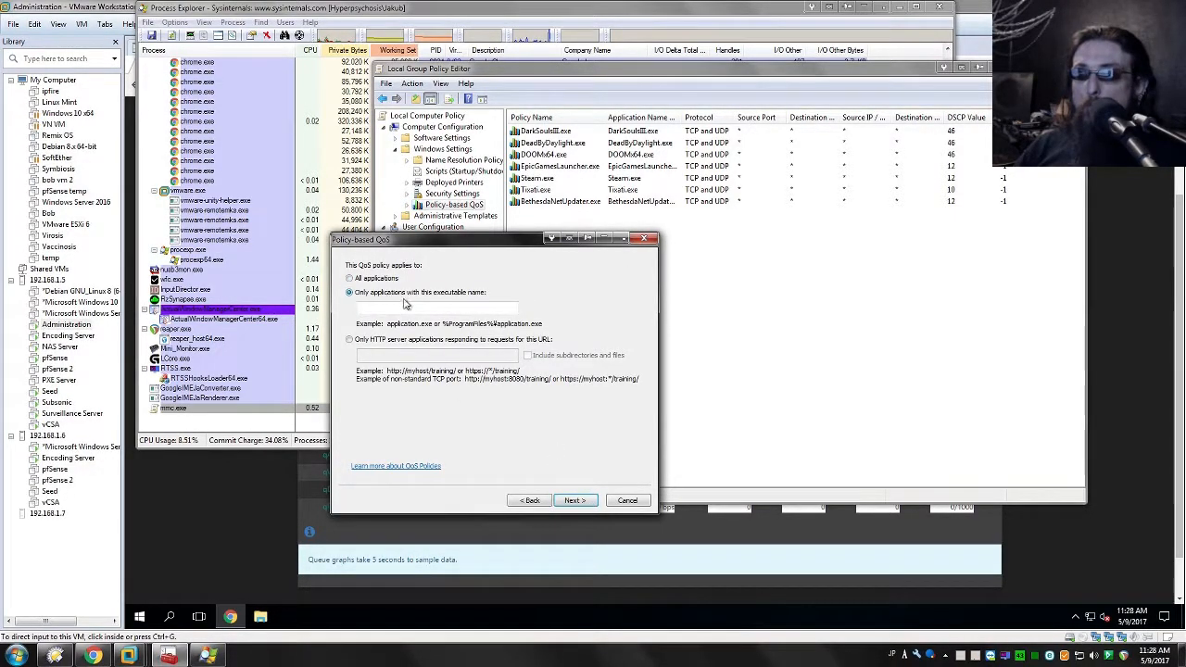
pyautogui.rightClick(412, 307)
pyautogui.click(435, 362)
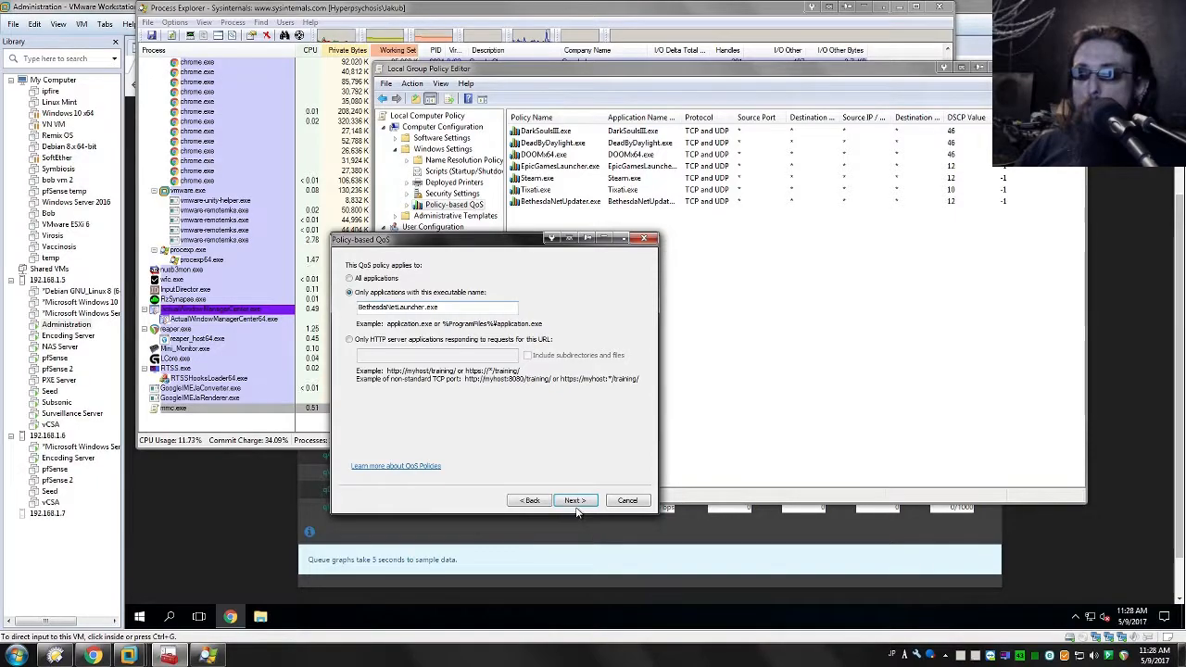
pyautogui.click(577, 501)
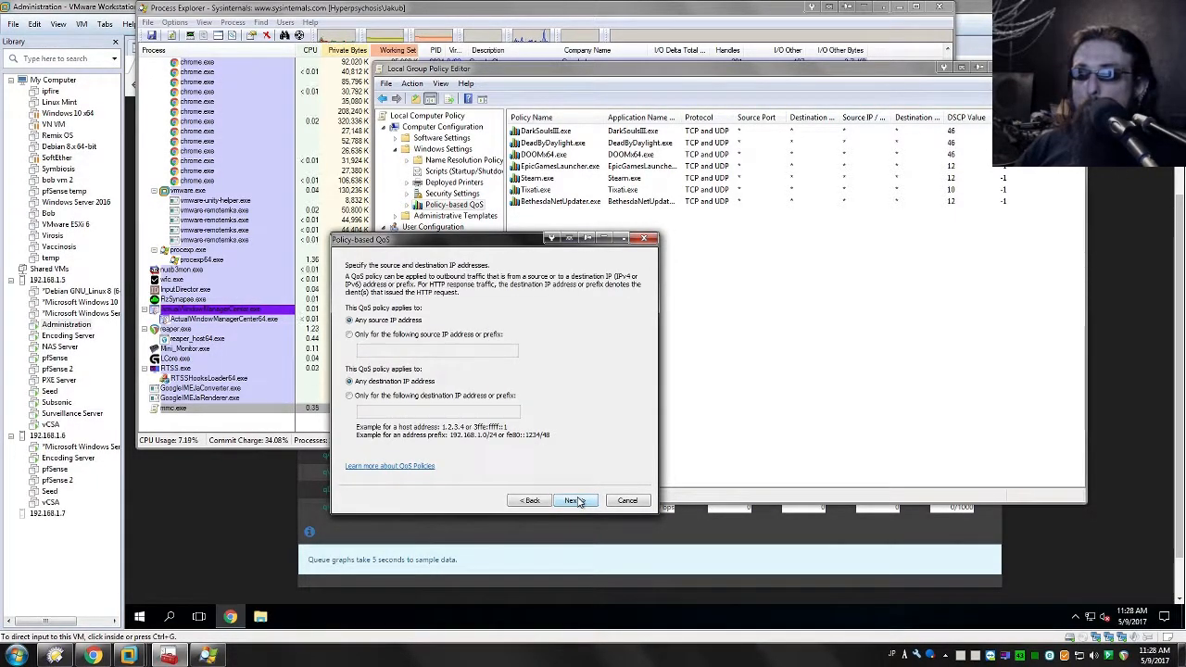
# Step: Keep any source and destination IP address, set the protocol to TCP and UDP on any port, and create the policy
pyautogui.click(576, 501)
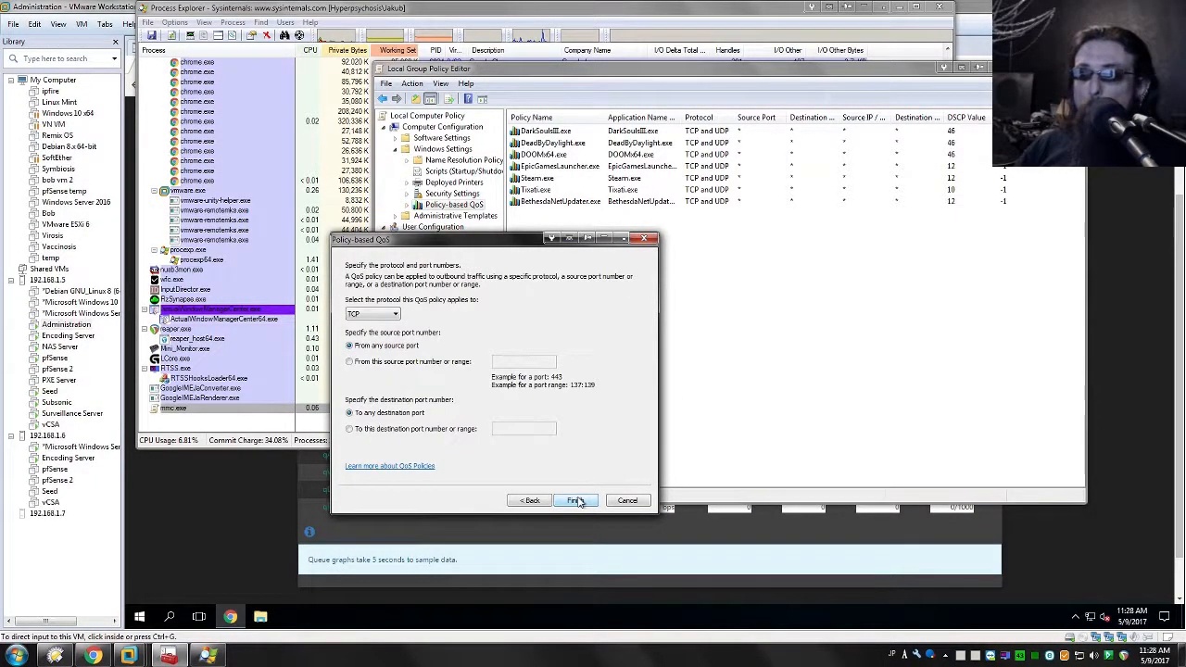
pyautogui.click(372, 314)
pyautogui.click(370, 333)
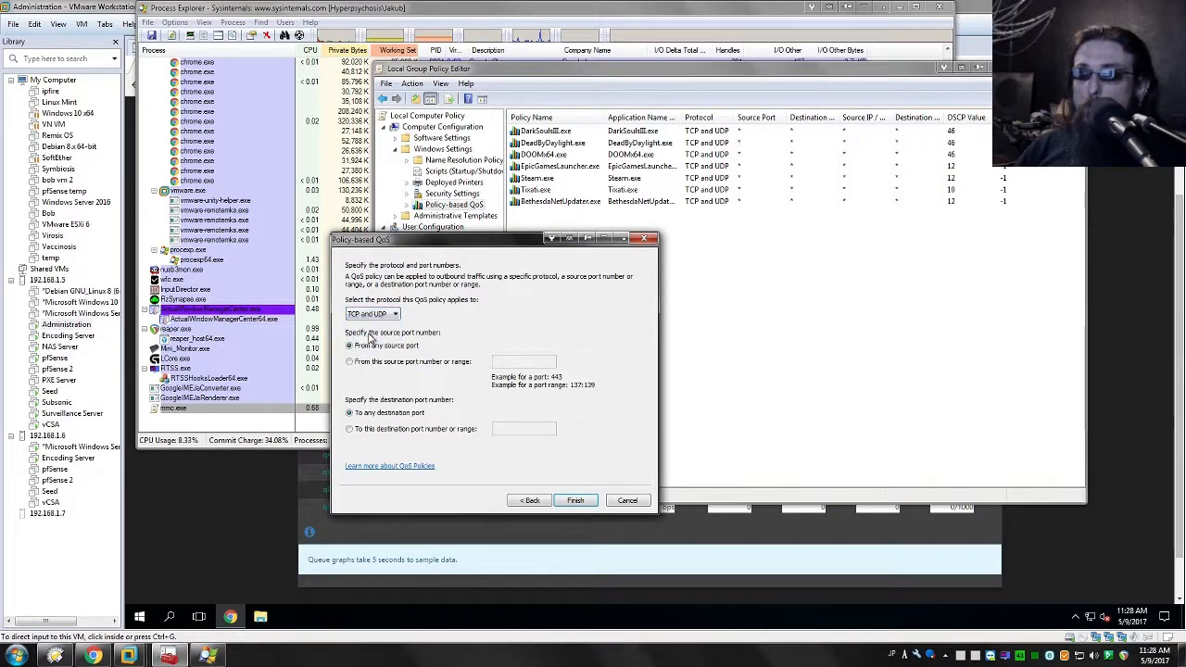
pyautogui.click(565, 502)
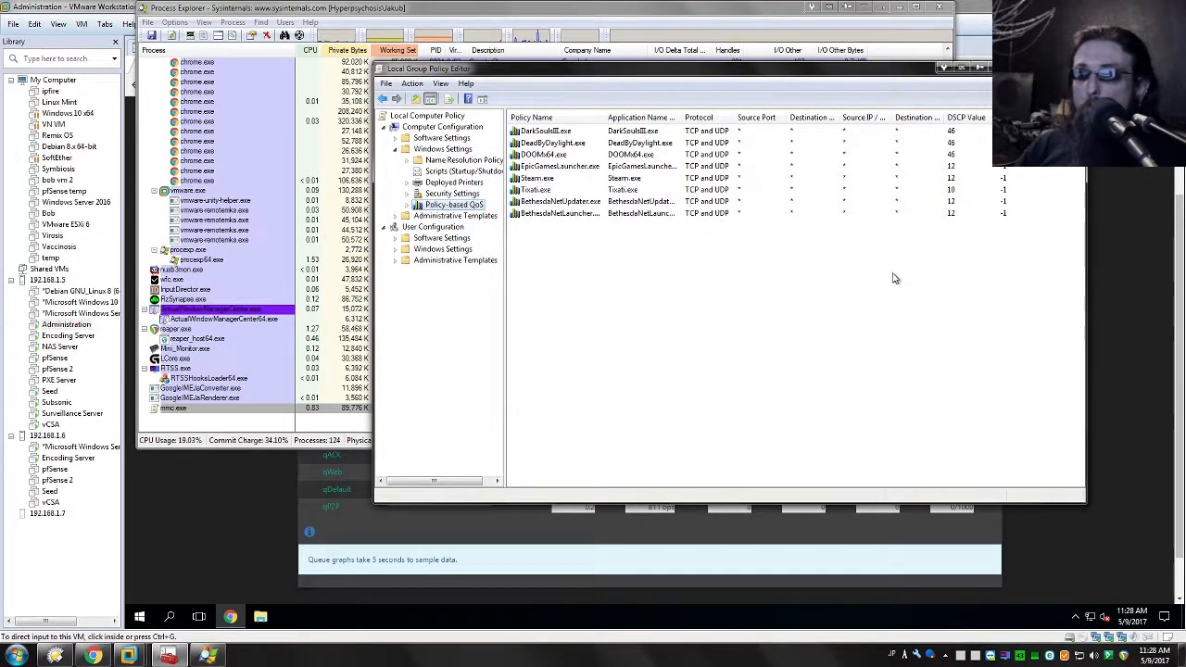
# Step: Widen the policy name column and sort the QoS policies by DSCP value in descending order
pyautogui.moveTo(604, 117); pyautogui.dragTo(617, 116)
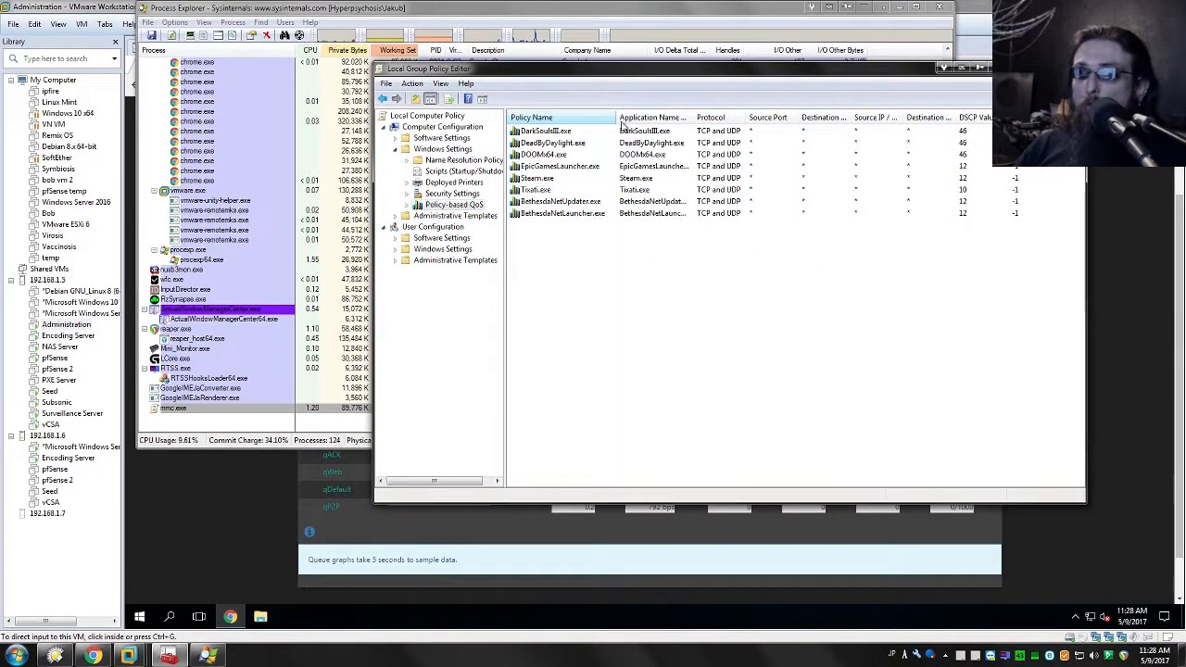
pyautogui.click(975, 119)
pyautogui.click(978, 118)
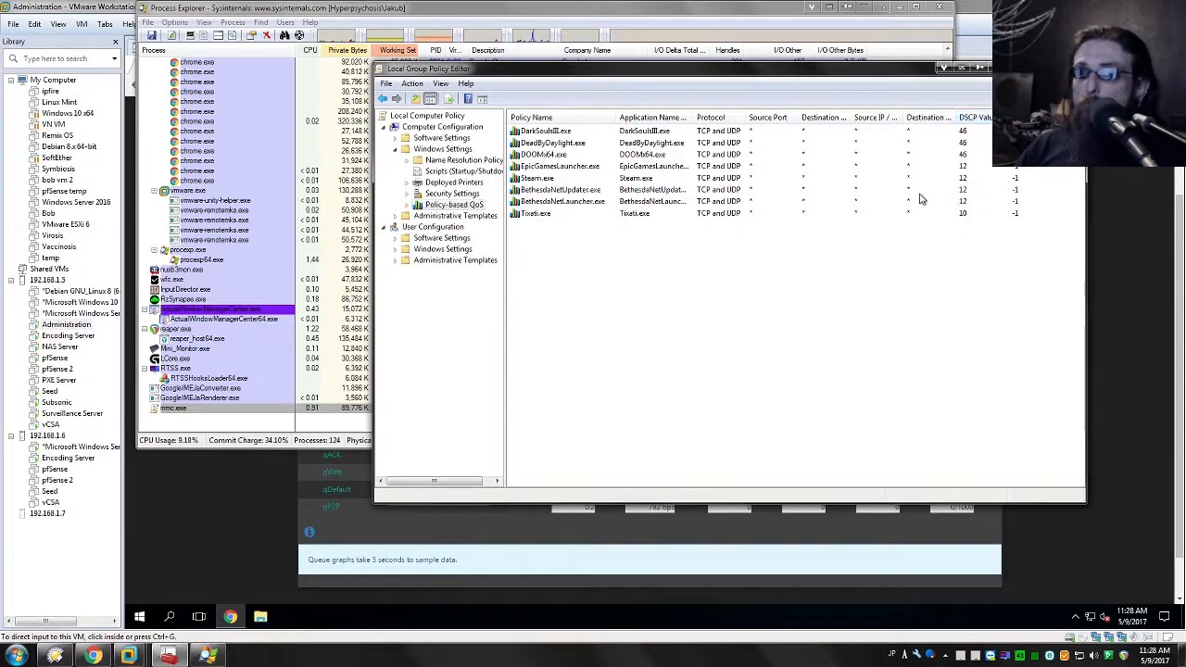
# Step: Launch the Bethesda.net Launcher and place its window over the policy editor
pyautogui.click(556, 202)
pyautogui.click(862, 190)
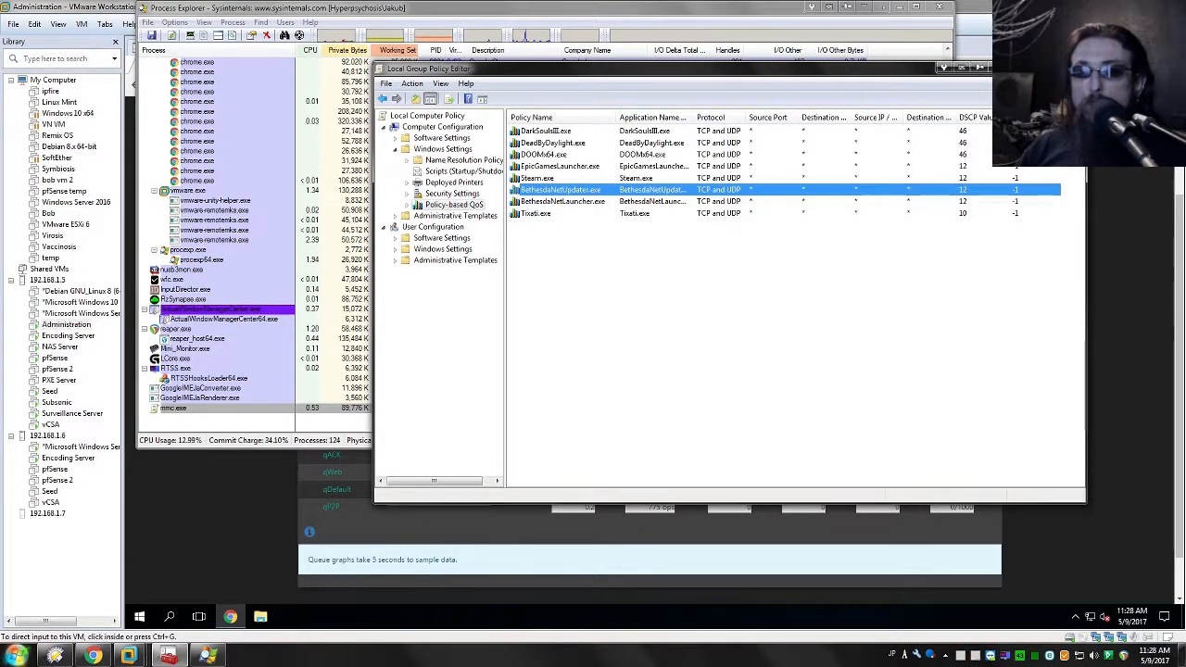
pyautogui.press('super')
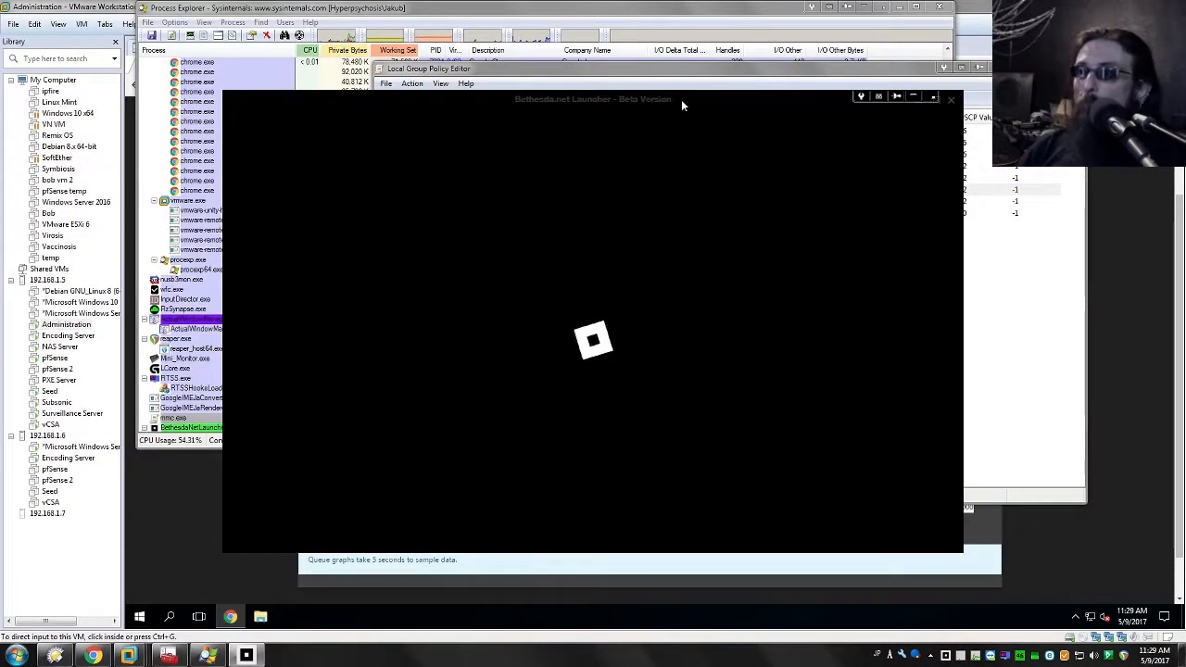
pyautogui.moveTo(681, 100); pyautogui.dragTo(726, 145)
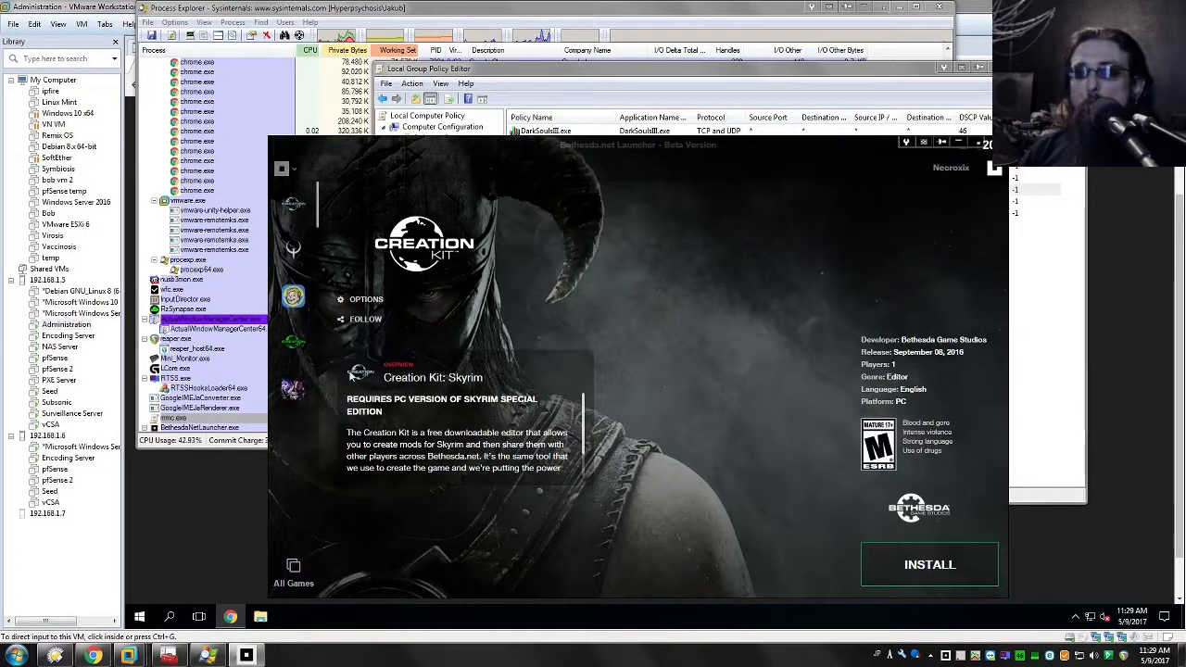
# Step: Show the Quake Champions page in the launcher and start the game's installation
pyautogui.click(294, 249)
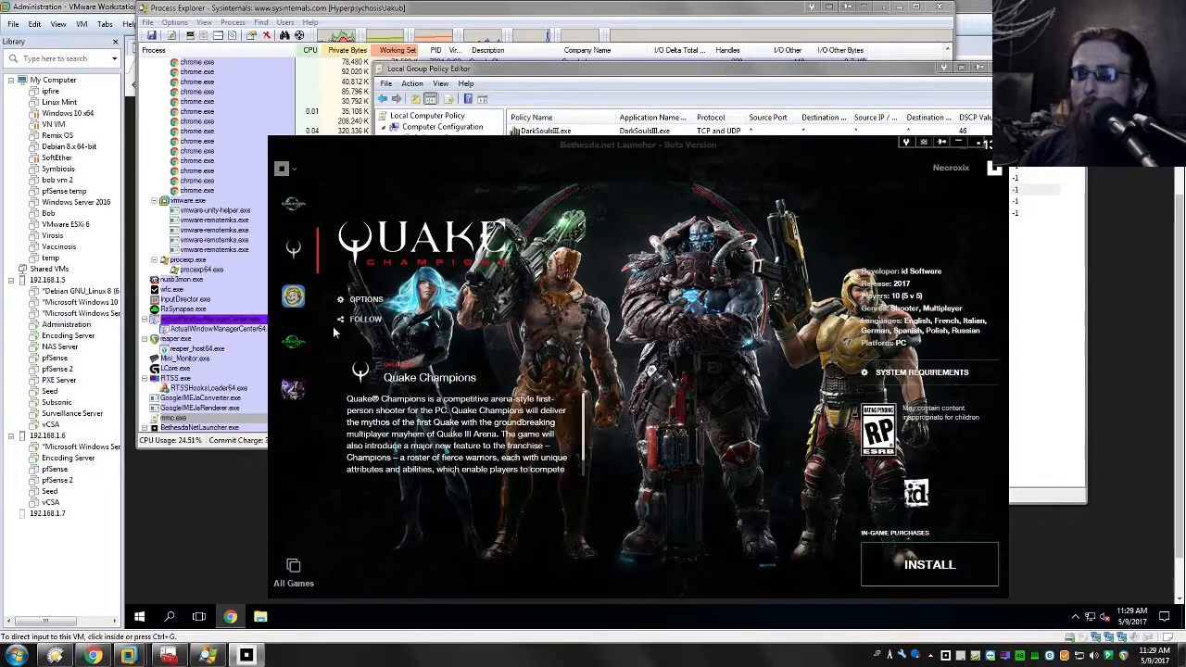
pyautogui.moveTo(615, 138); pyautogui.dragTo(600, 67)
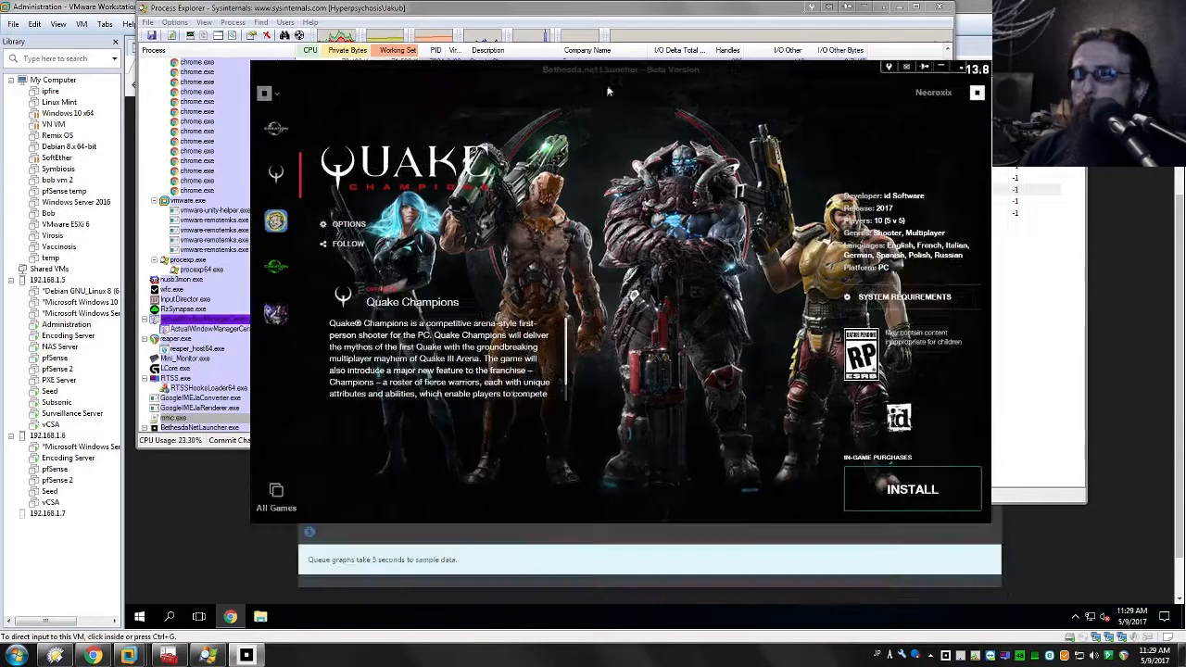
pyautogui.click(916, 488)
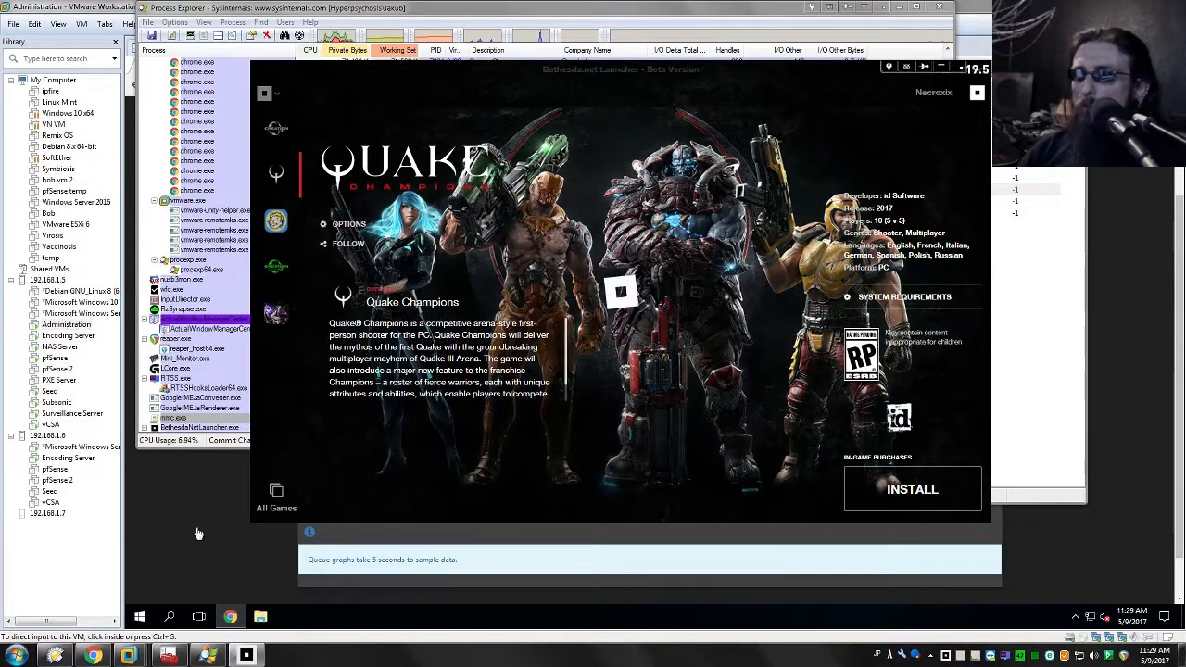
# Step: Check the pfSense queue status, return to the launcher and review the Steam and Epic Games Launcher QoS policies
pyautogui.click(224, 566)
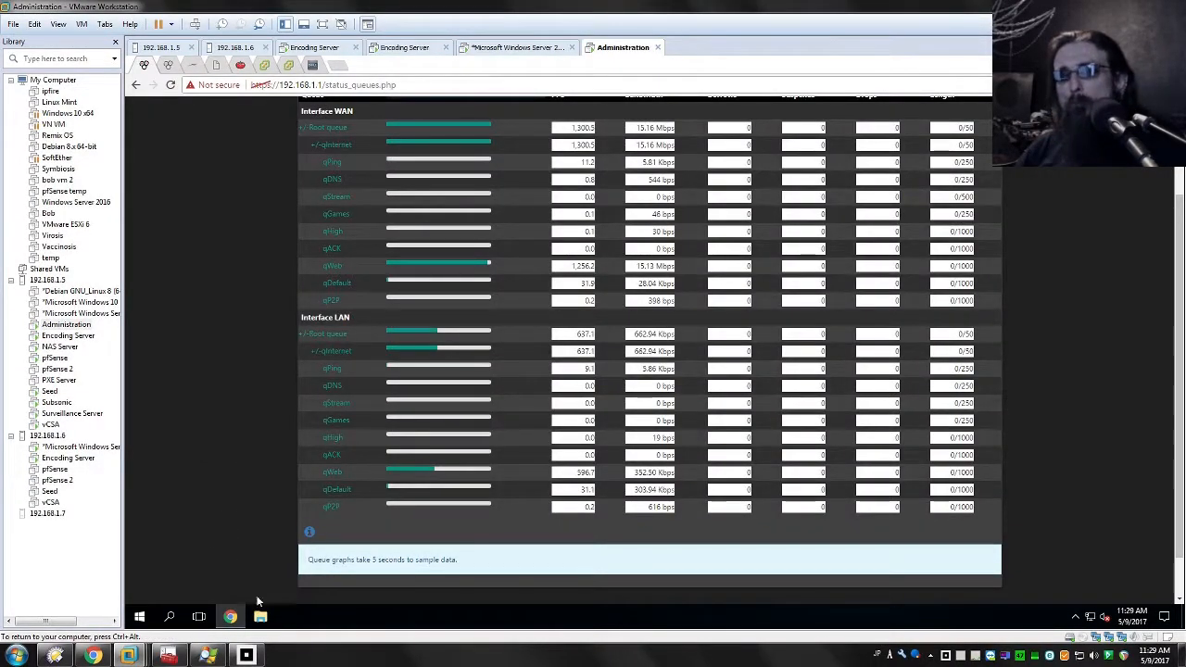
pyautogui.hotkey('alt', 'Tab')
pyautogui.moveTo(531, 81); pyautogui.dragTo(641, 132)
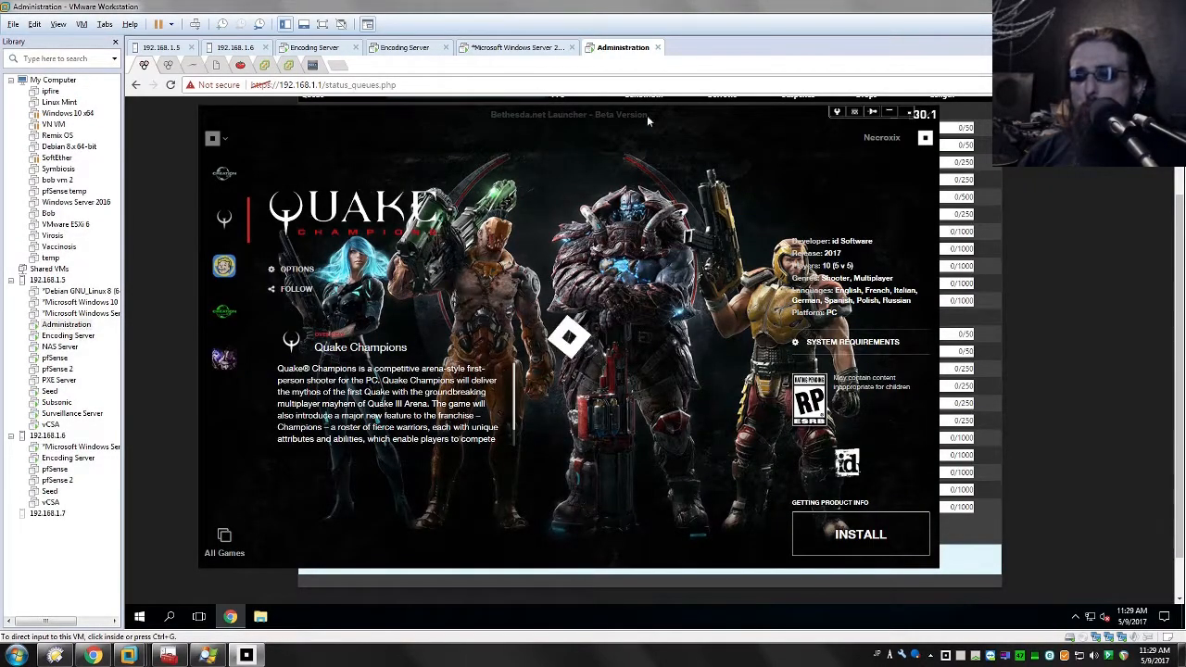
pyautogui.hotkey('alt', 'Tab')
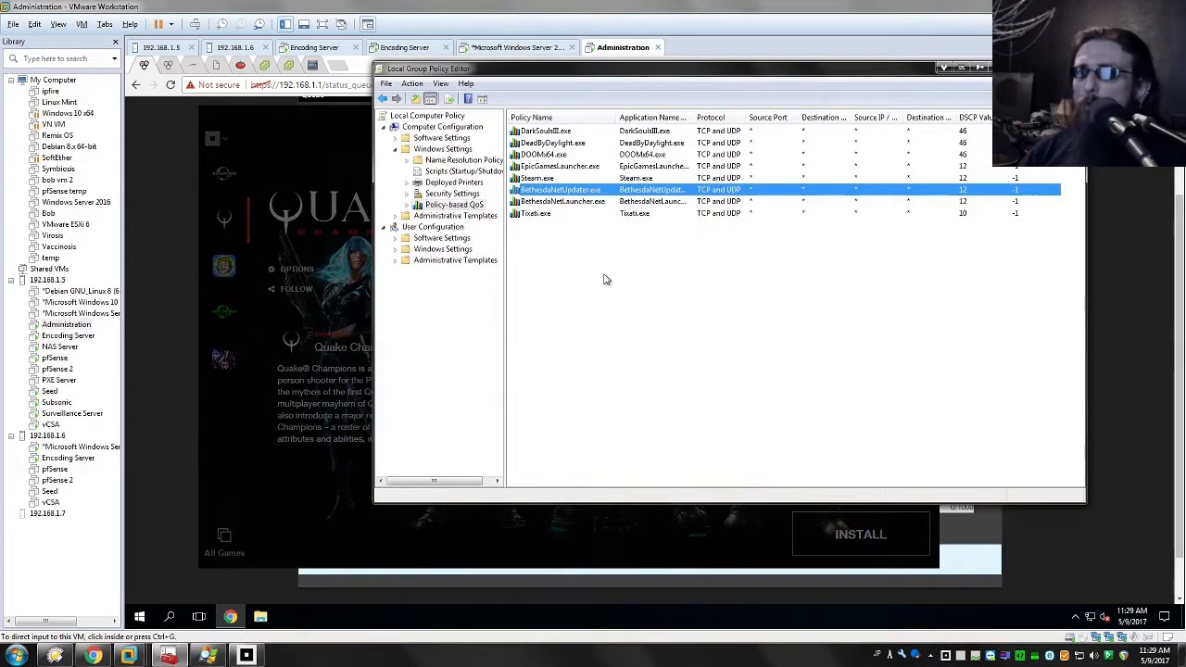
pyautogui.click(559, 178)
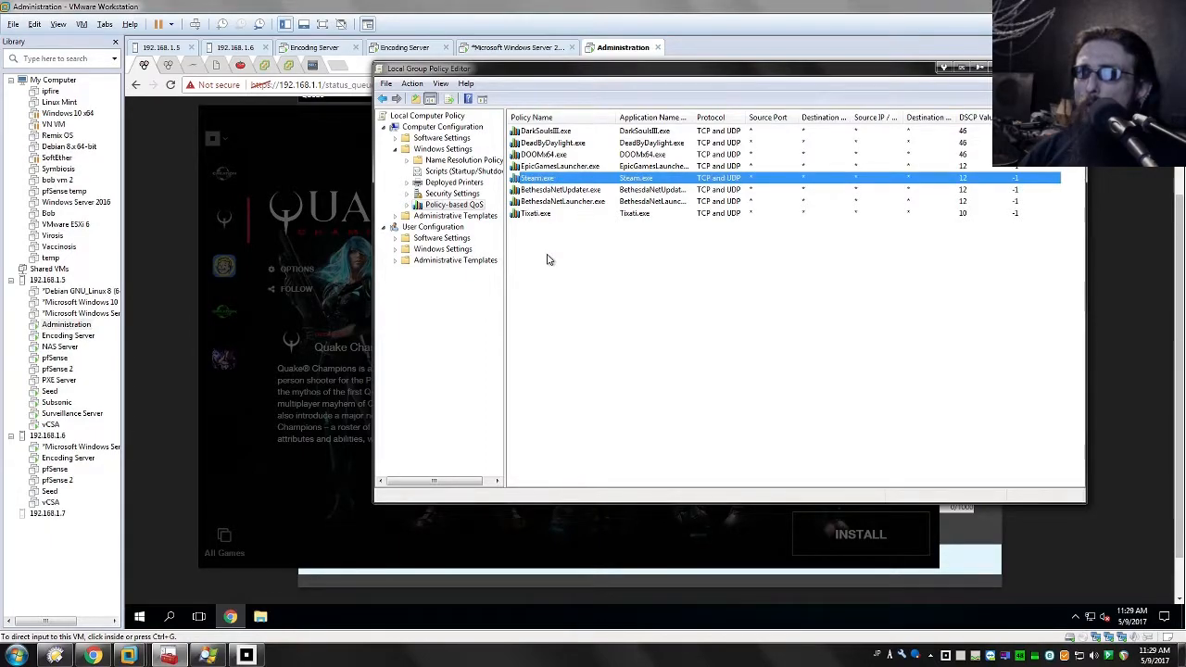
pyautogui.click(544, 167)
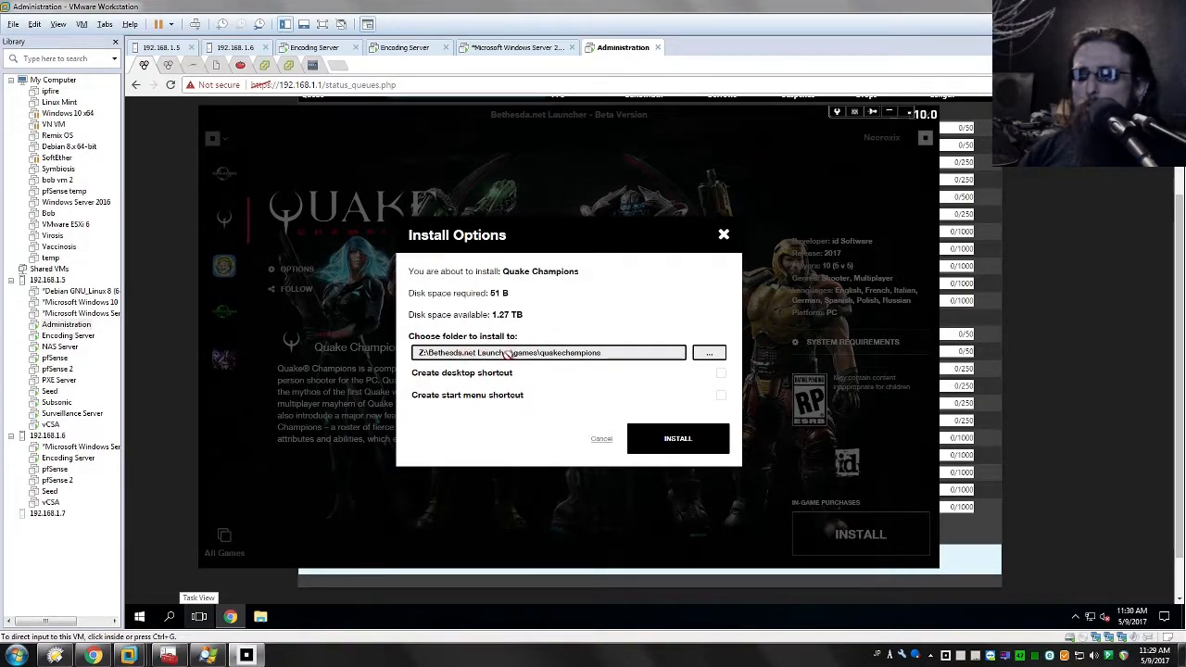
# Step: Install Quake Champions to Z:\Bethesda.net Launcher\games\quakechampions with desktop and start menu shortcuts
pyautogui.click(718, 355)
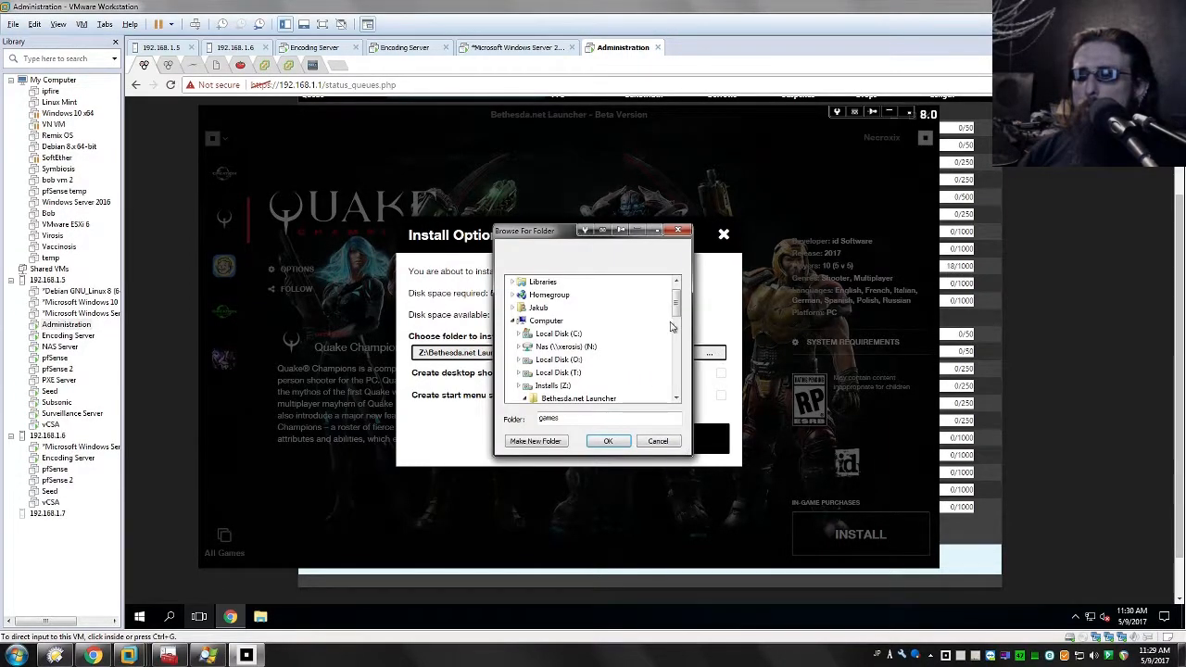
pyautogui.click(658, 442)
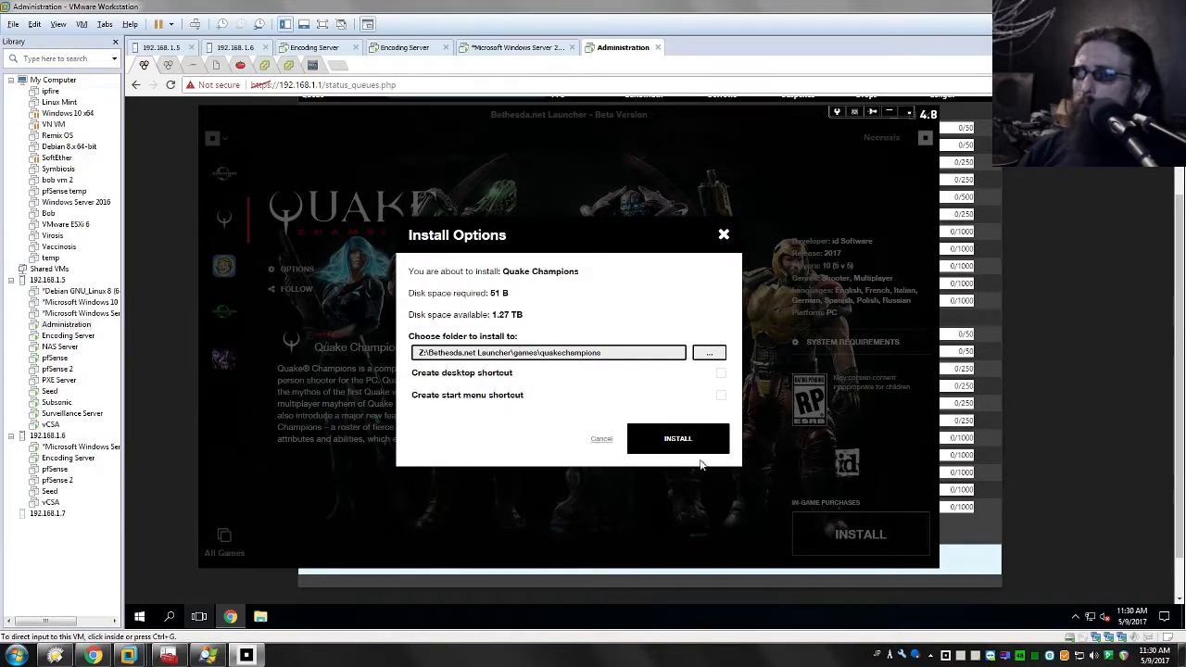
pyautogui.click(722, 374)
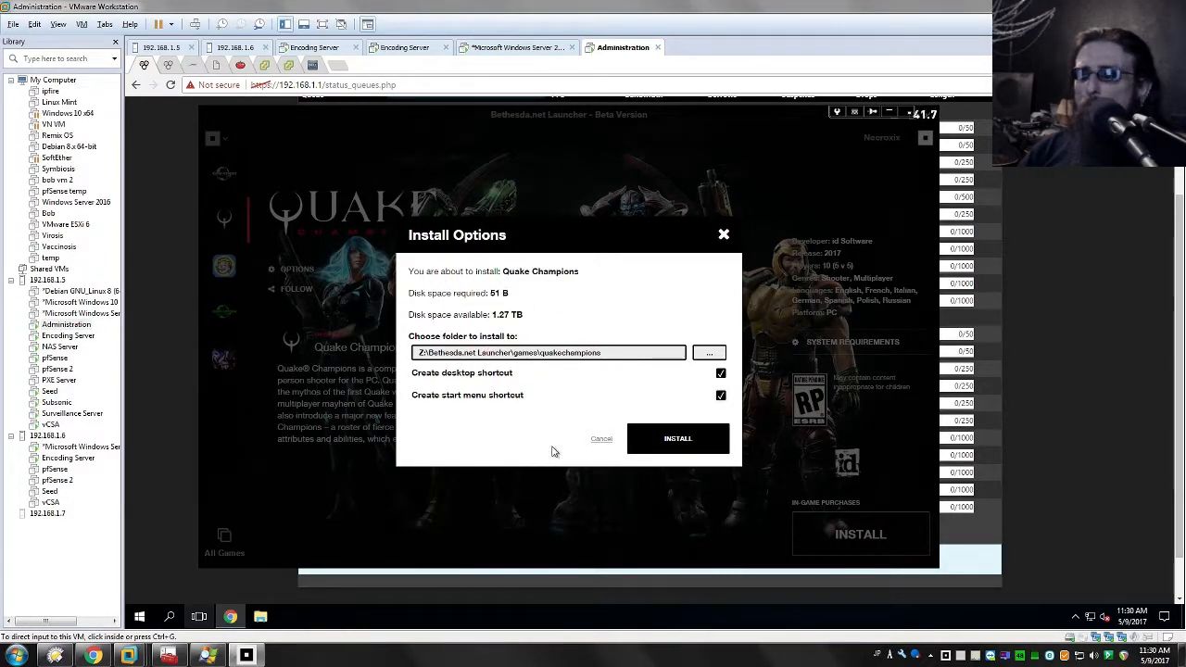
pyautogui.click(704, 445)
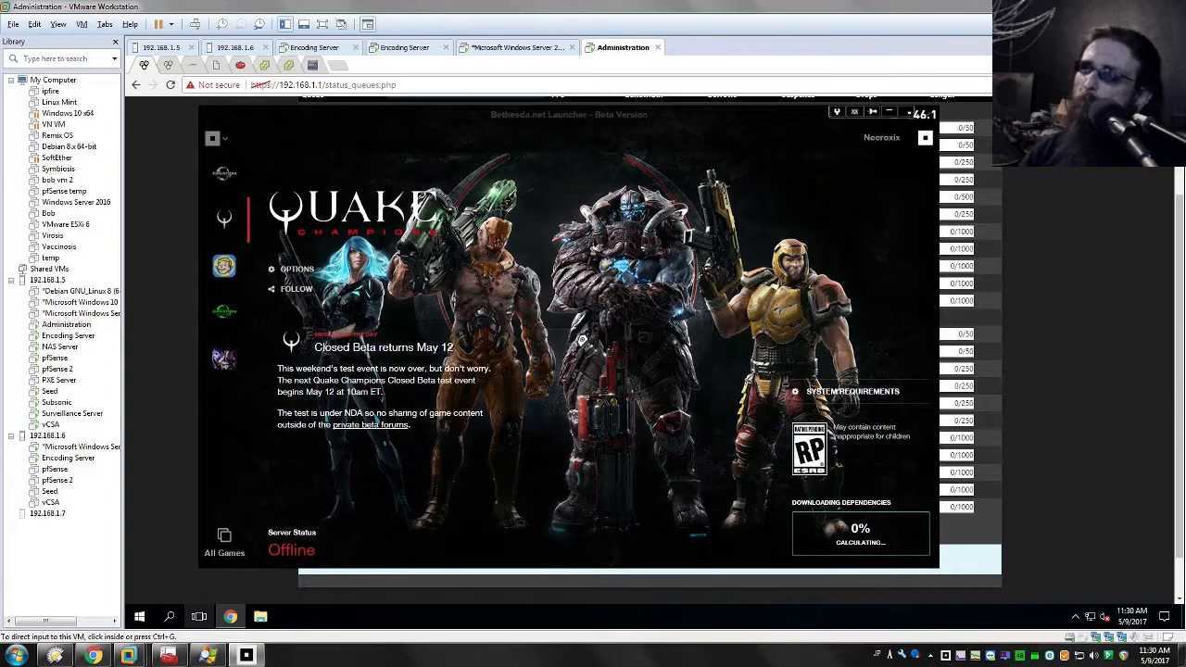
# Step: Reposition the launcher window and open RivaTuner Statistics Server beside it
pyautogui.moveTo(672, 112); pyautogui.dragTo(575, 93)
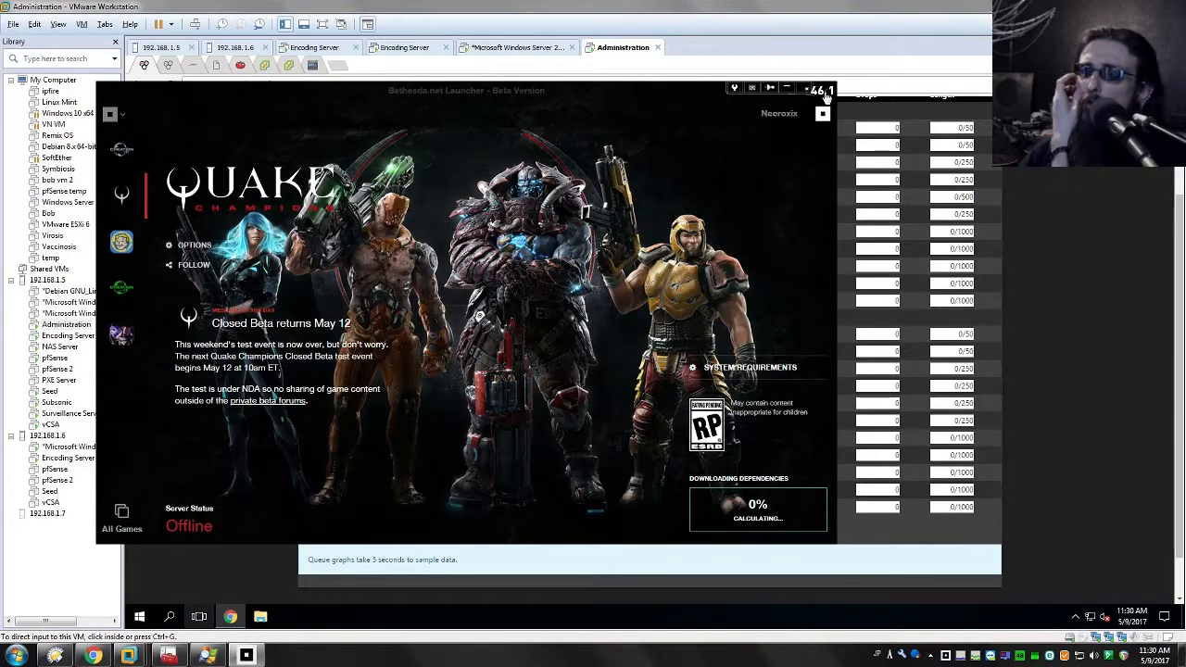
pyautogui.moveTo(543, 86); pyautogui.dragTo(672, 77)
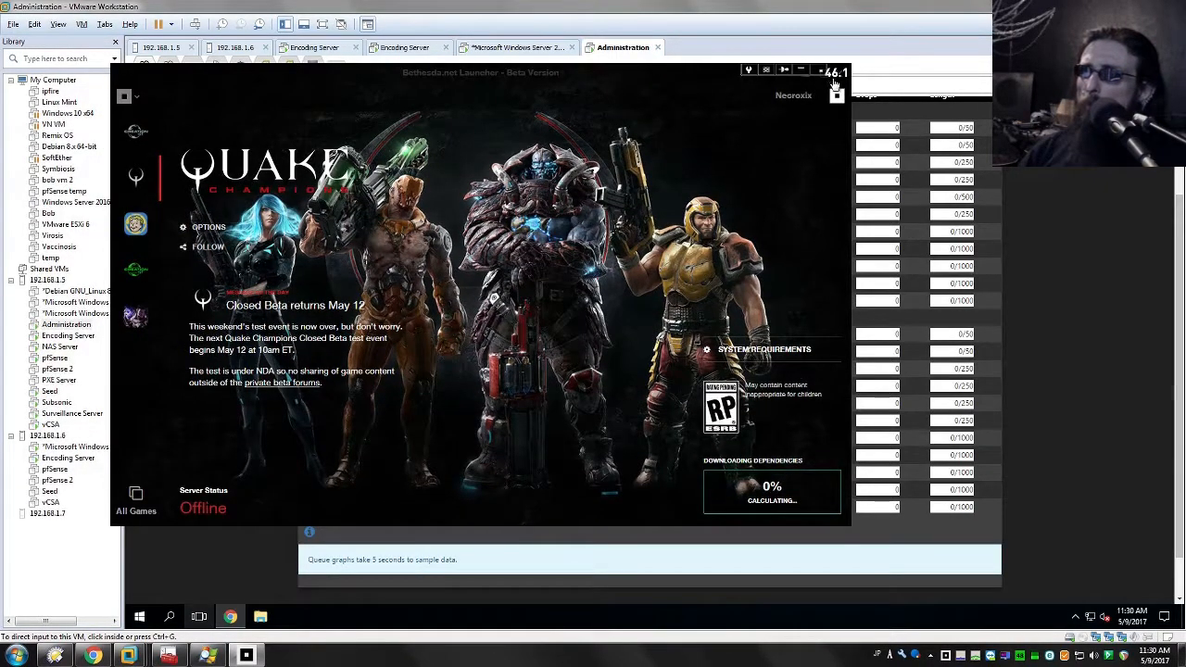
pyautogui.click(1002, 656)
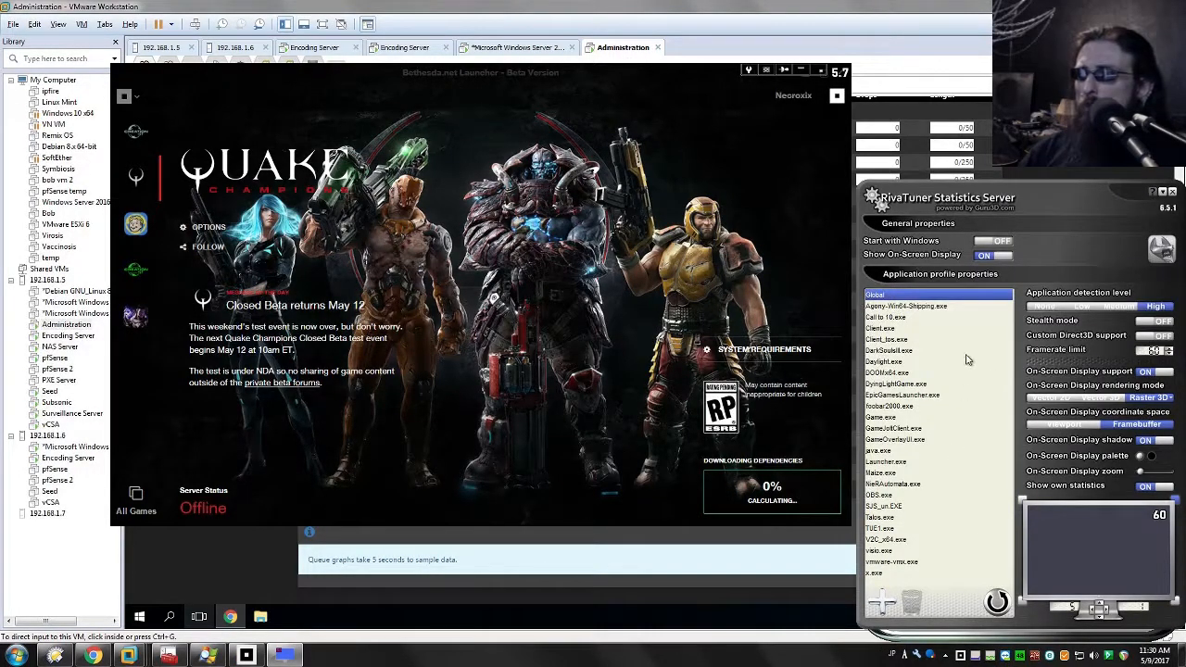
pyautogui.click(882, 596)
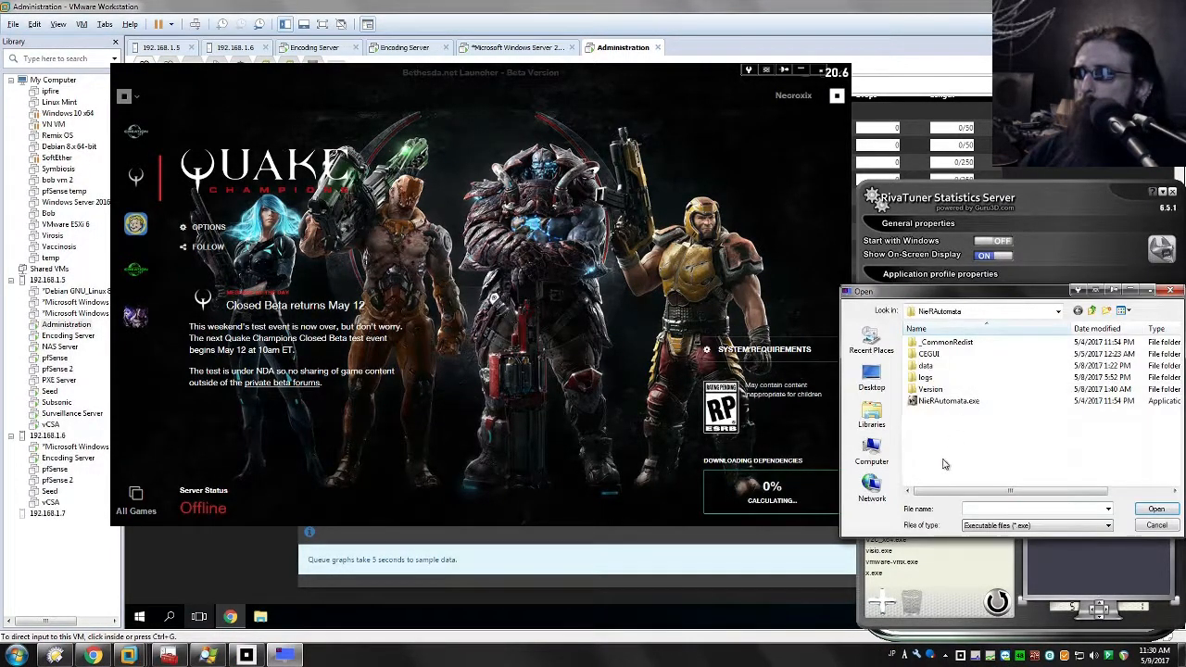
pyautogui.click(1157, 526)
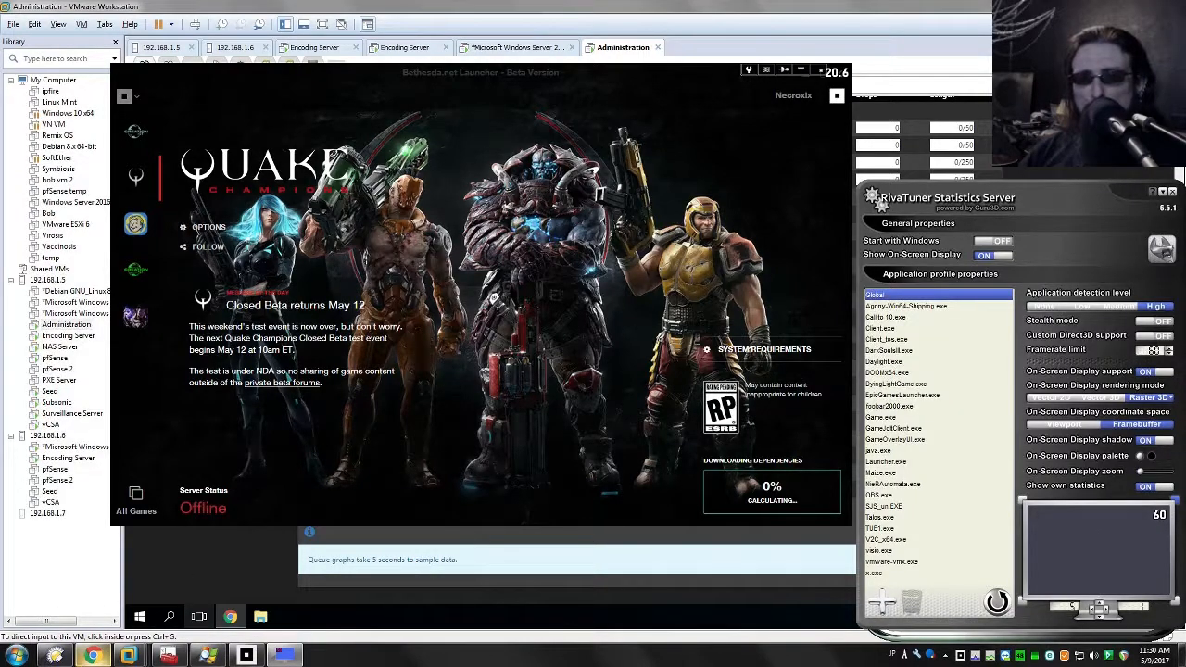
# Step: Switch to Process Explorer and copy the executable path from the BethesdaNetLauncher.exe process properties
pyautogui.moveTo(201, 660)
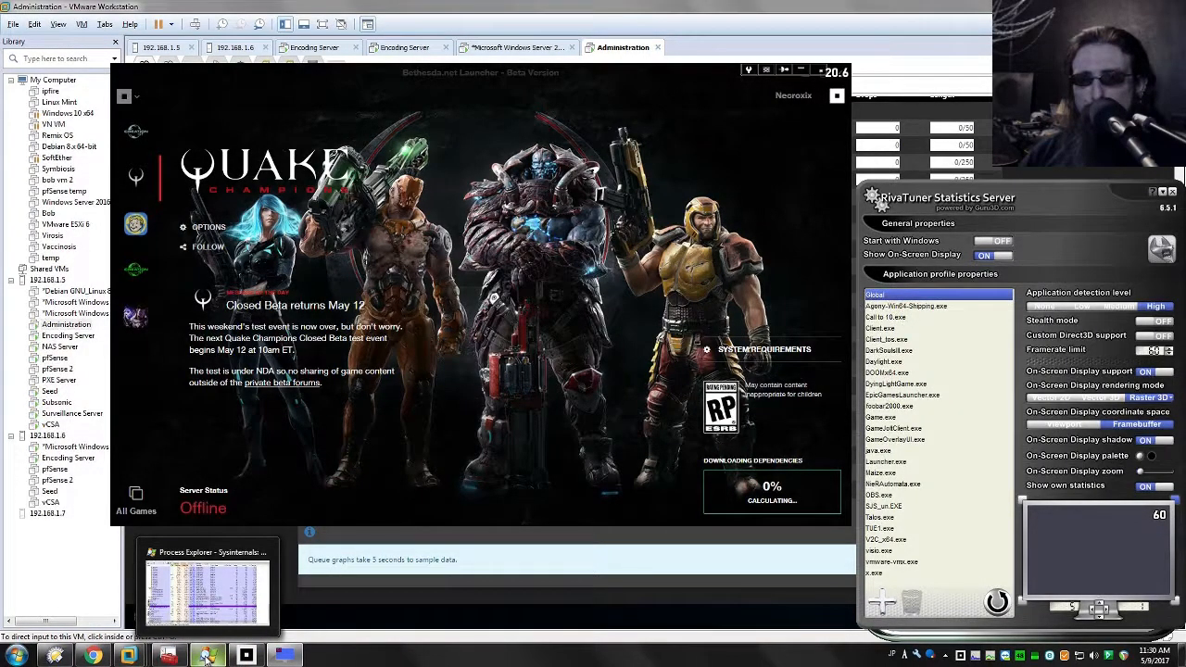
pyautogui.click(205, 660)
pyautogui.moveTo(299, 35); pyautogui.dragTo(257, 126)
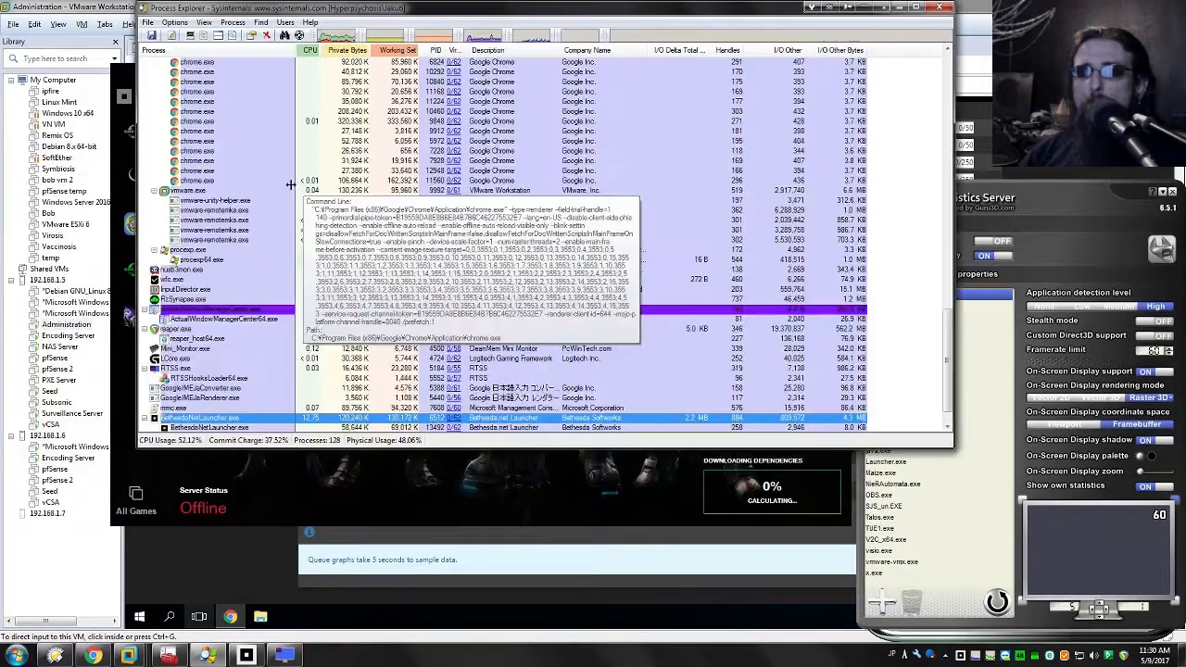
pyautogui.doubleClick(209, 419)
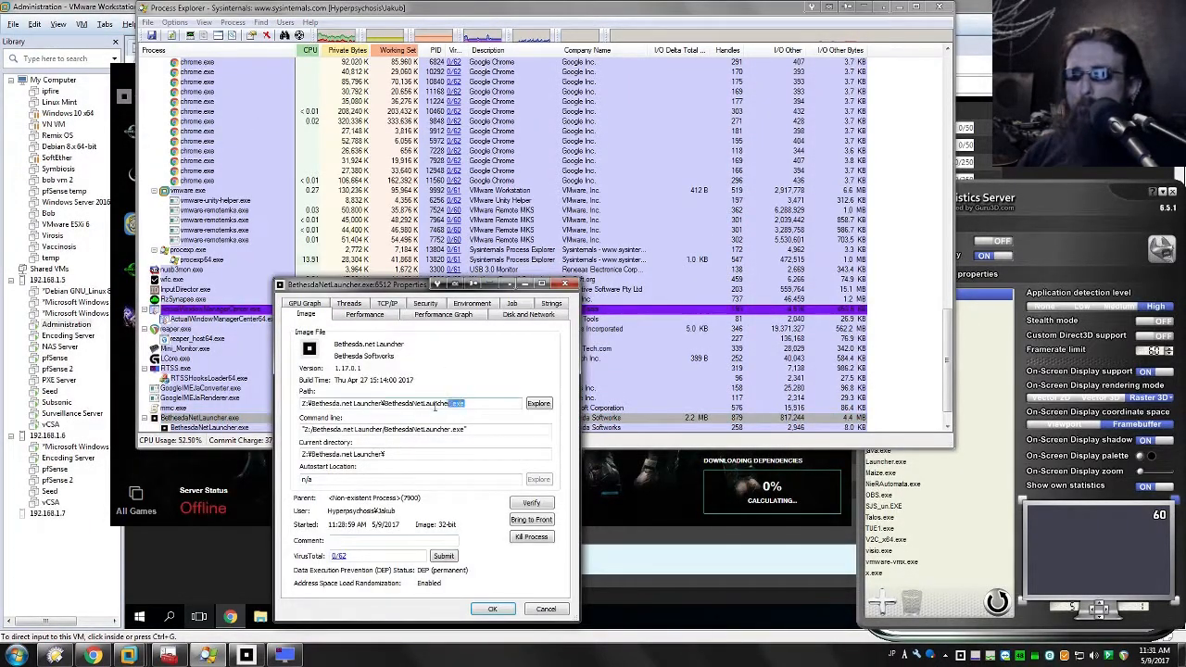
pyautogui.moveTo(443, 408); pyautogui.dragTo(180, 390)
pyautogui.hotkey('ctrl', 'c')
# Step: Add a RivaTuner application profile for BethesdaNetLauncher.exe, adjust its application detection level and put RivaTuner away
pyautogui.click(884, 604)
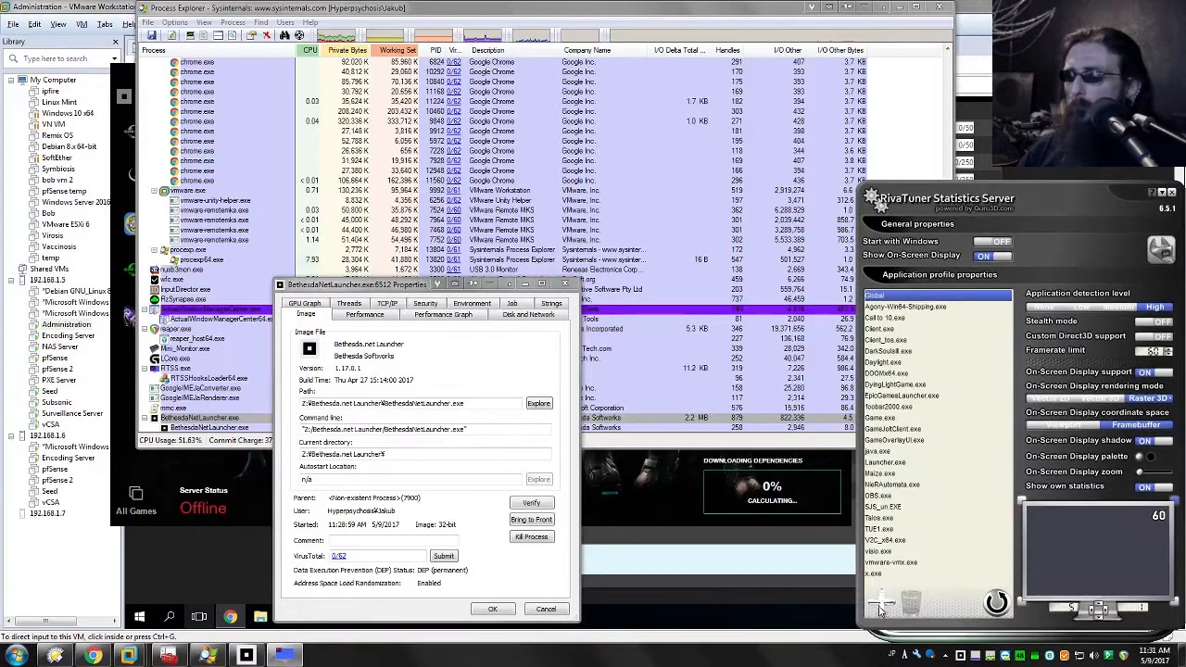
pyautogui.hotkey('ctrl', 'v')
pyautogui.press('Return')
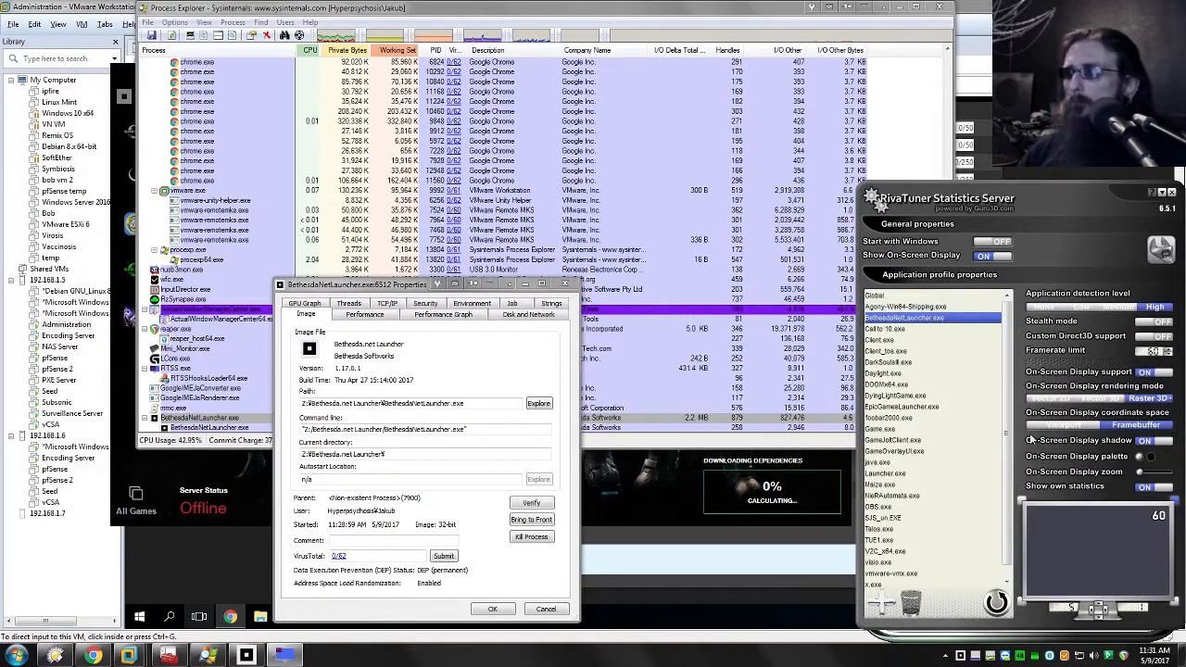
pyautogui.click(1038, 307)
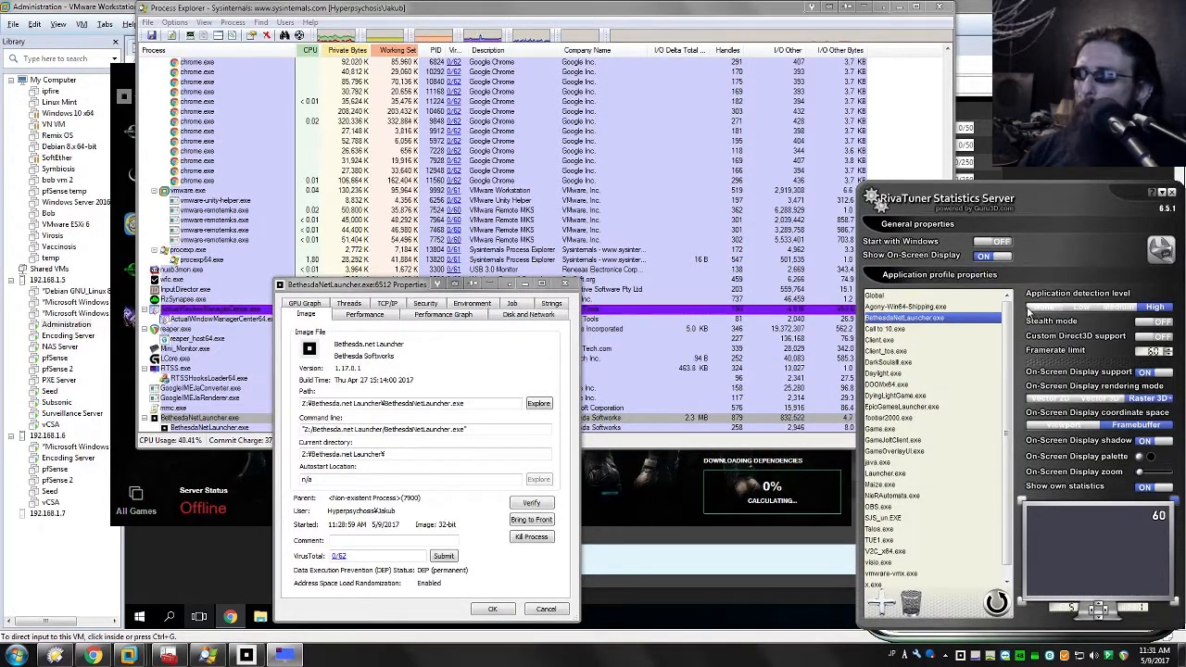
pyautogui.click(1165, 193)
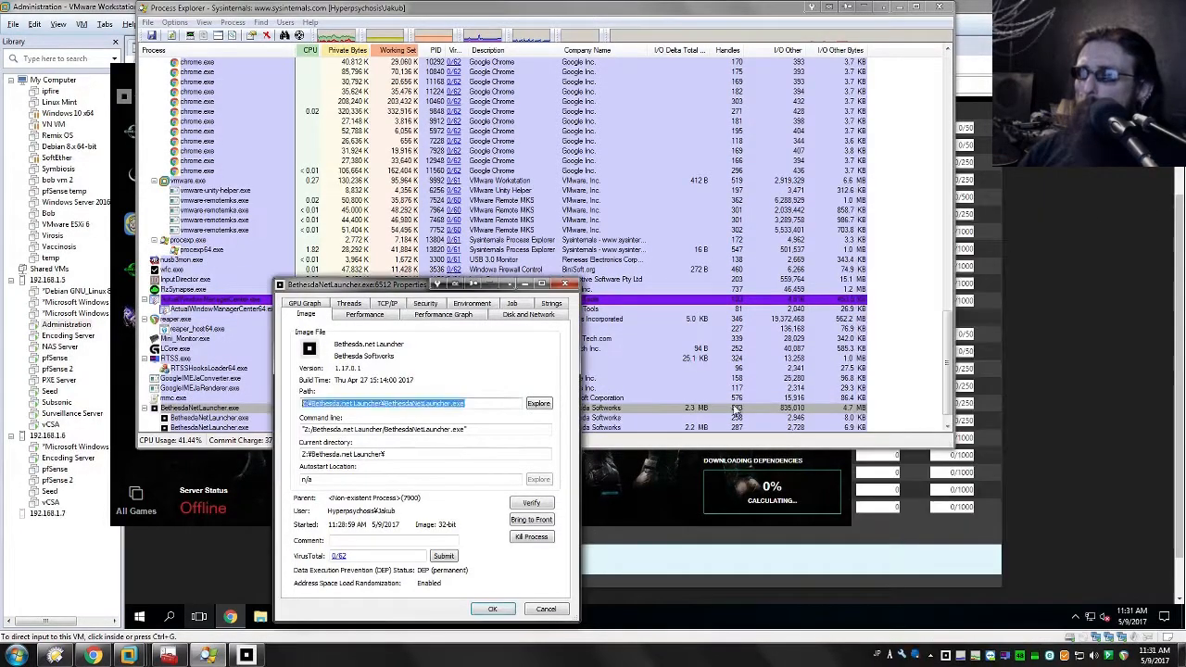
# Step: Close the process properties, bring the Bethesda.net Launcher forward and reposition its window
pyautogui.click(483, 609)
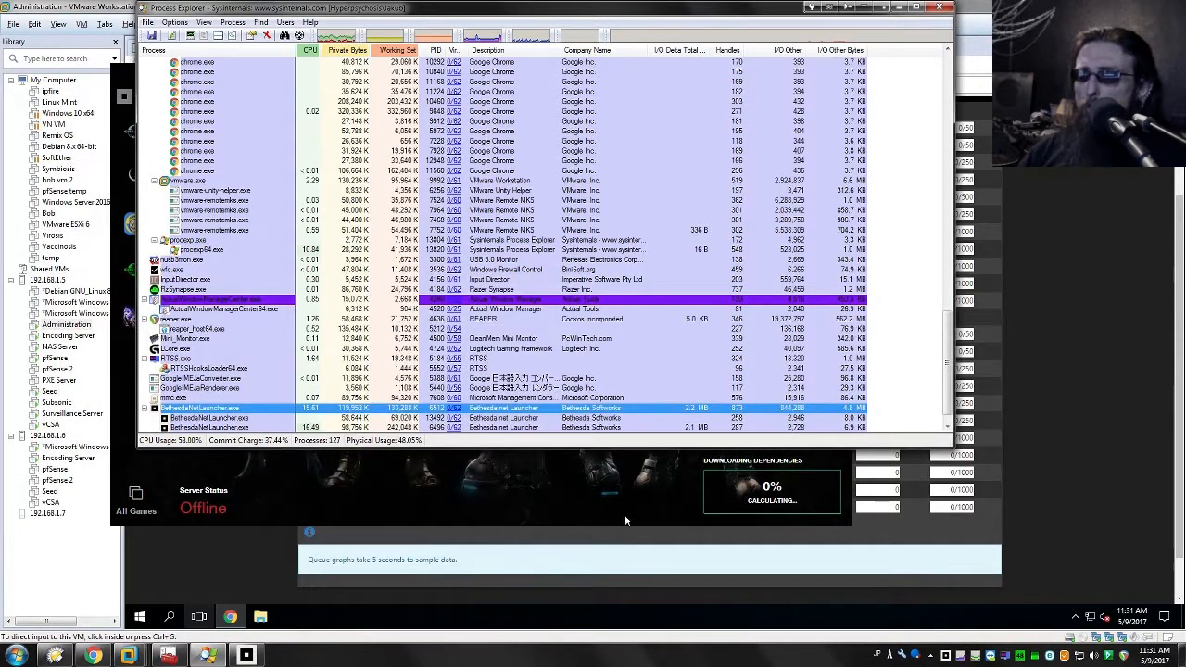
pyautogui.click(625, 514)
pyautogui.moveTo(759, 65); pyautogui.dragTo(725, 146)
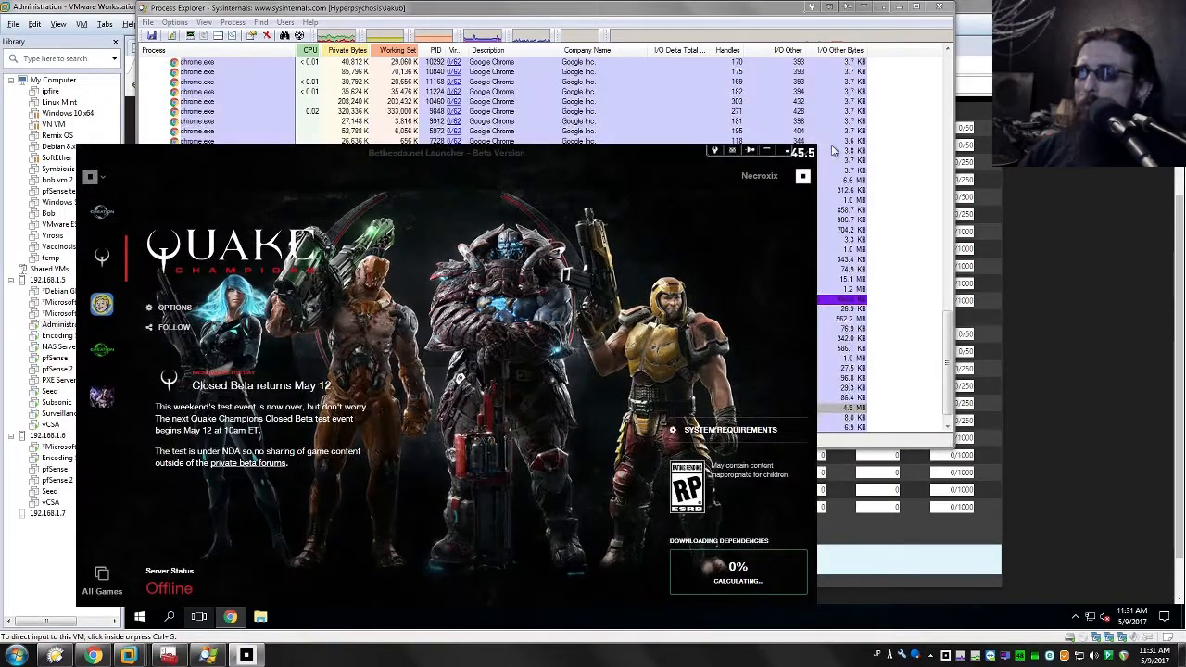
pyautogui.moveTo(1007, 654); pyautogui.dragTo(996, 177)
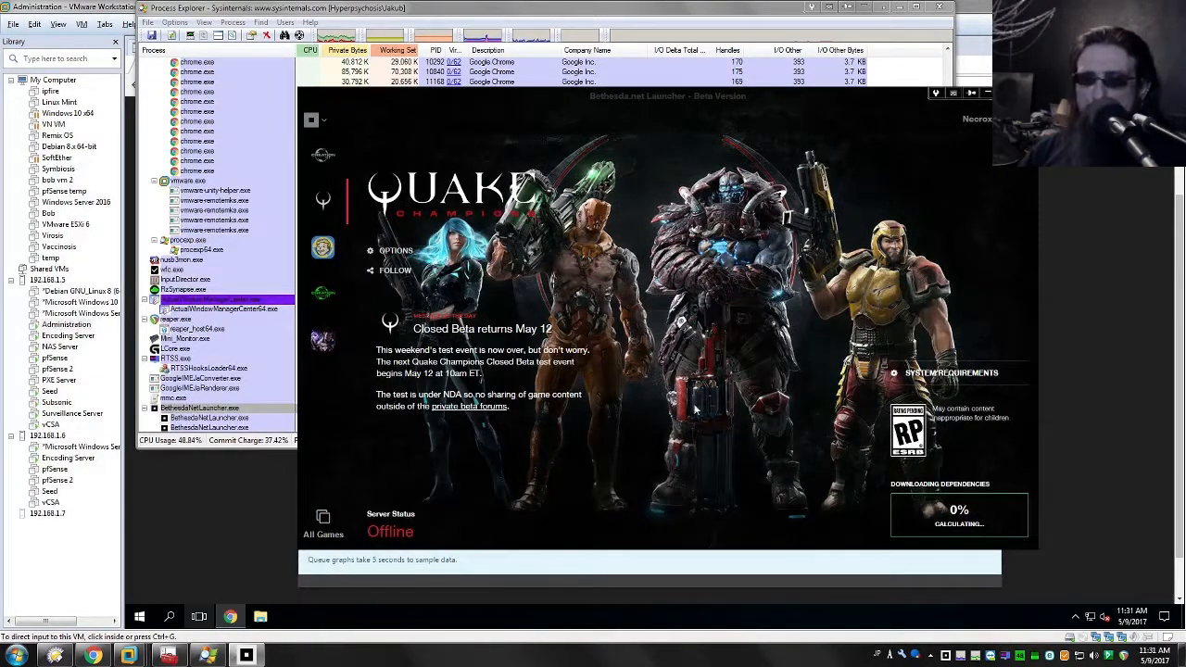
# Step: Examine the WAN and LAN traffic in the pfSense queues and compare it with the QoS policies in the Local Group Policy Editor
pyautogui.moveTo(129, 657)
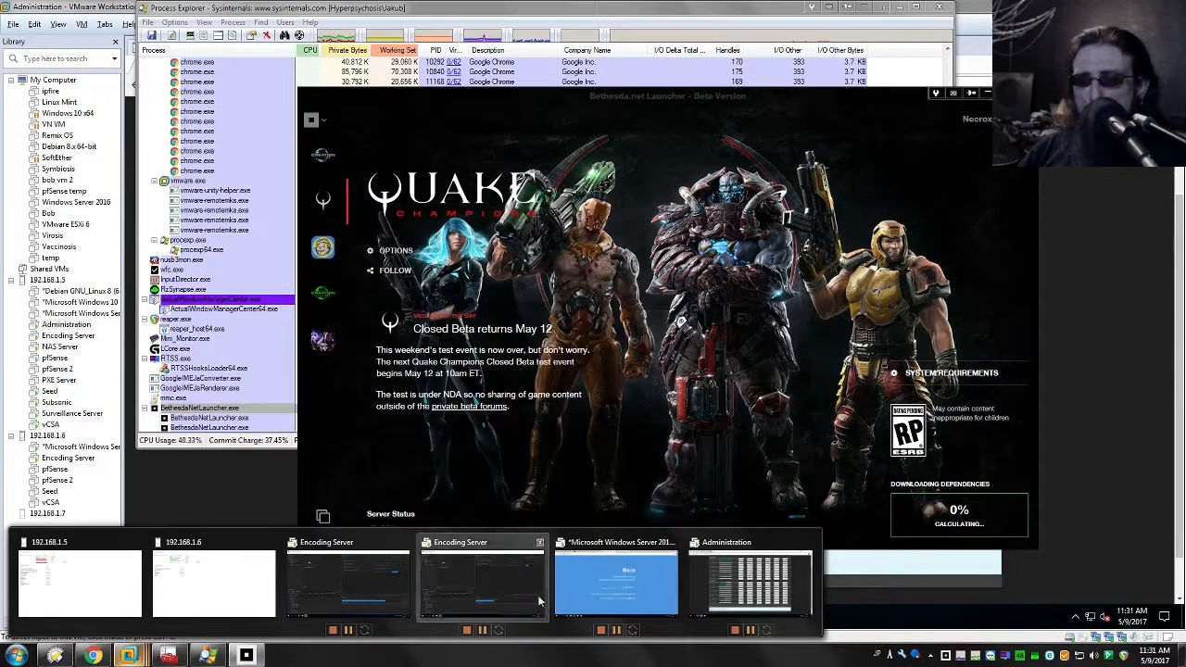
pyautogui.click(751, 584)
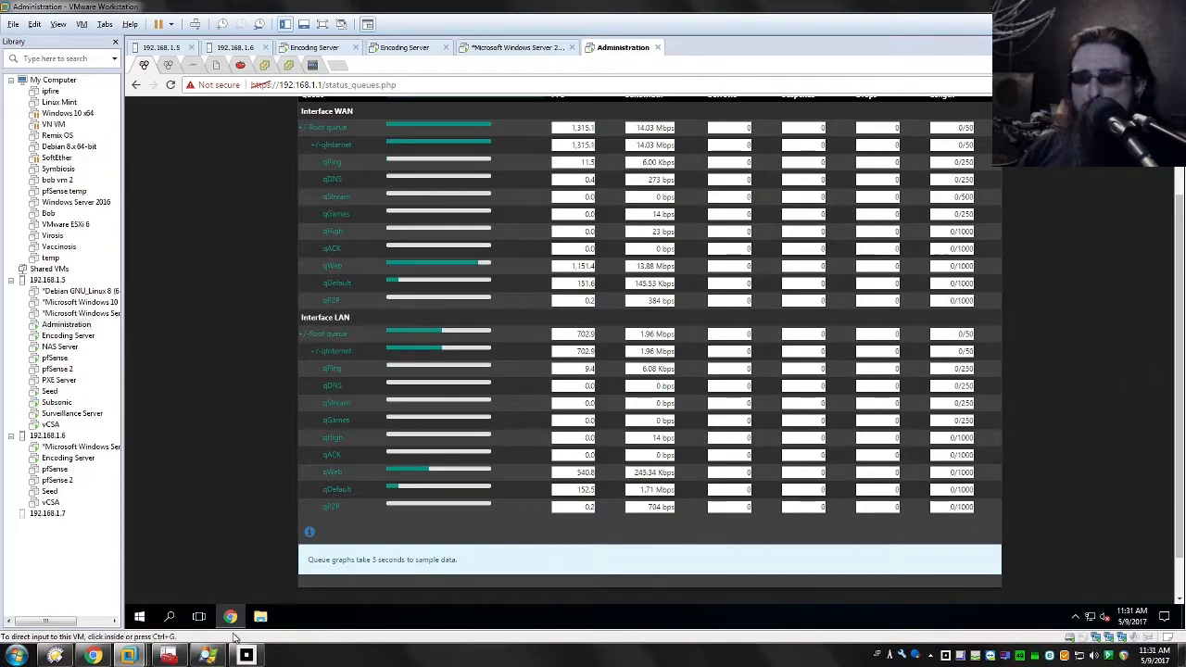
pyautogui.moveTo(198, 656)
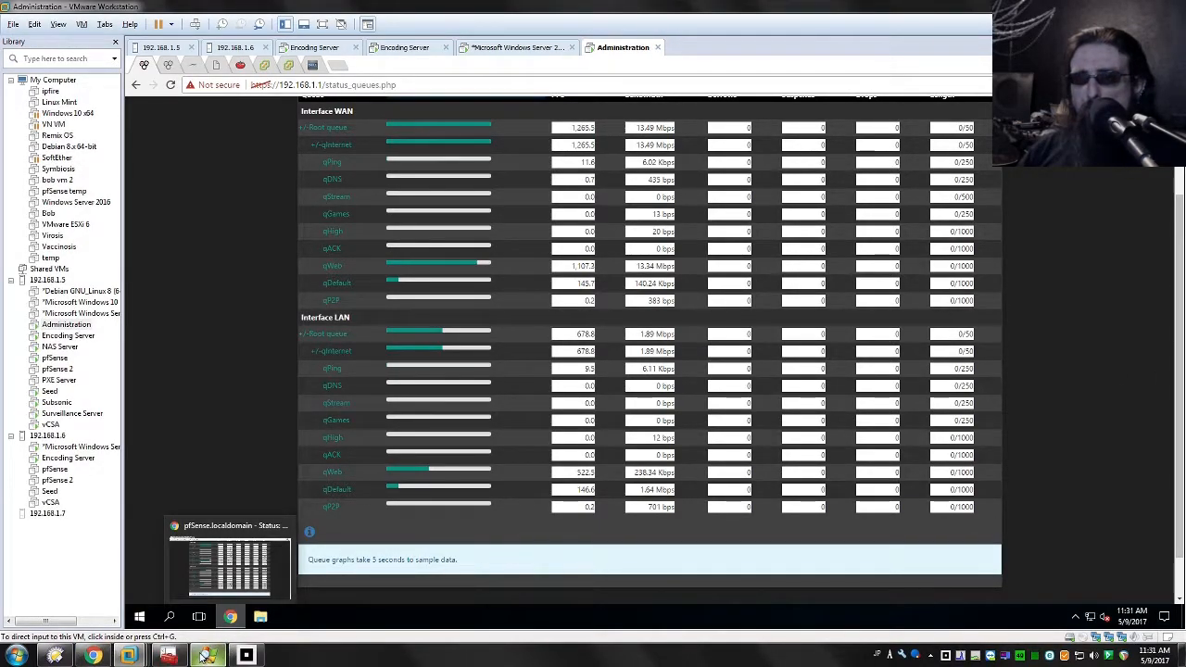
pyautogui.click(168, 656)
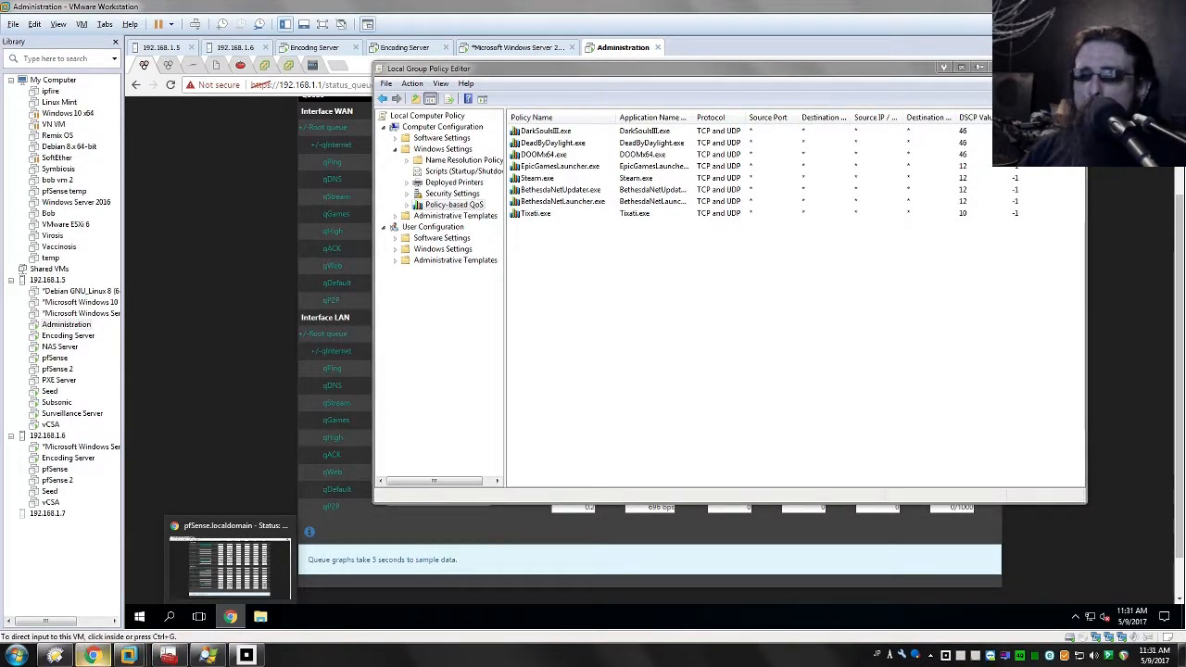
pyautogui.rightClick(615, 281)
pyautogui.click(586, 276)
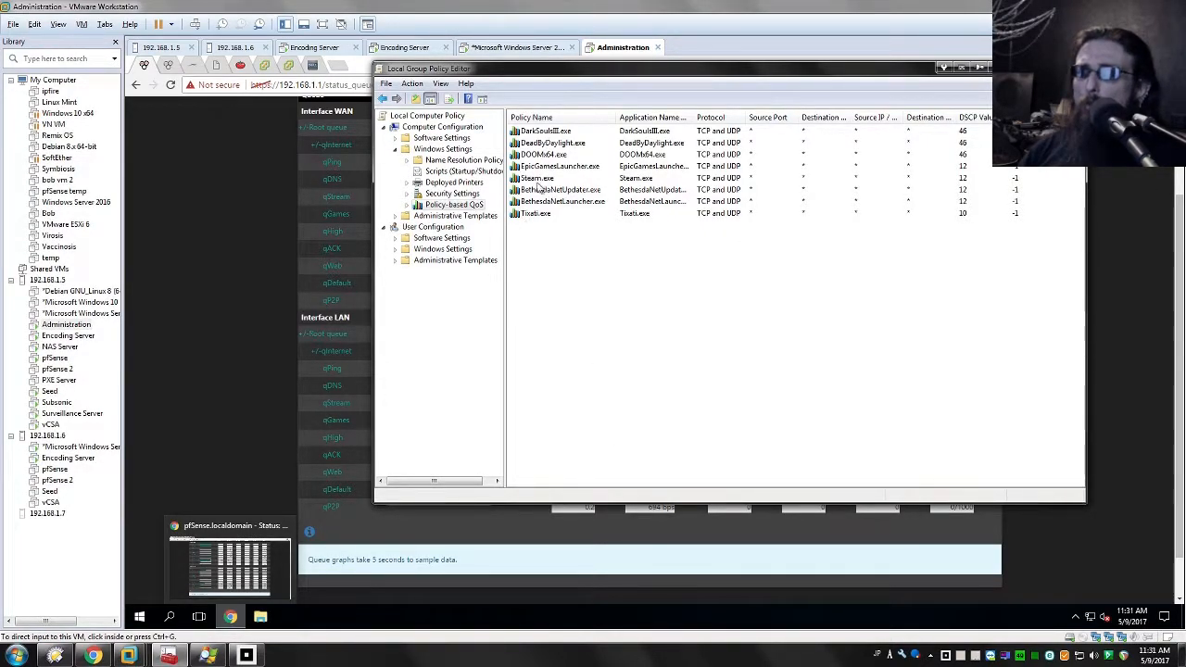
pyautogui.click(543, 155)
pyautogui.click(654, 281)
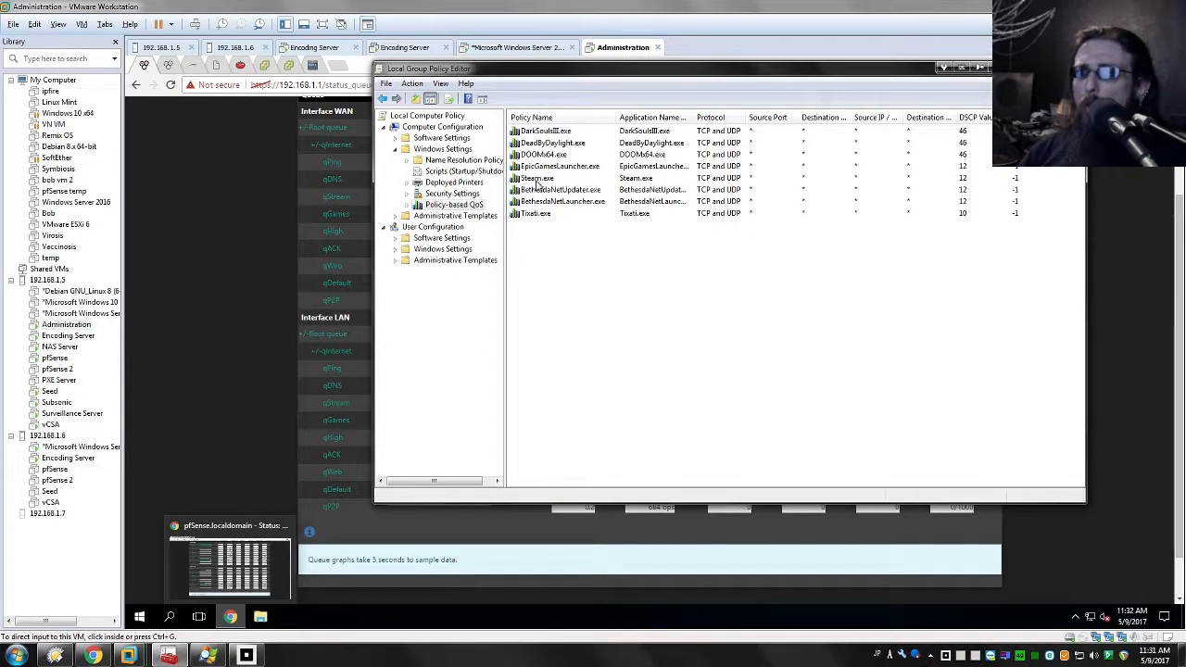
# Step: Review the DSCP values of the Policy-based QoS entries, from the game executables down to the launchers
pyautogui.rightClick(652, 286)
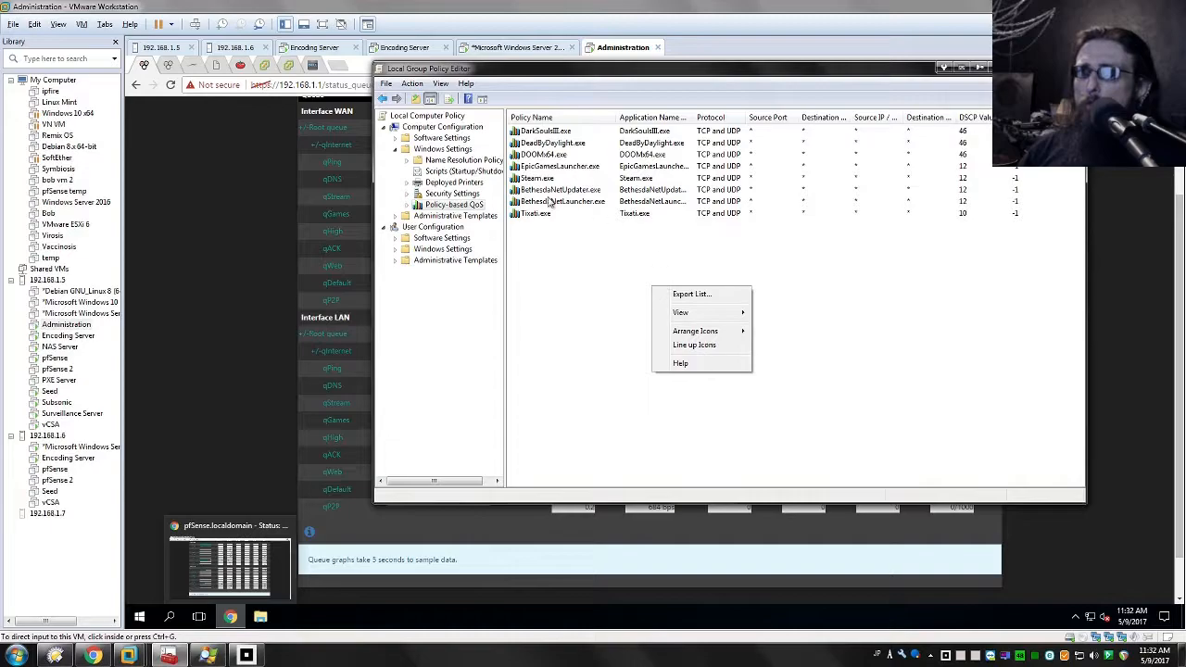
pyautogui.click(568, 154)
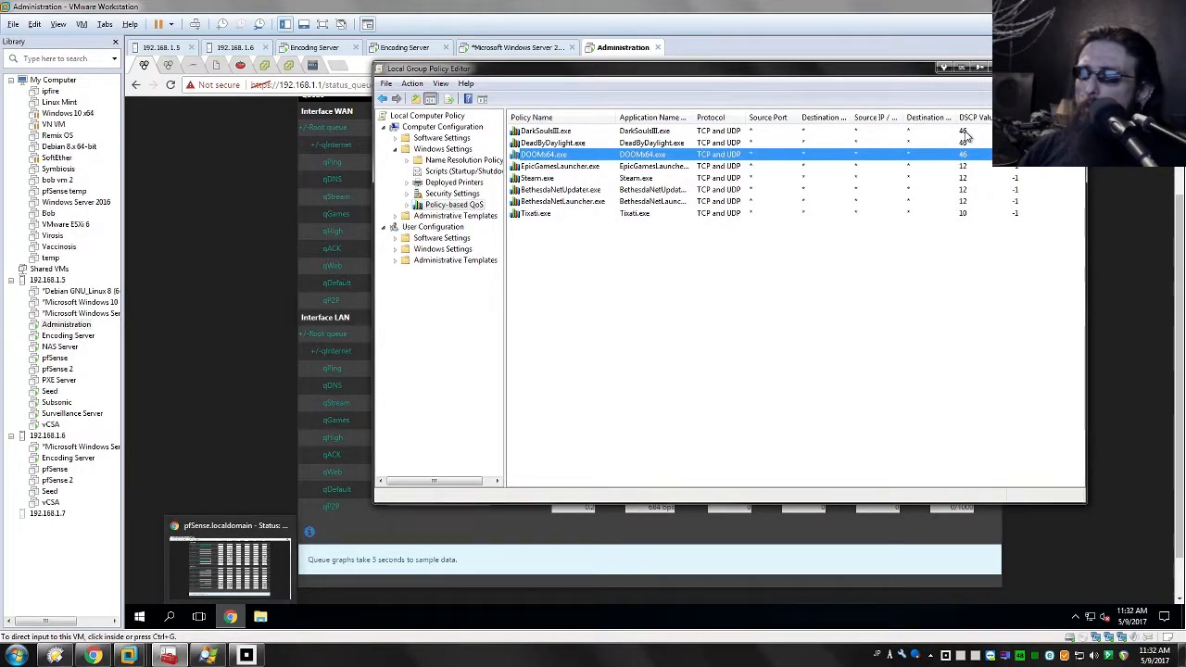
pyautogui.click(964, 135)
pyautogui.click(971, 289)
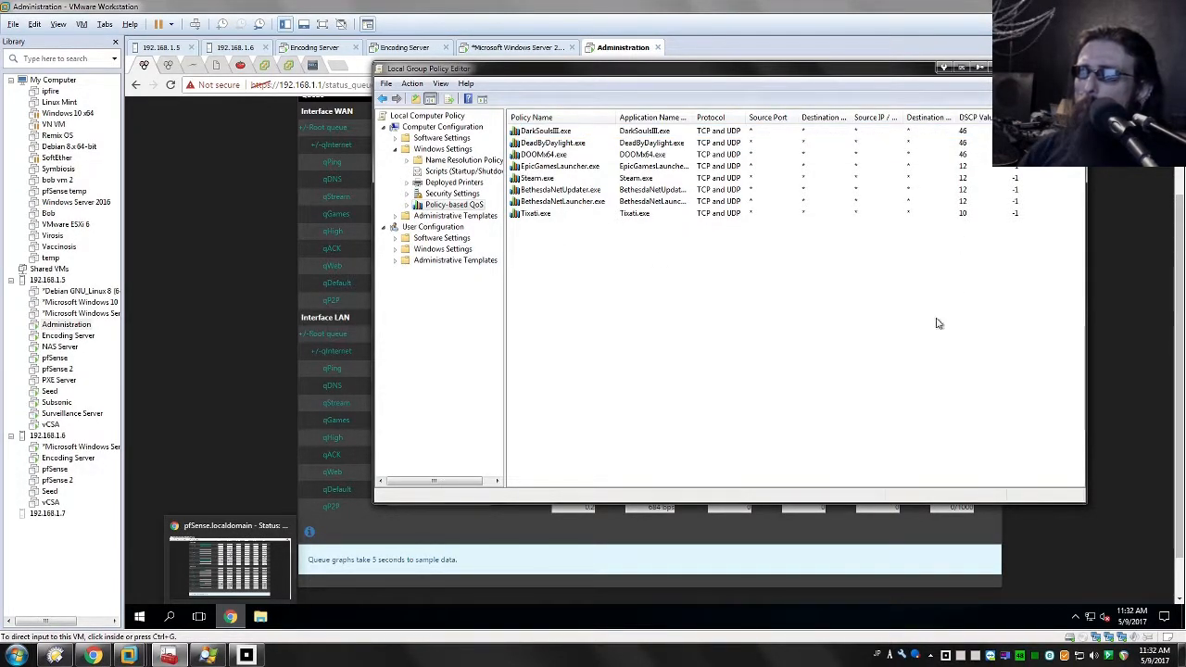
# Step: Return to the pfSense queue status page and examine the WAN and LAN queue traffic
pyautogui.click(216, 423)
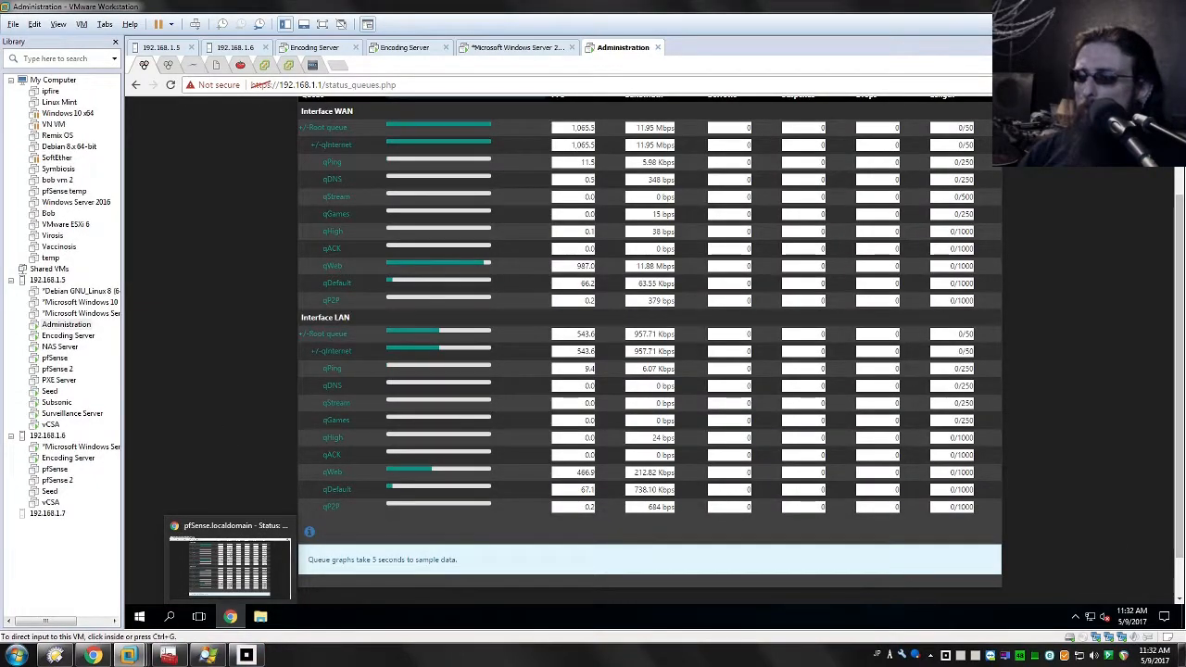
pyautogui.moveTo(1062, 564); pyautogui.dragTo(1087, 499)
pyautogui.scroll(-1, 1087, 499)
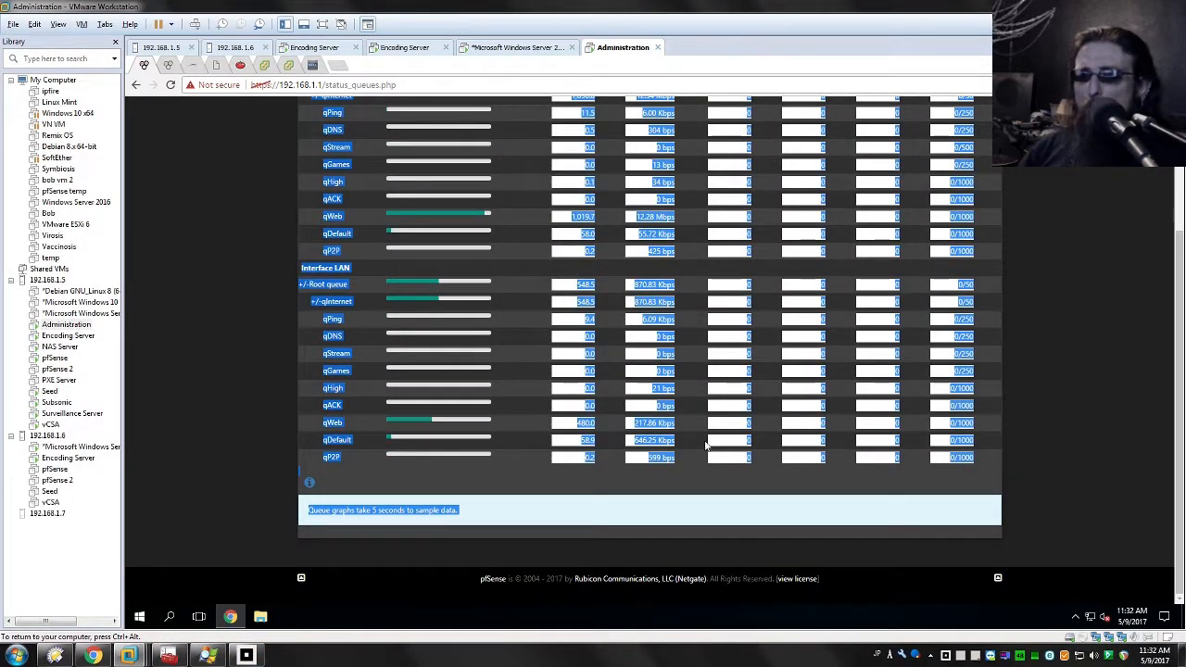
pyautogui.click(183, 337)
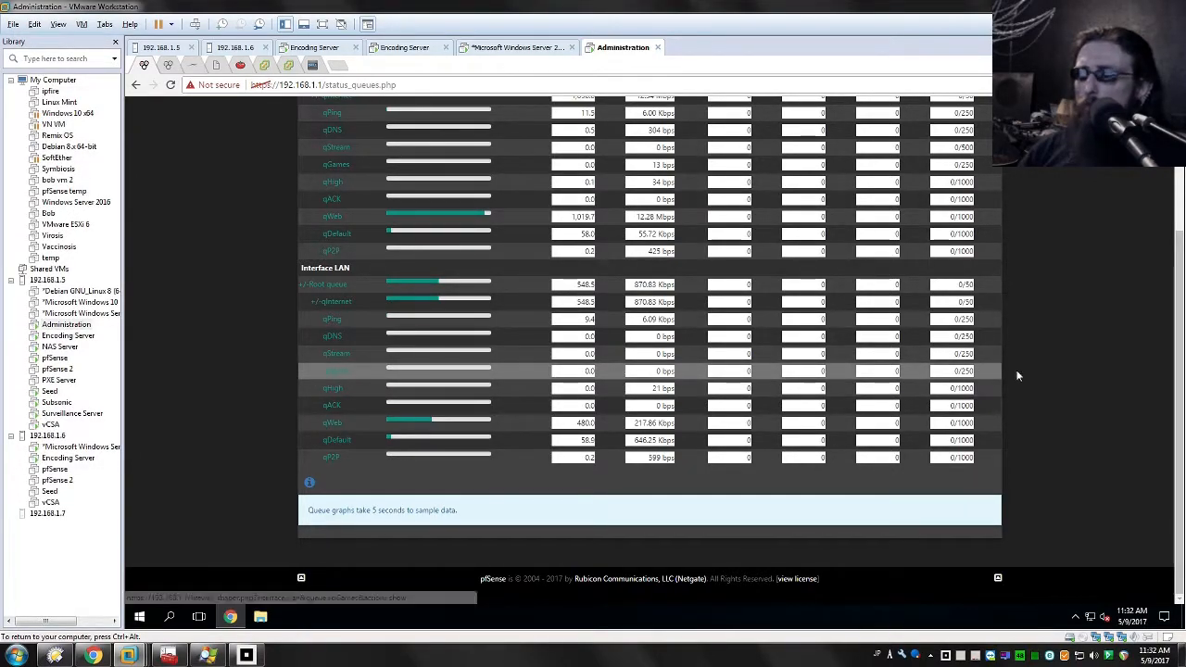
pyautogui.scroll(2, 1038, 445)
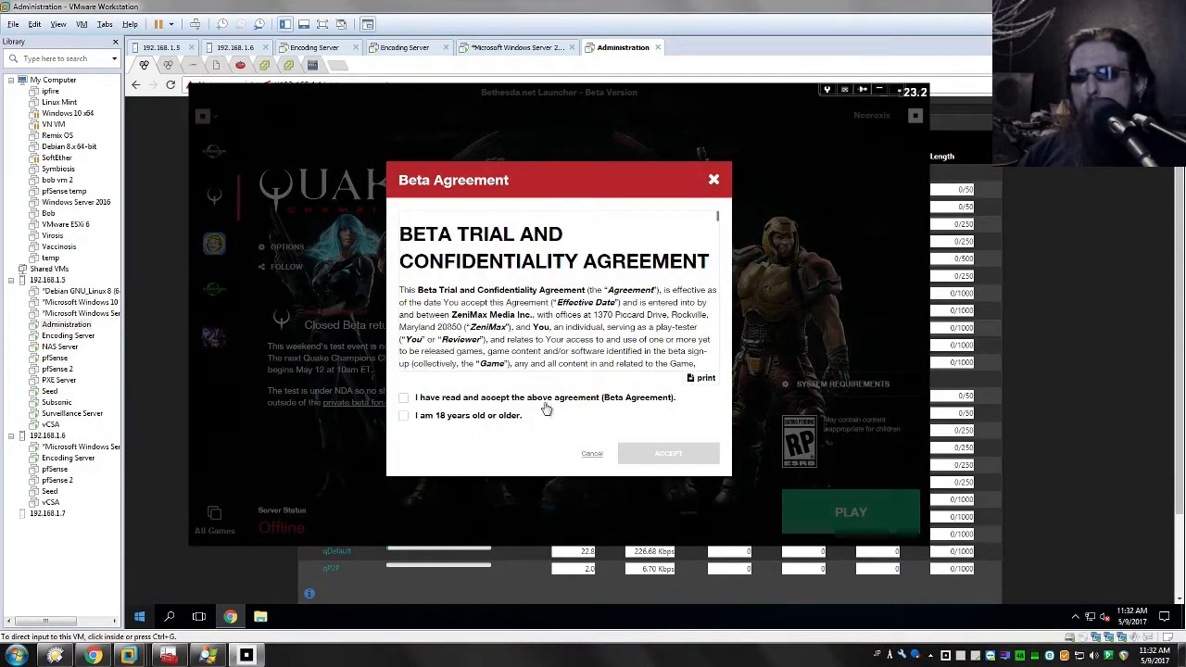
# Step: Read through the Quake Champions beta agreement and resume the paused game download in the Bethesda.net Launcher
pyautogui.scroll(-10, 489, 326)
pyautogui.scroll(-5, 500, 369)
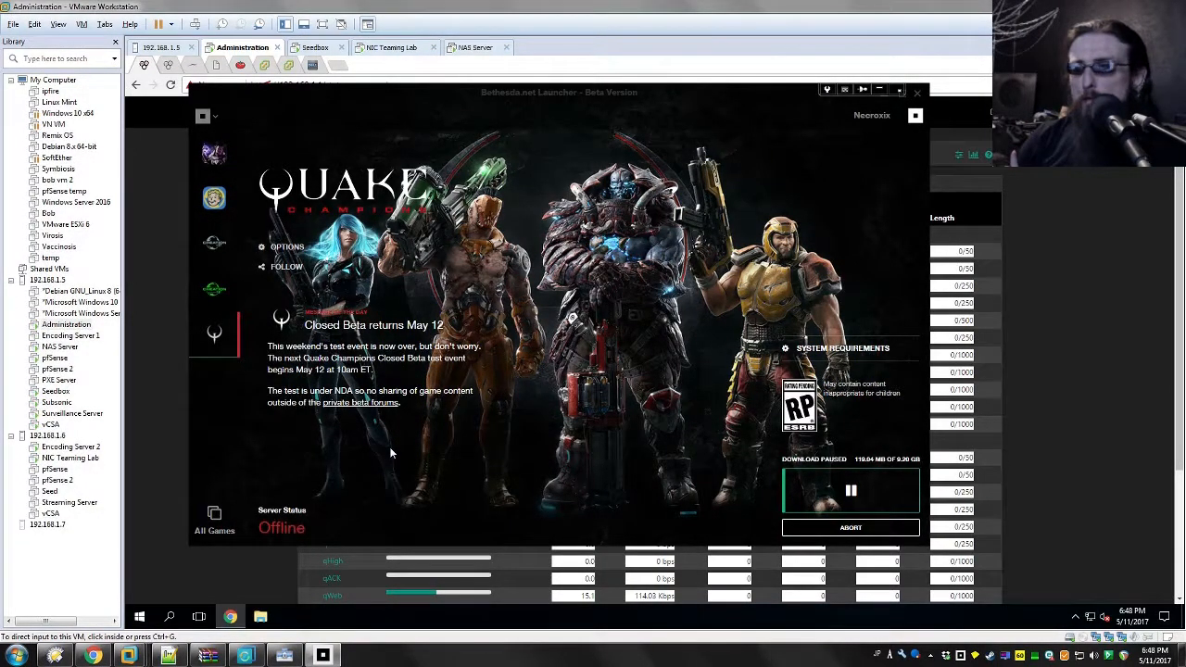
pyautogui.click(847, 494)
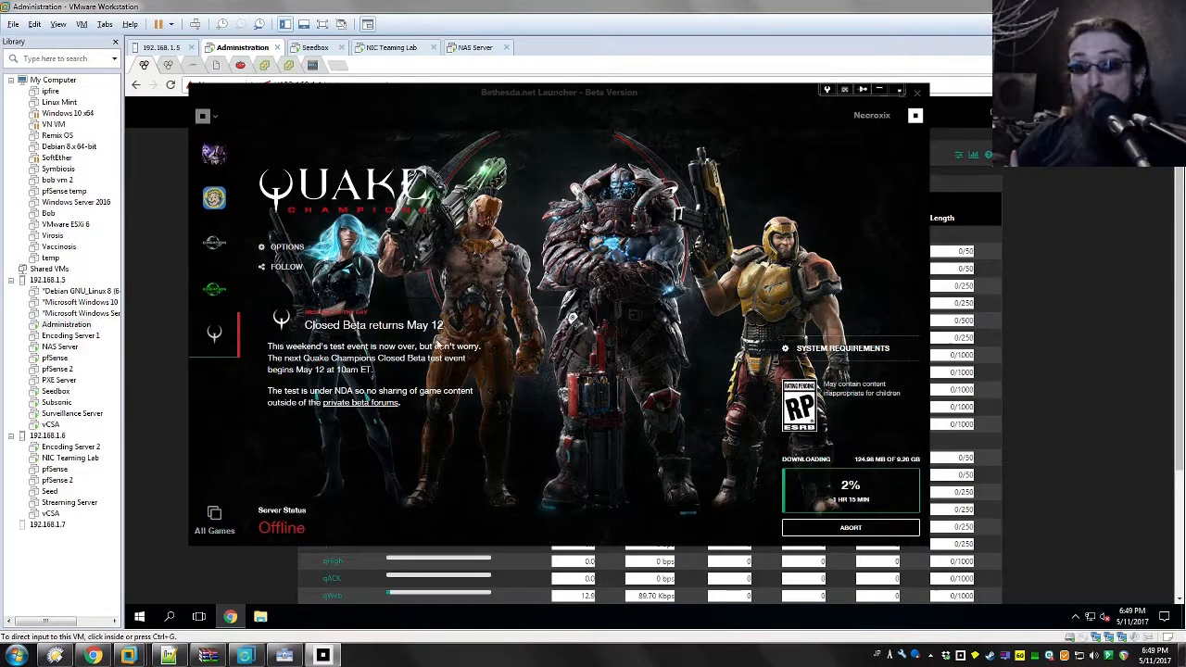
pyautogui.moveTo(833, 487)
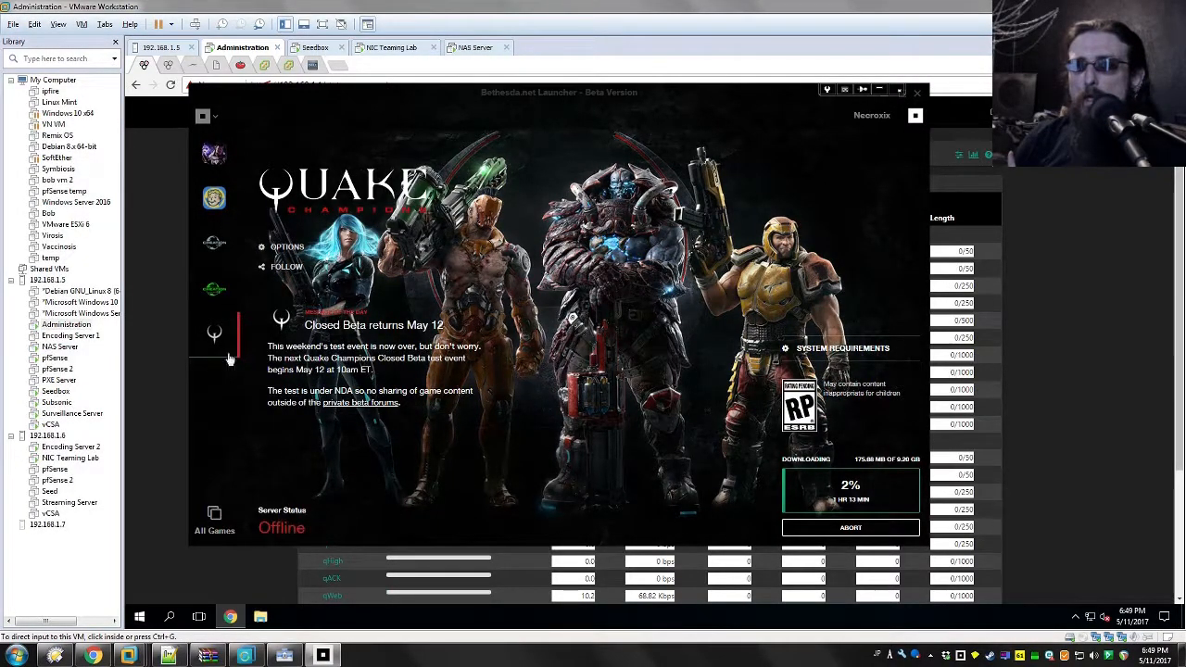
# Step: Run gpedit.msc, show the Policy-based QoS entries under the computer's Windows Settings and widen the editor to fit every column
pyautogui.press('super')
pyautogui.write('spec')
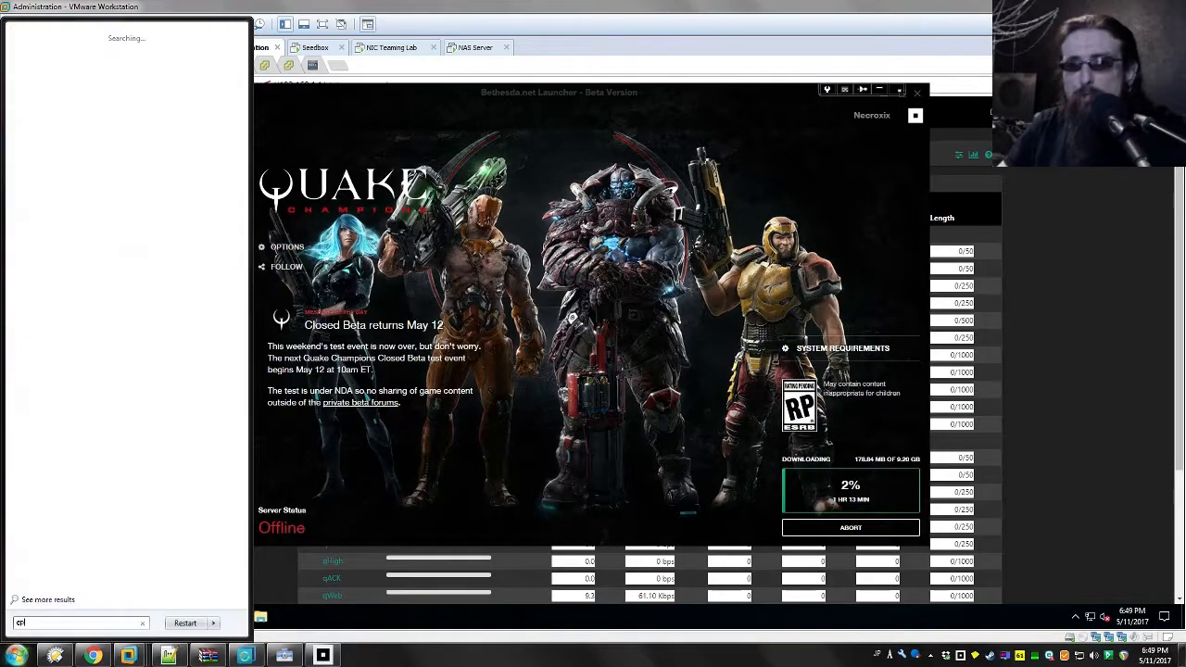
pyautogui.write('it.msc')
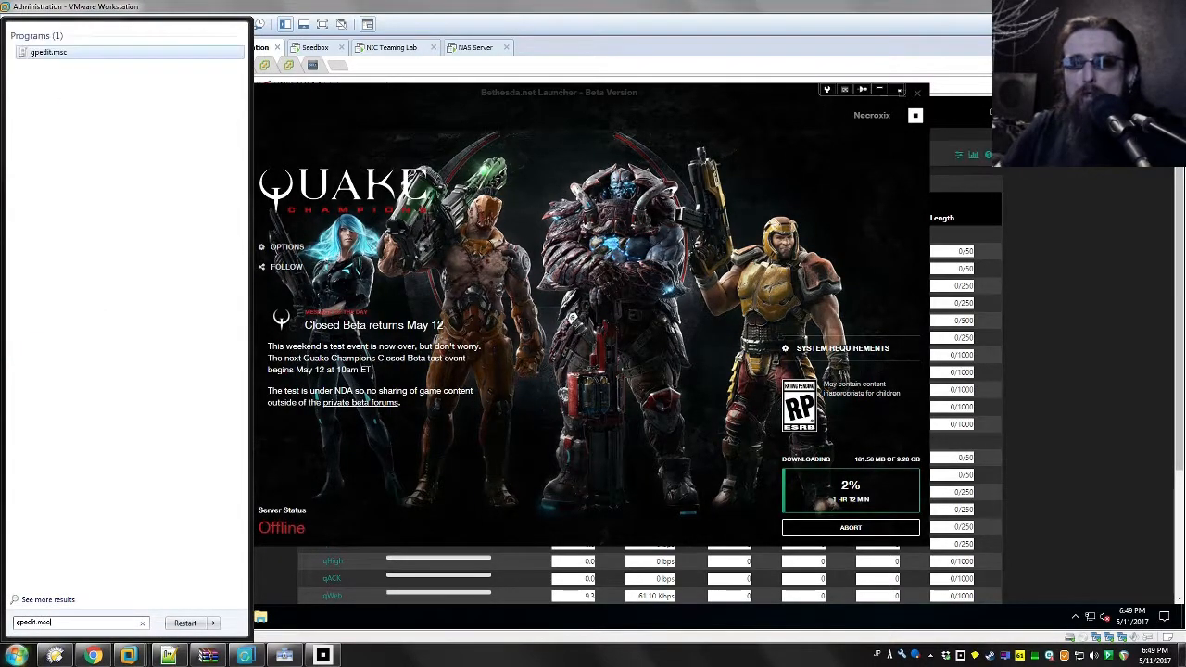
pyautogui.press('Return')
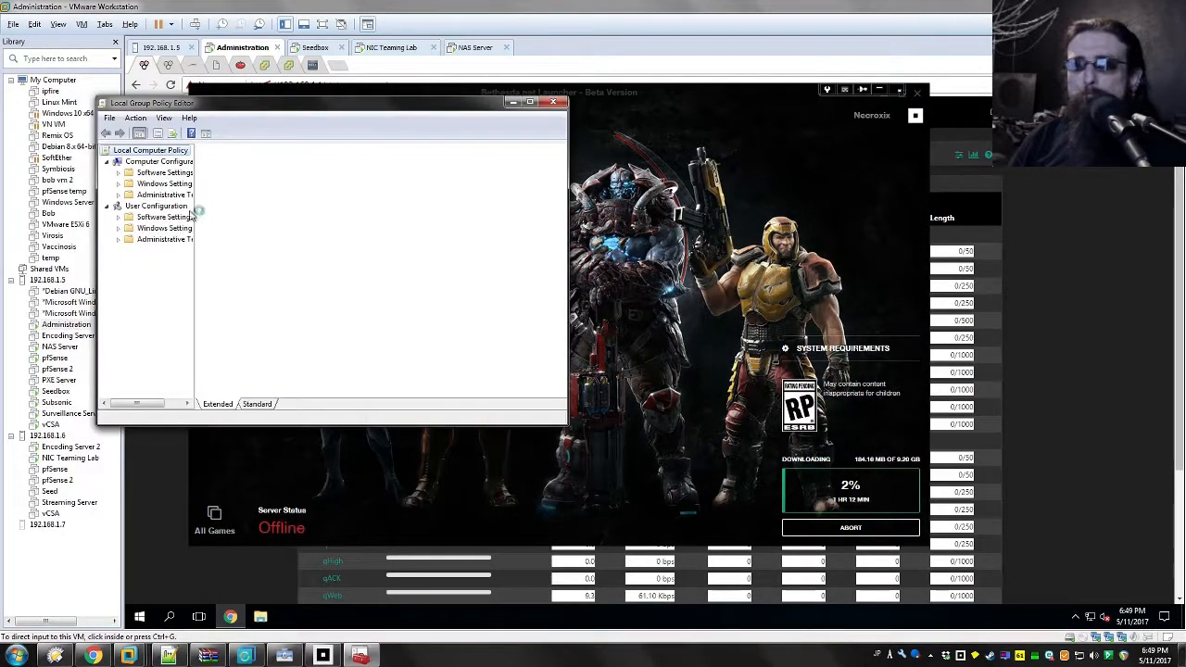
pyautogui.doubleClick(144, 186)
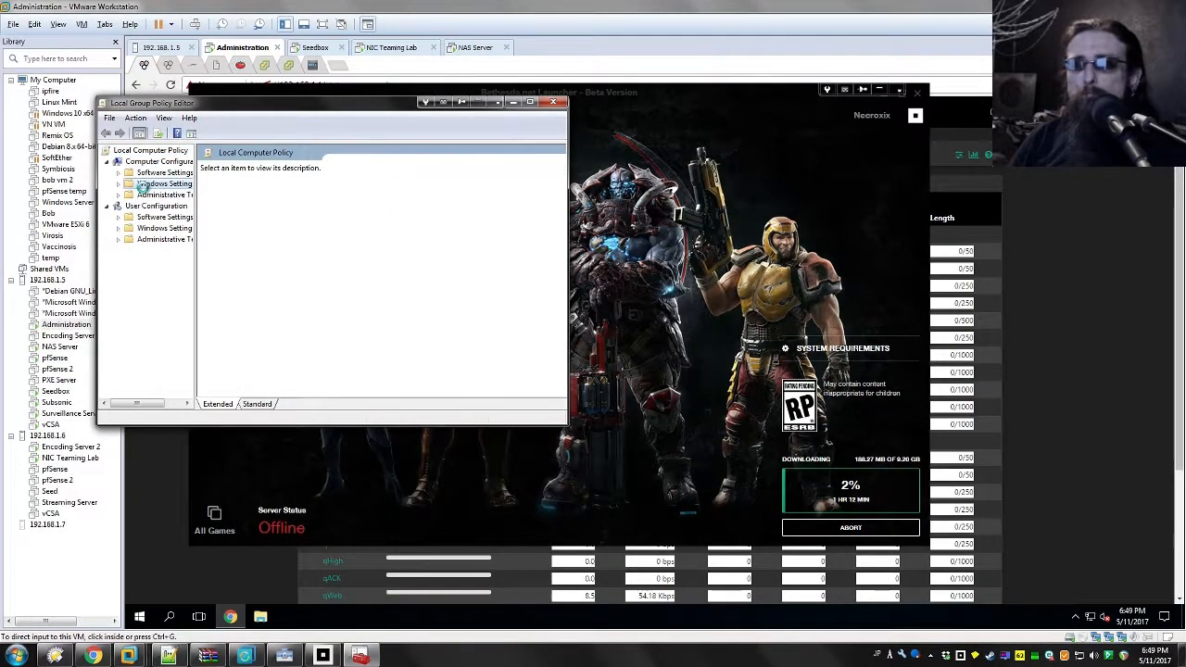
pyautogui.click(166, 239)
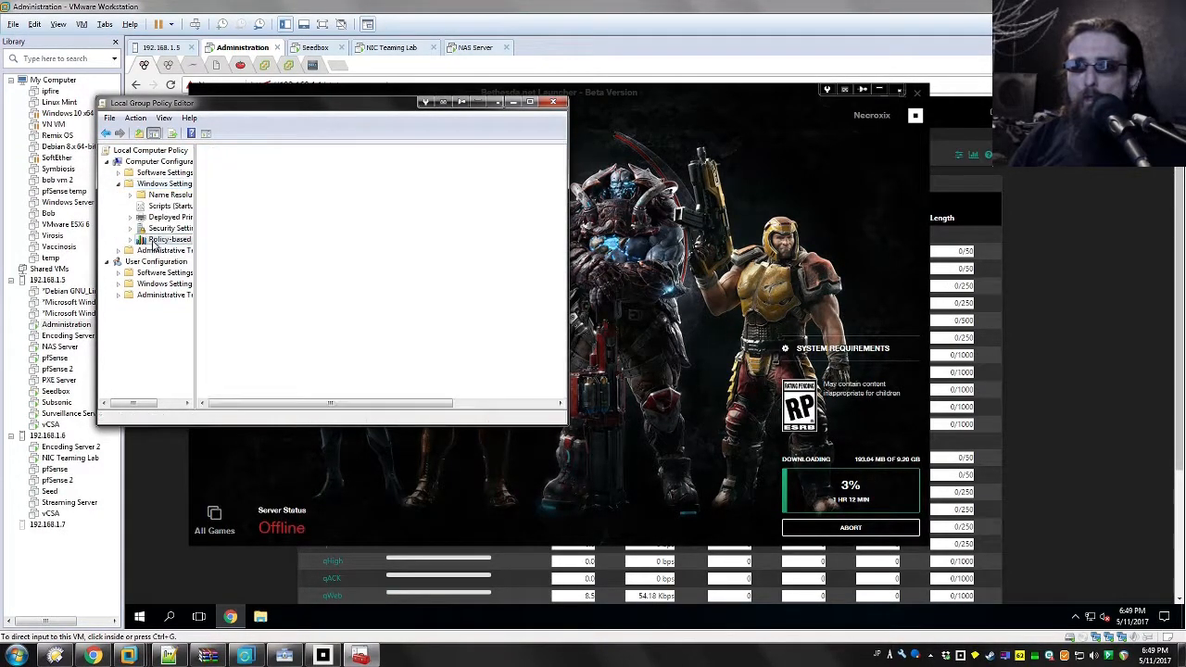
pyautogui.moveTo(195, 268); pyautogui.dragTo(228, 274)
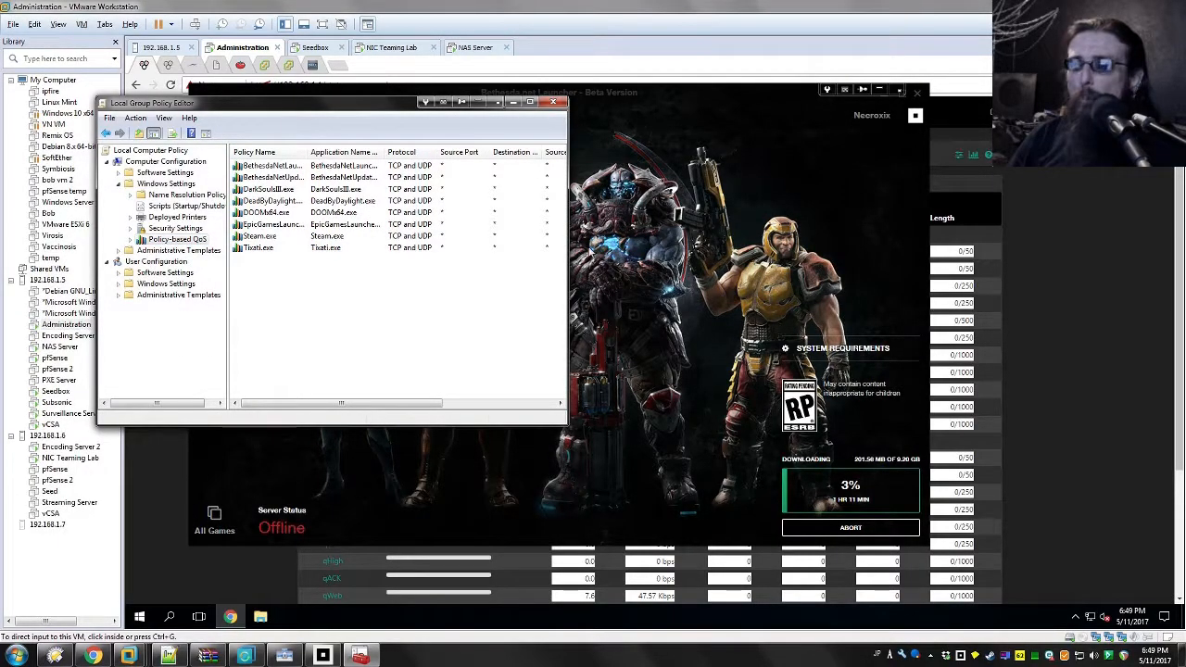
pyautogui.moveTo(563, 236); pyautogui.dragTo(824, 238)
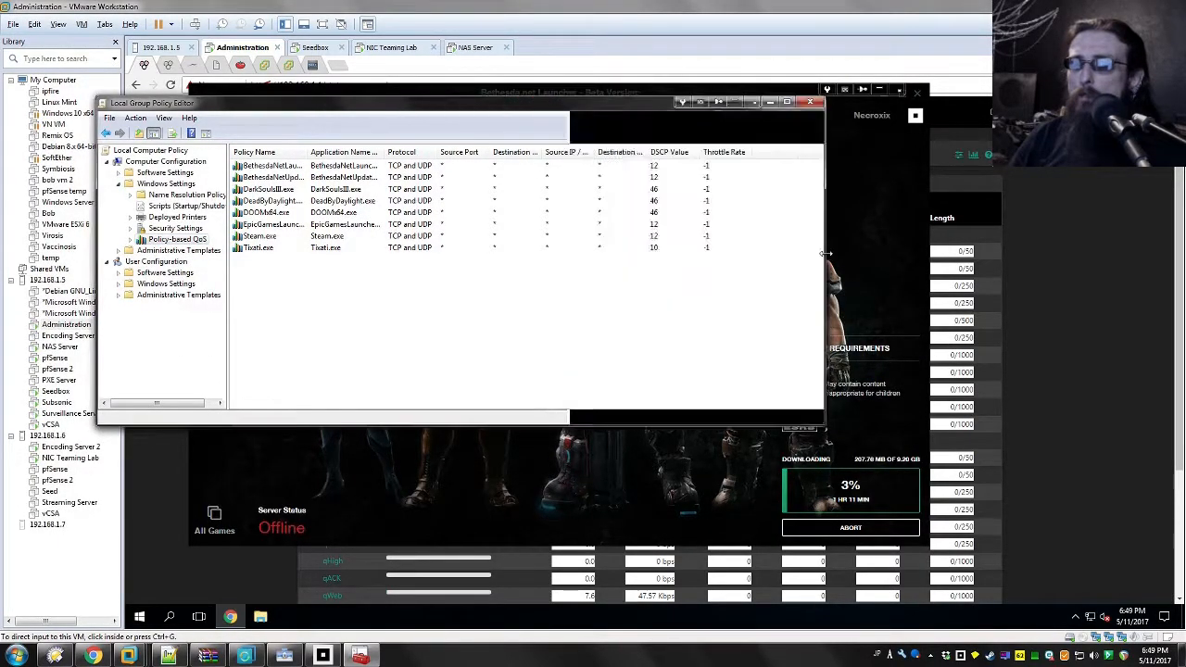
# Step: Select the BethesdaNetLauncher.exe policy and widen the Policy Name column to check the full names against their DSCP values
pyautogui.click(259, 227)
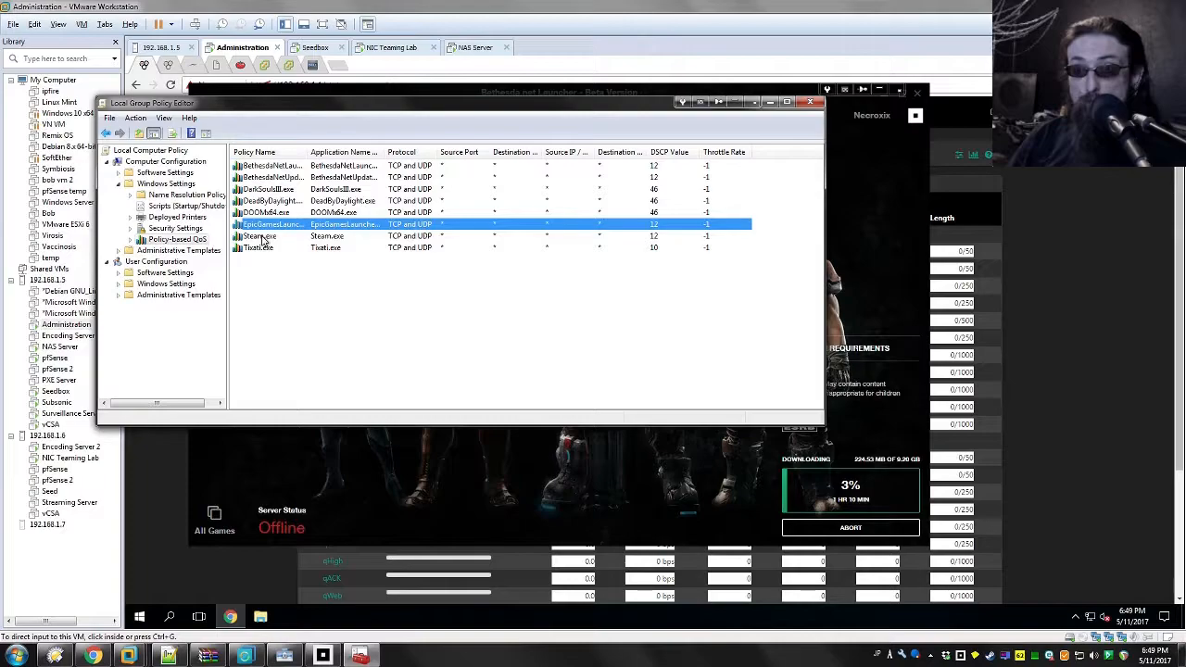
pyautogui.click(267, 166)
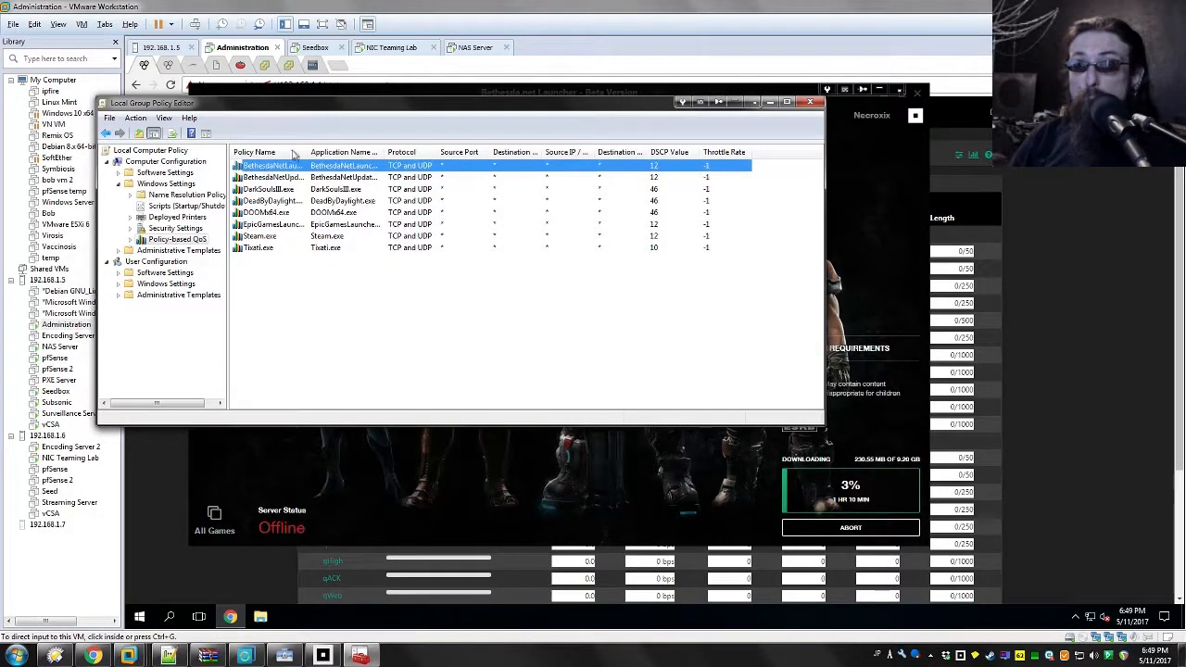
pyautogui.moveTo(312, 151); pyautogui.dragTo(329, 150)
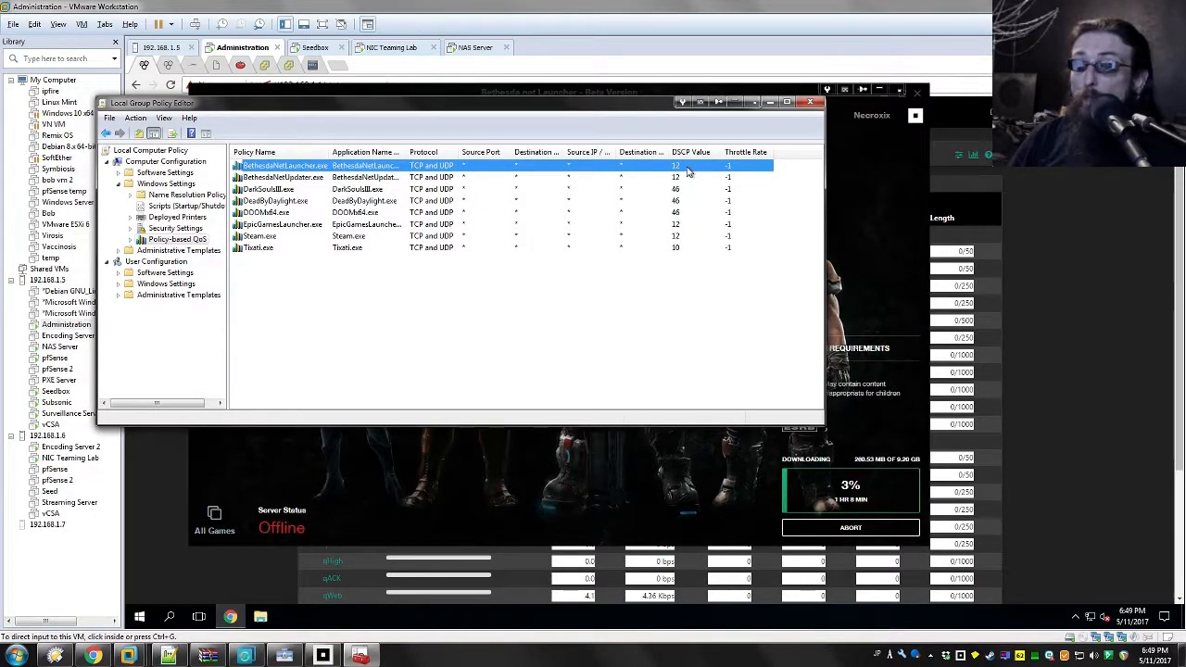
# Step: Compare the Quake Champions download in the launcher with the qDefault and qWeb traffic in the pfSense WAN and LAN queues
pyautogui.click(679, 505)
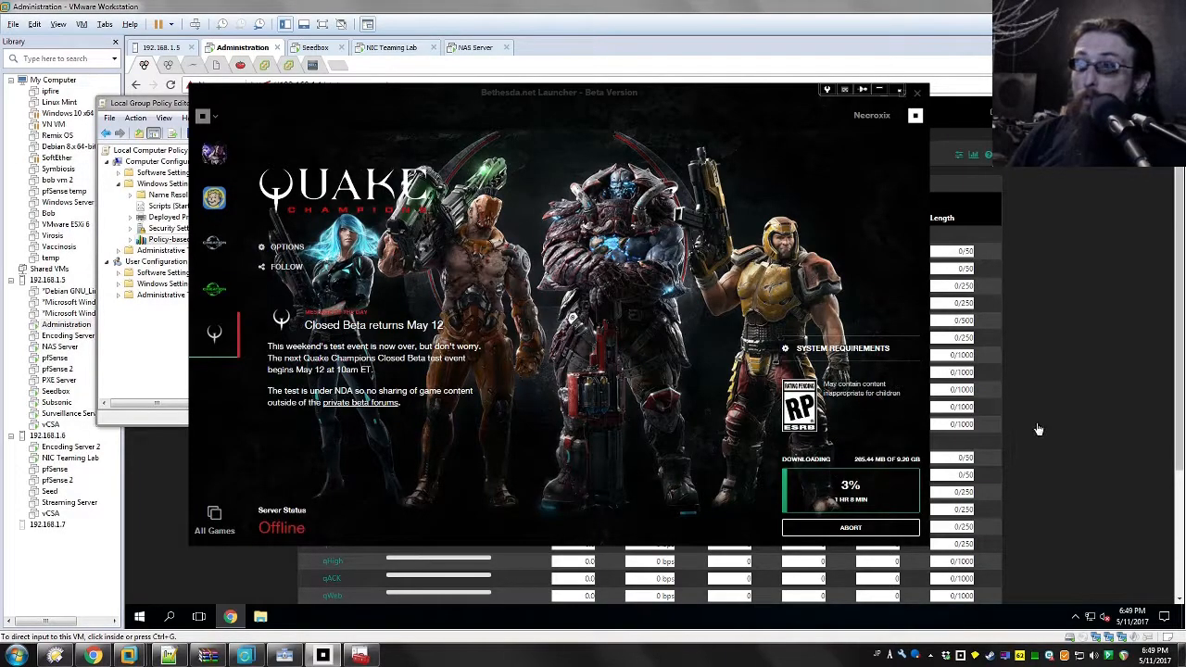
pyautogui.click(931, 309)
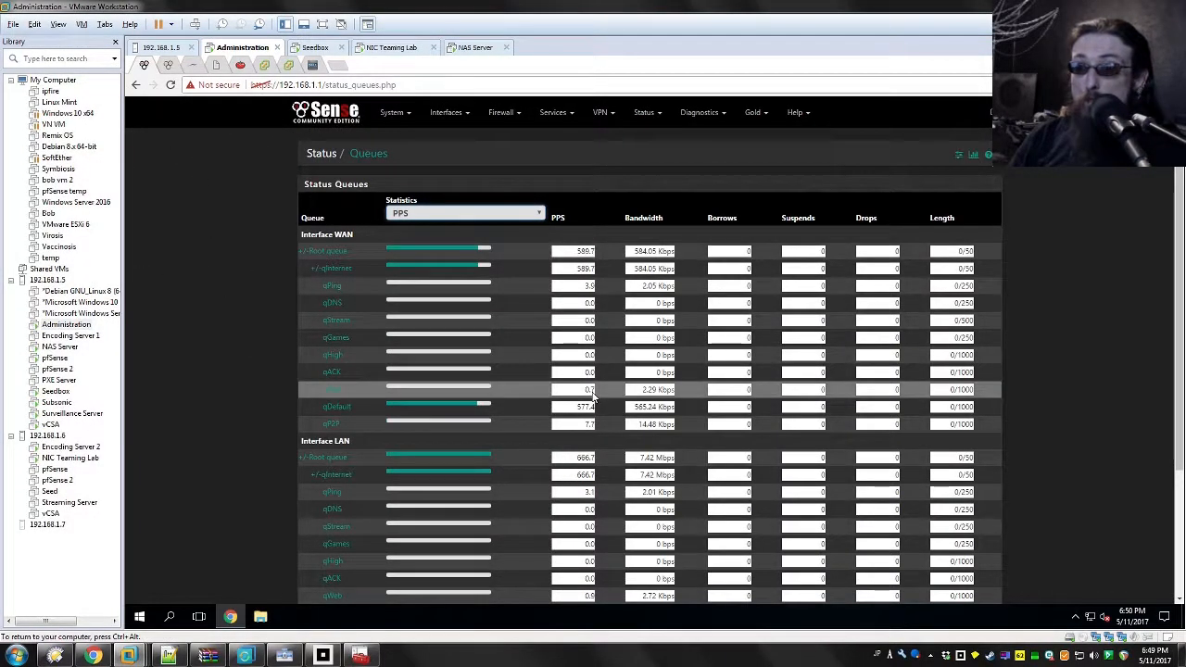
pyautogui.moveTo(304, 413); pyautogui.dragTo(614, 412)
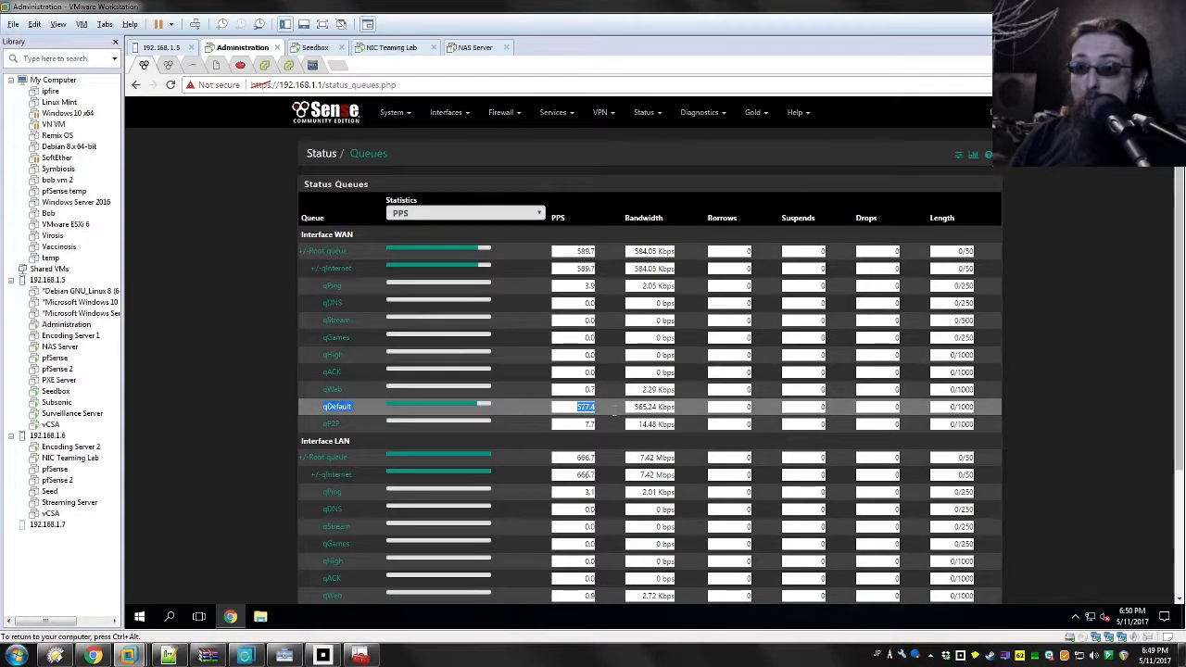
pyautogui.scroll(-3, 621, 405)
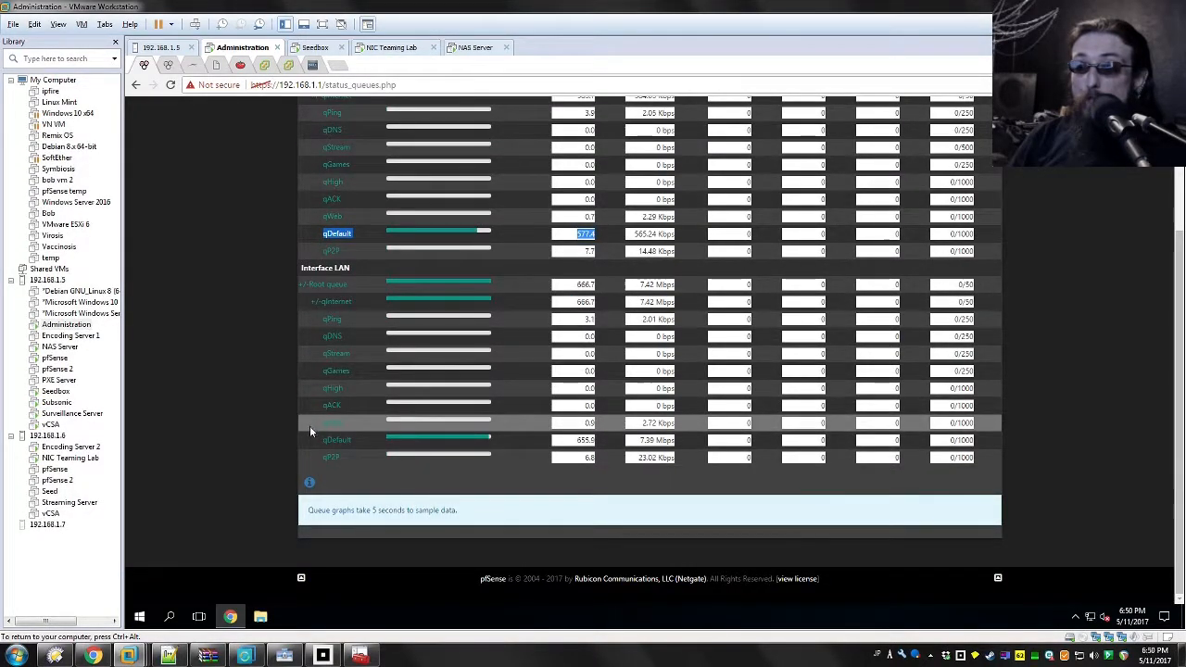
pyautogui.moveTo(311, 441); pyautogui.dragTo(675, 441)
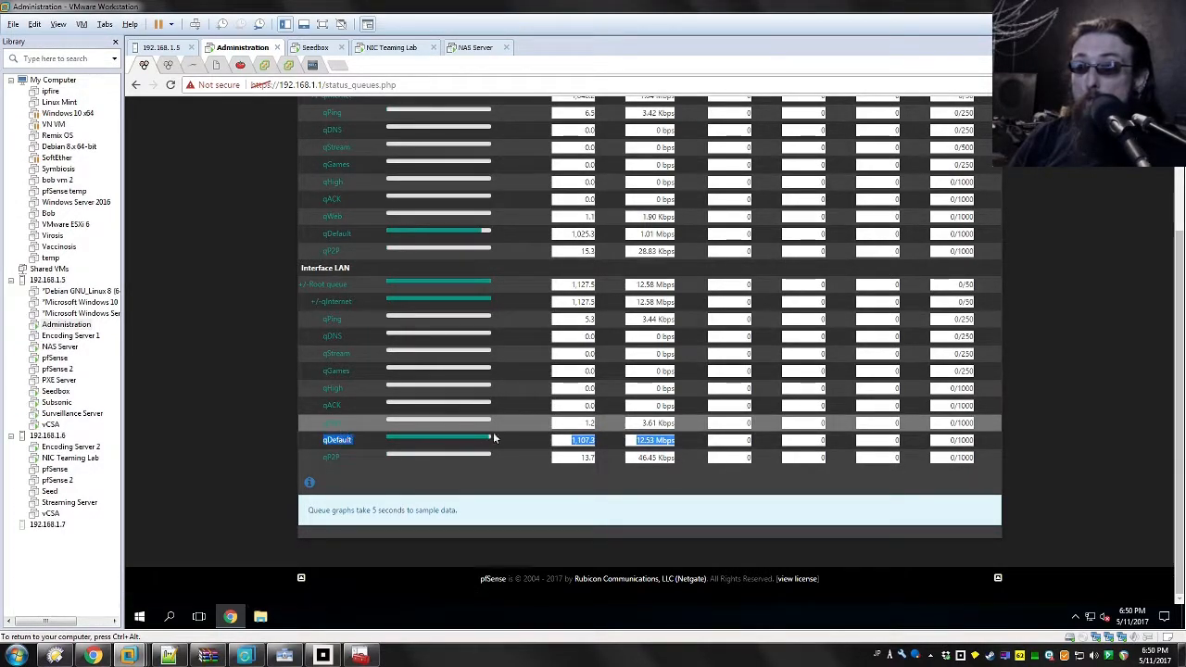
pyautogui.click(681, 424)
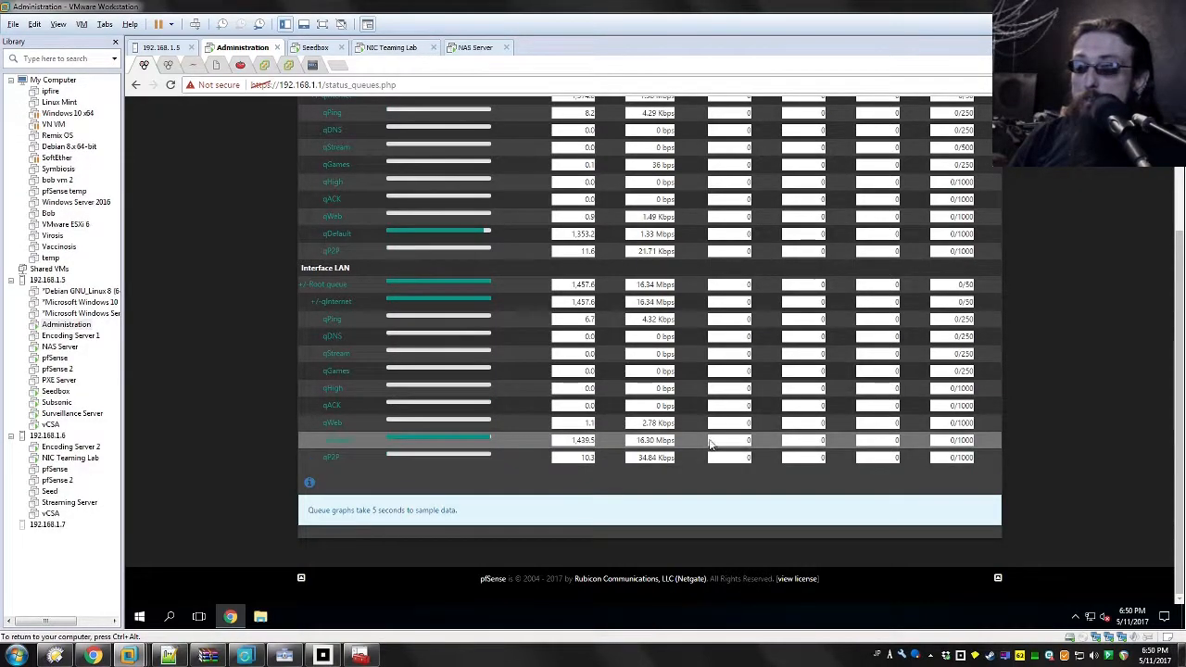
pyautogui.hotkey('ctrl', 'alt')
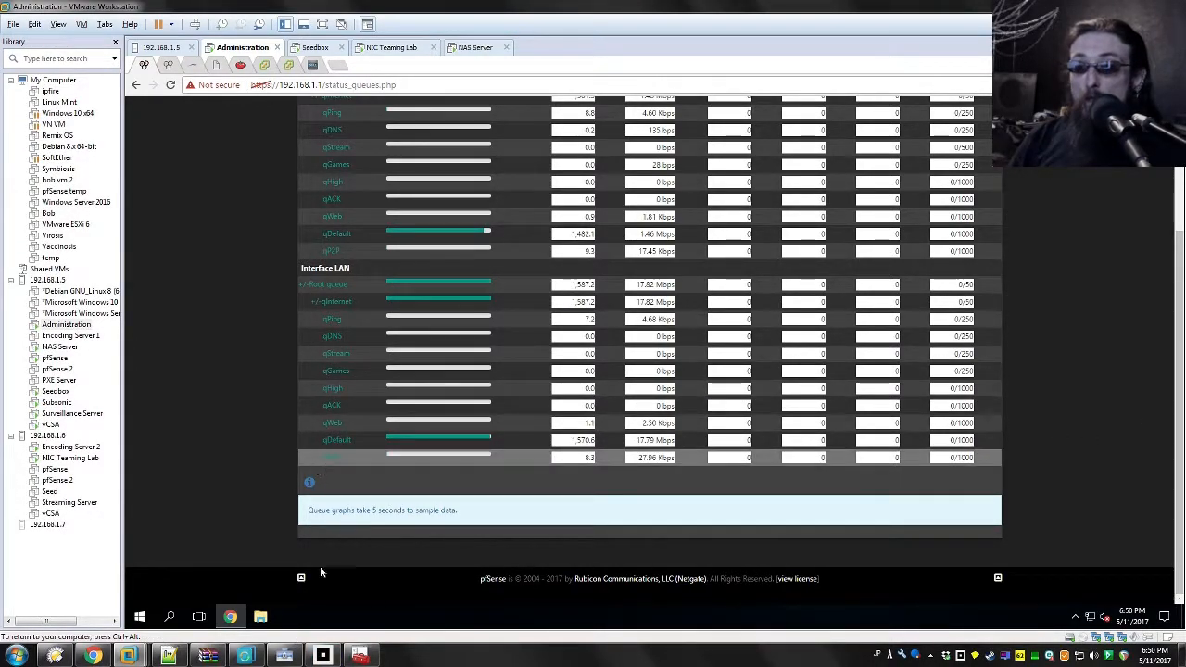
pyautogui.click(322, 655)
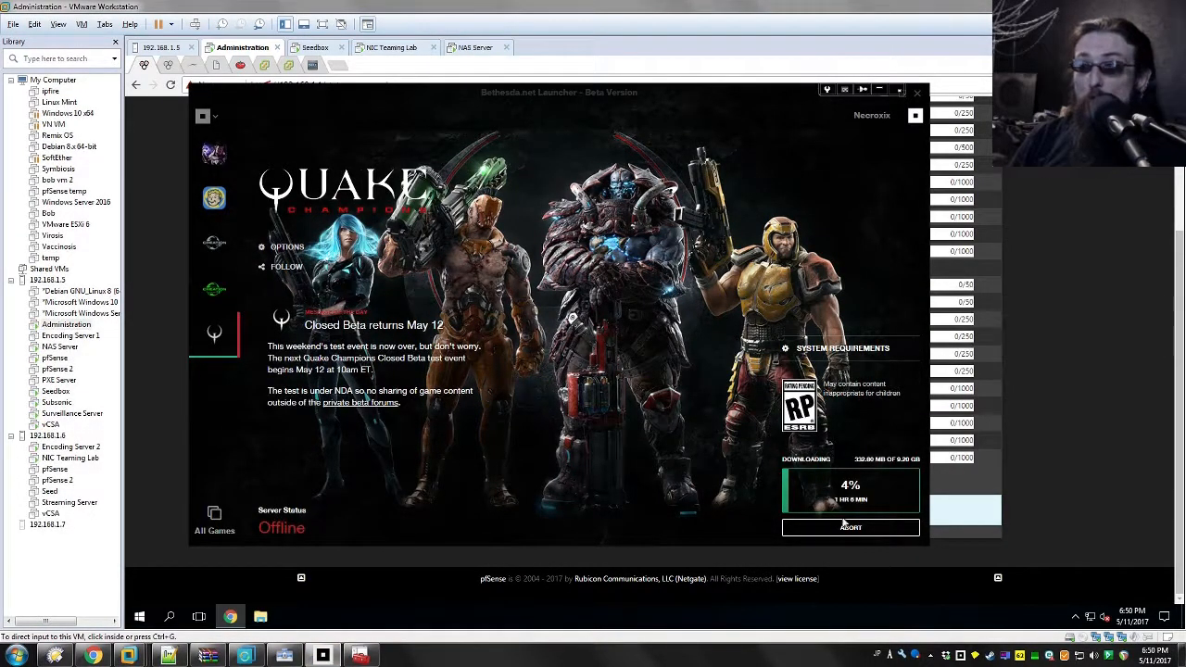
pyautogui.click(1066, 451)
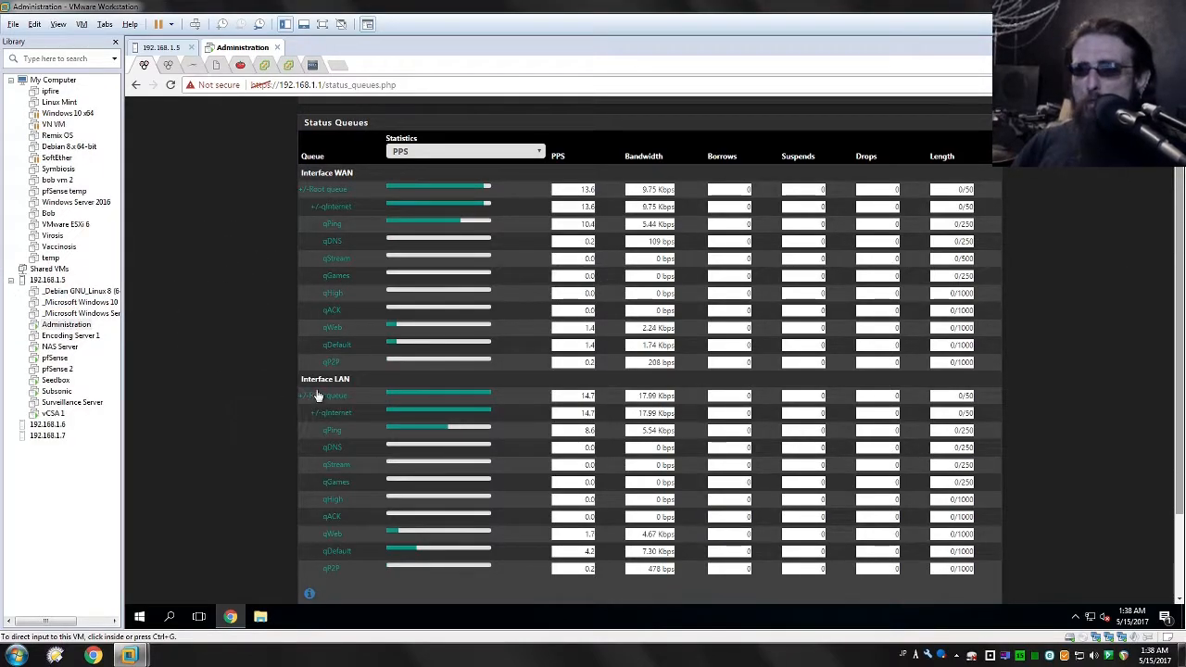
# Step: Check the current date in the system calendar and close it
pyautogui.click(1162, 661)
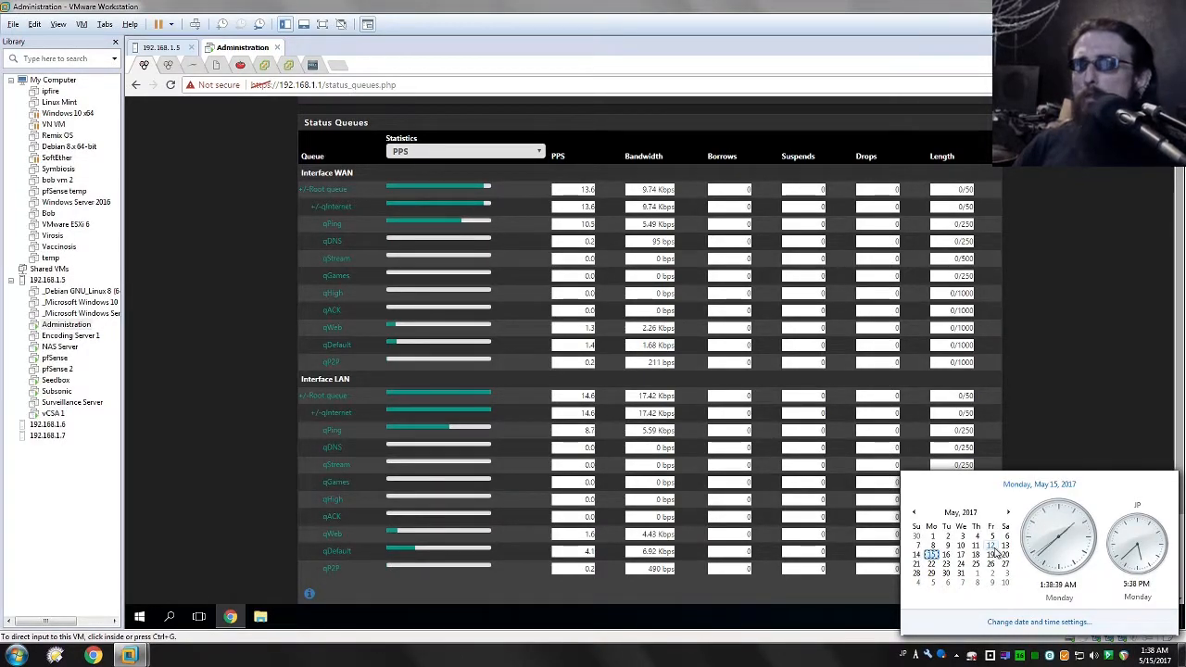
pyautogui.click(1051, 347)
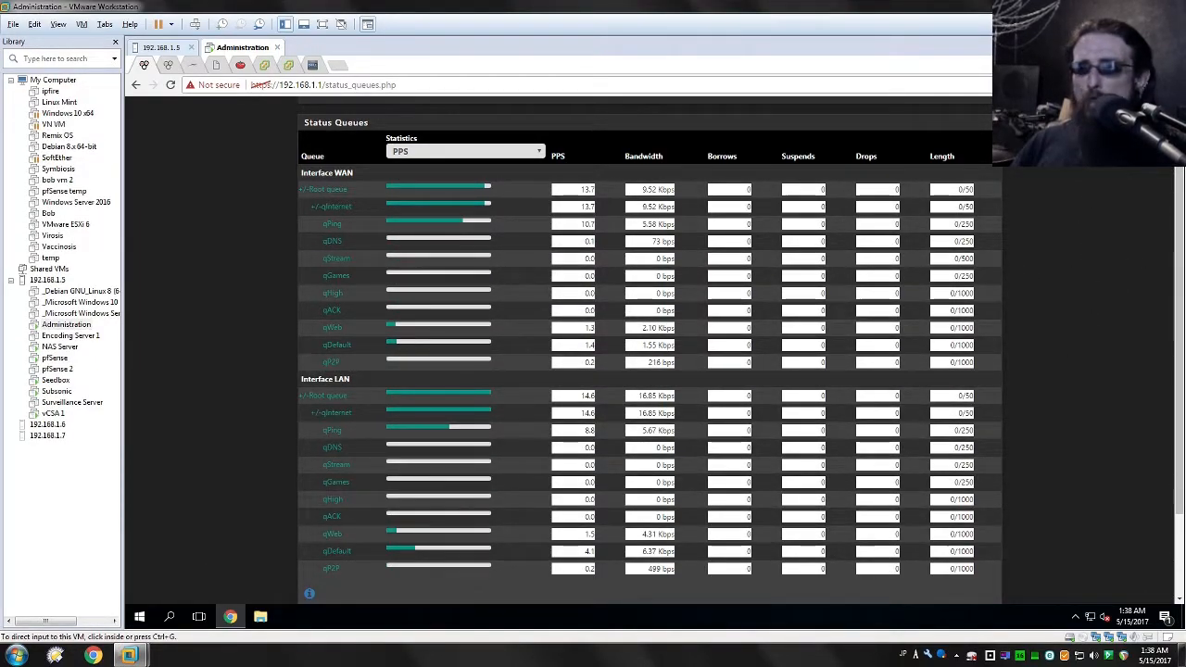
# Step: Run gpedit.msc, show the computer's Policy-based QoS entries, and widen the editor and the Policy Name column to read full names and DSCP values
pyautogui.press('super')
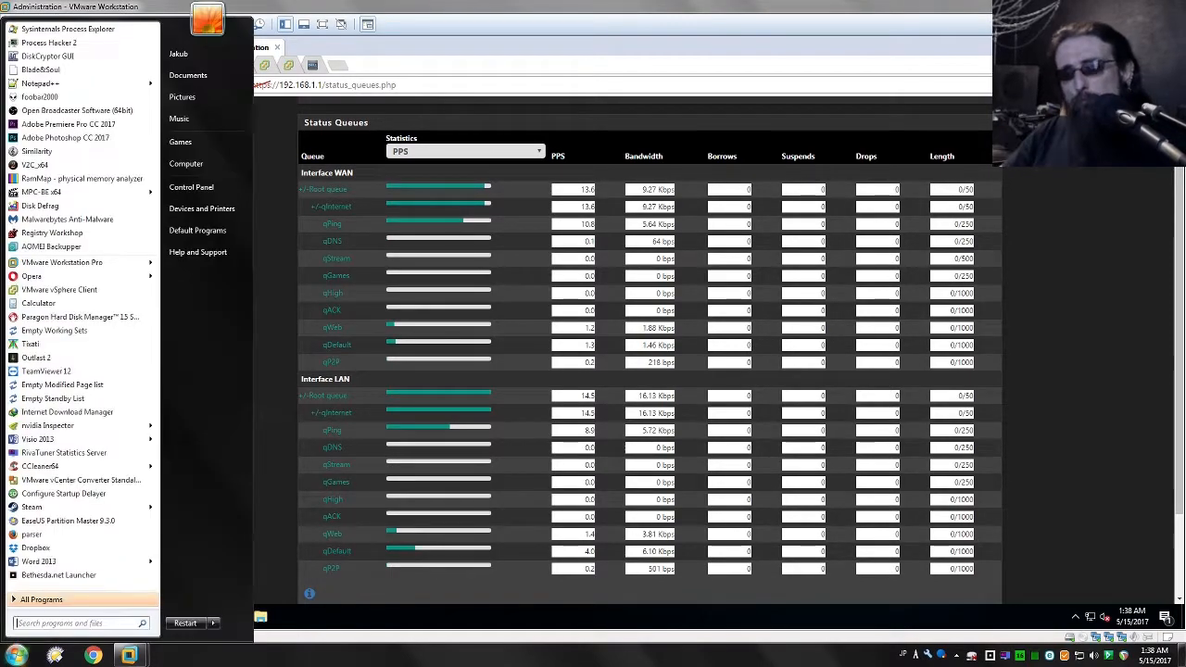
pyautogui.write('gpedit.msc')
pyautogui.press('Return')
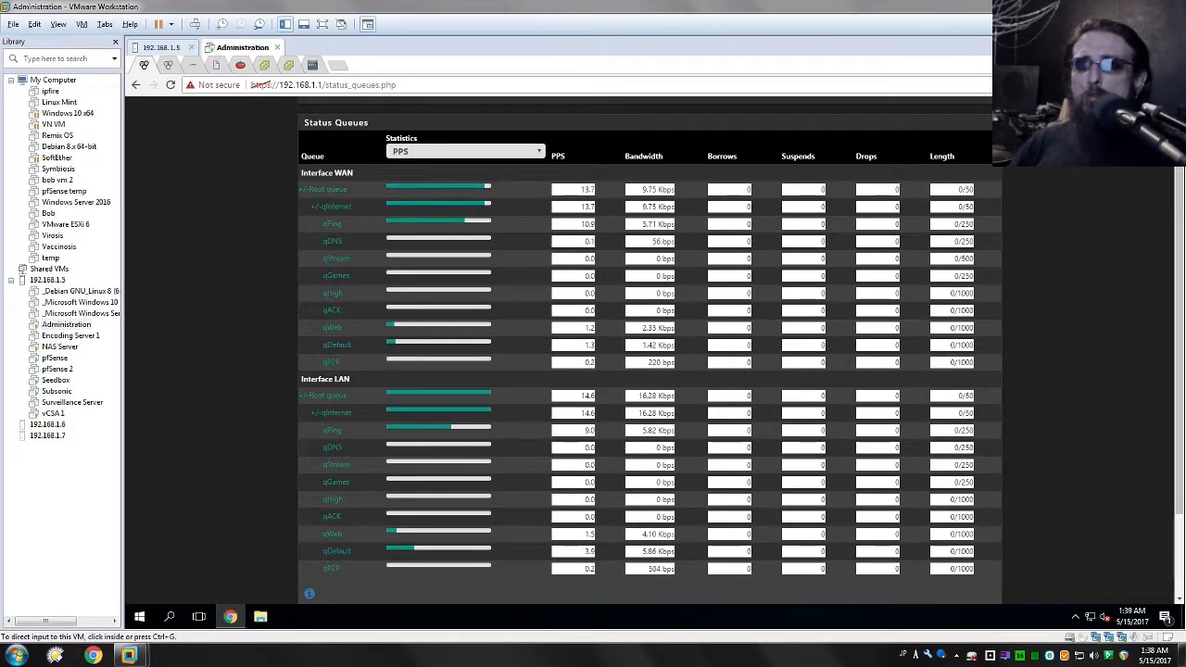
pyautogui.moveTo(195, 309); pyautogui.dragTo(220, 317)
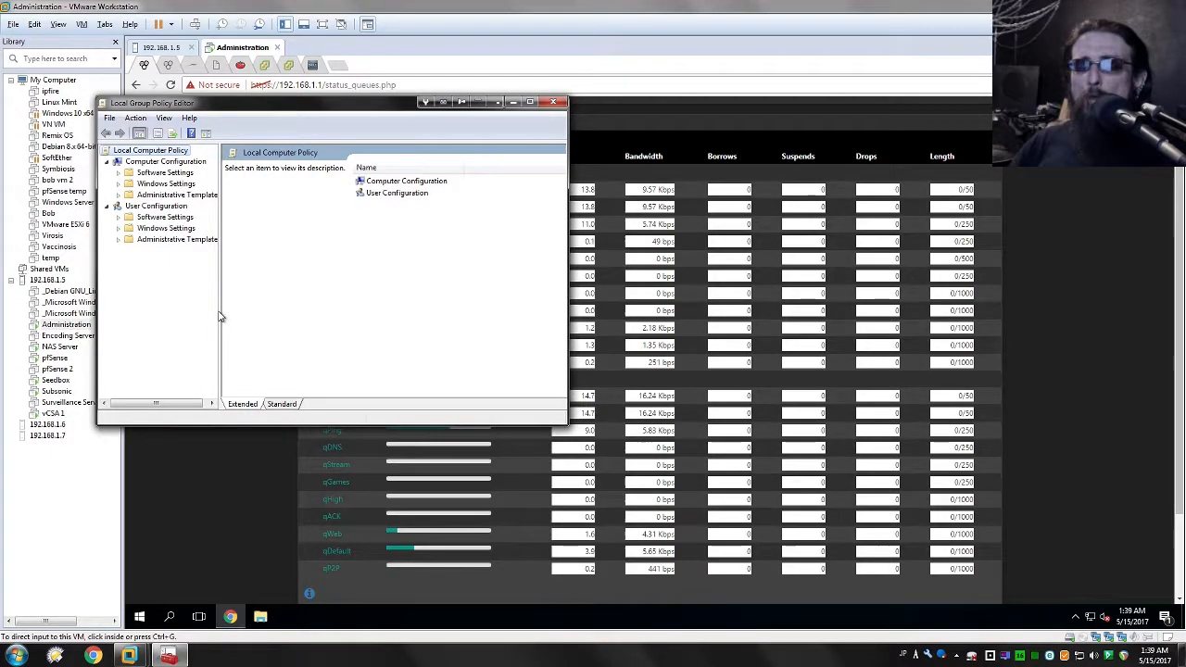
pyautogui.doubleClick(142, 185)
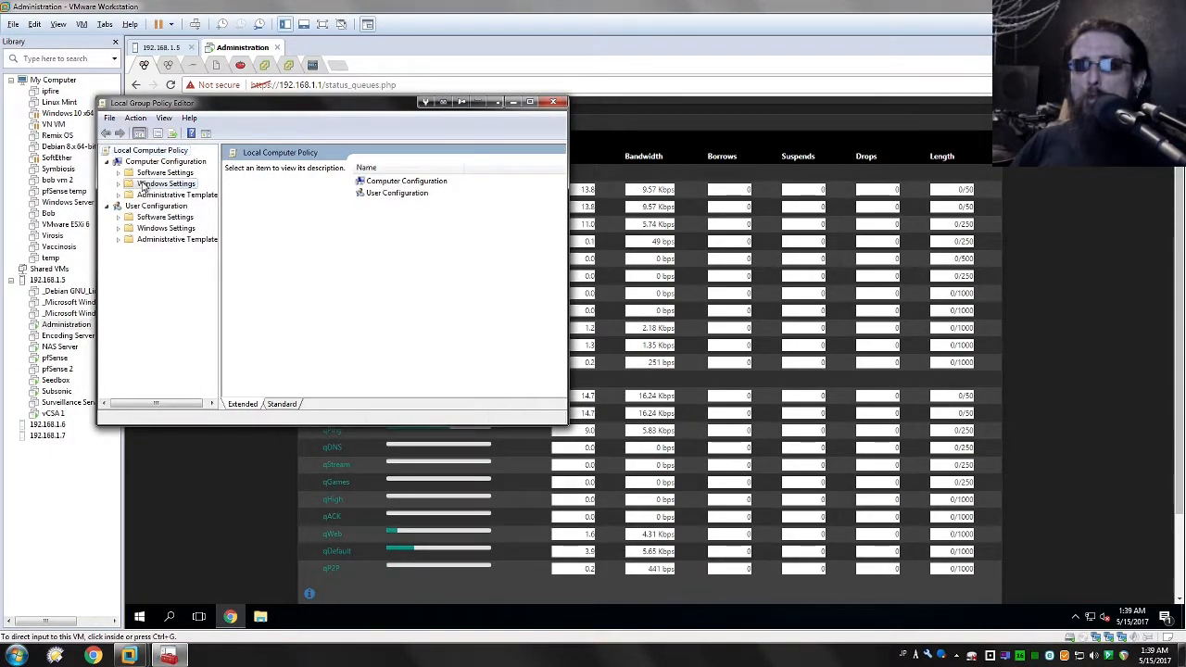
pyautogui.click(171, 239)
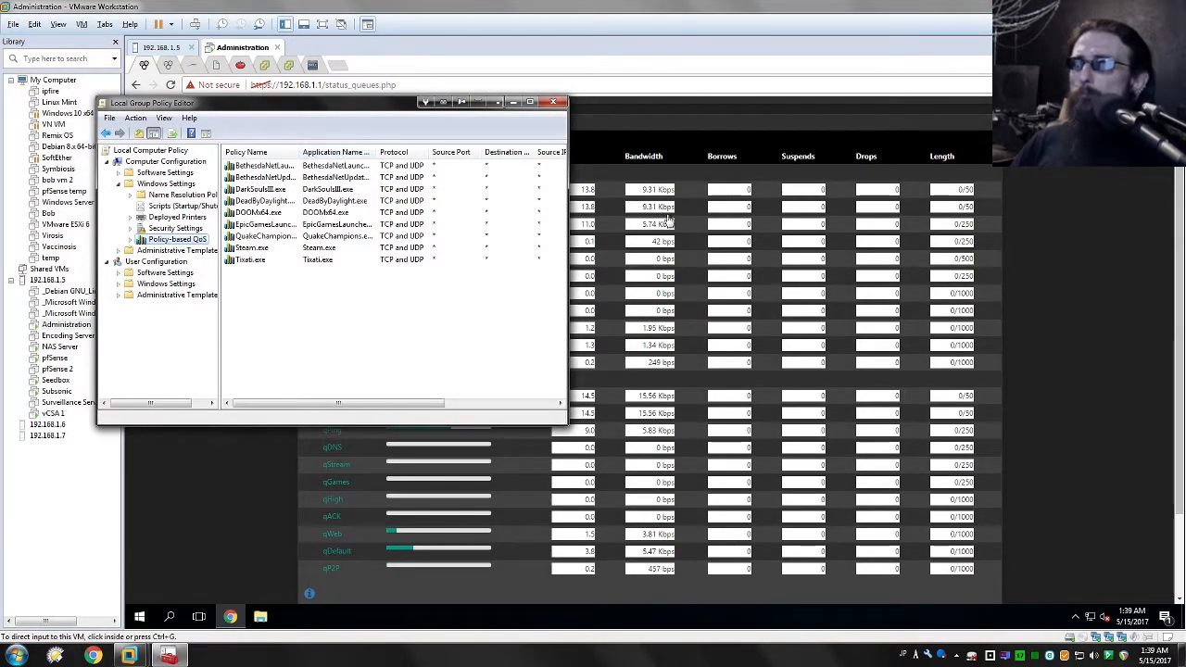
pyautogui.moveTo(567, 227); pyautogui.dragTo(857, 228)
pyautogui.moveTo(300, 153); pyautogui.dragTo(352, 307)
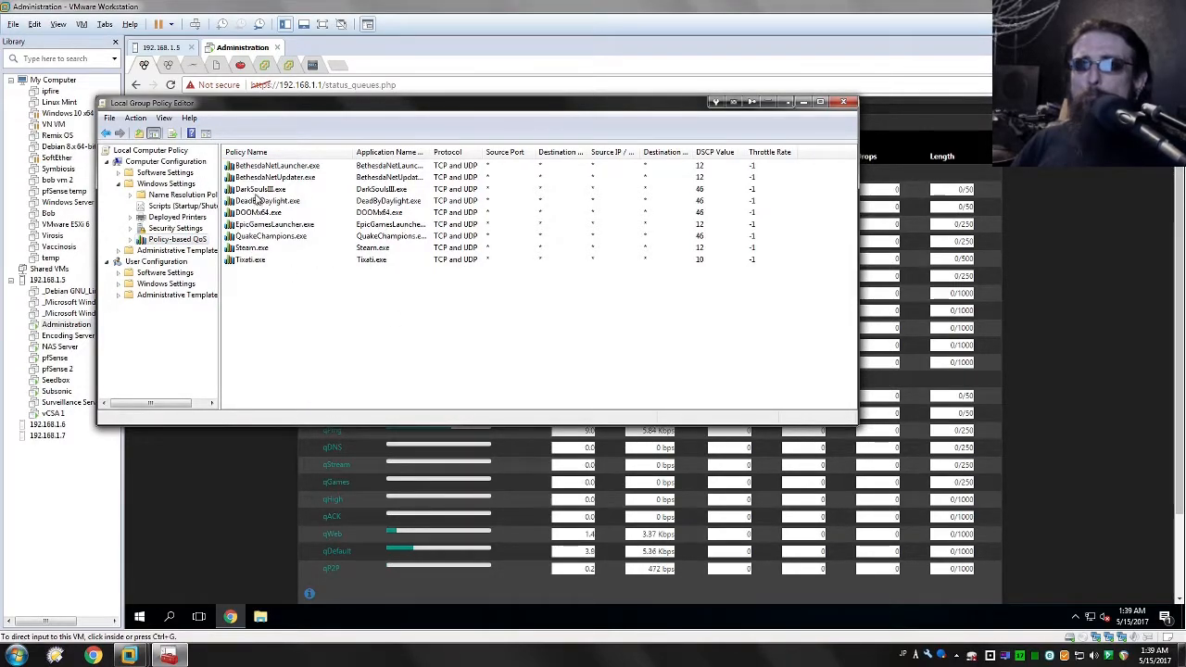
# Step: Compare the DSCP values of the Epic Games and Bethesda launcher and updater policies with that of the QuakeChampions.exe policy
pyautogui.click(278, 226)
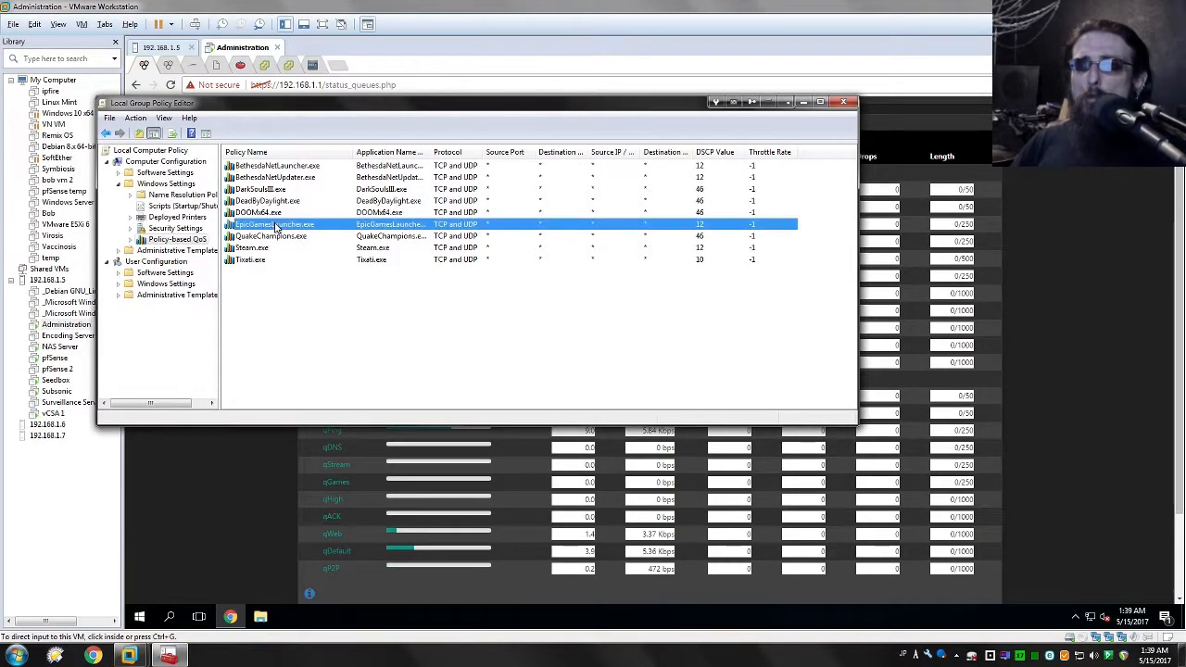
pyautogui.click(269, 237)
pyautogui.click(261, 178)
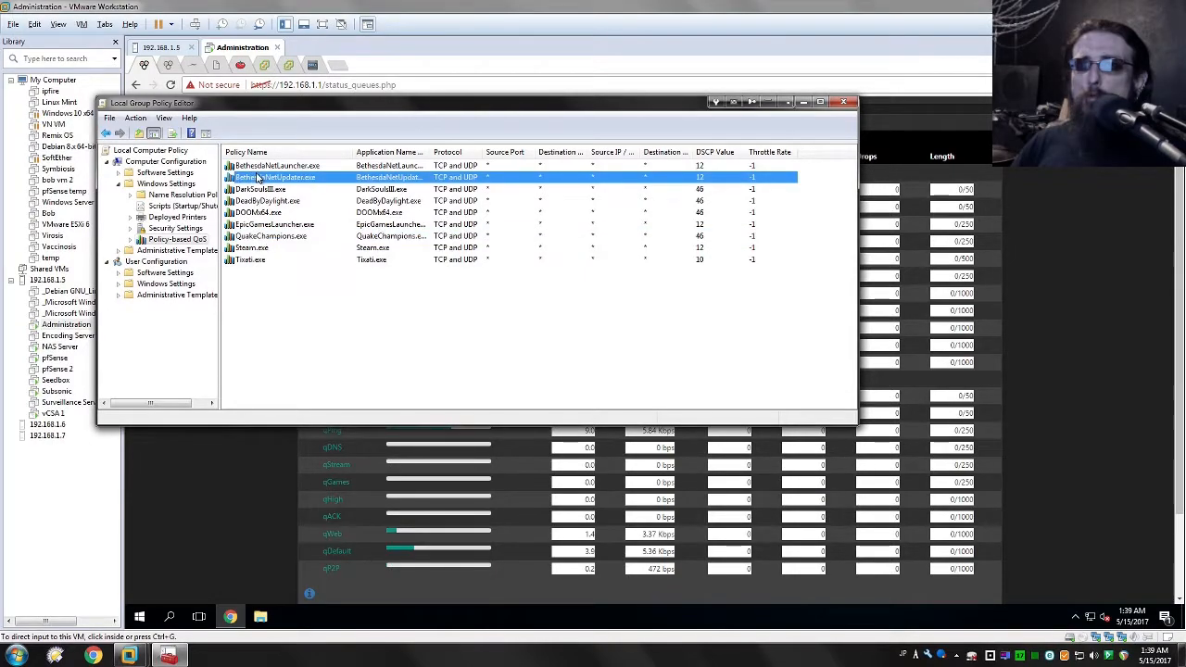
pyautogui.click(295, 166)
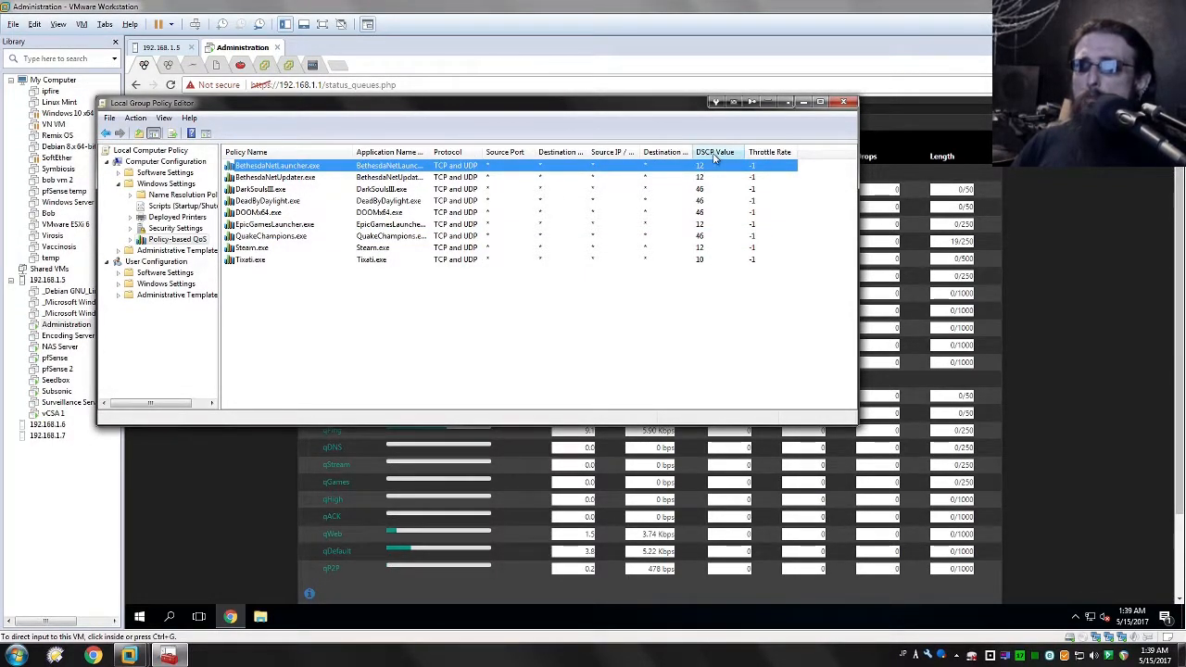
pyautogui.click(248, 237)
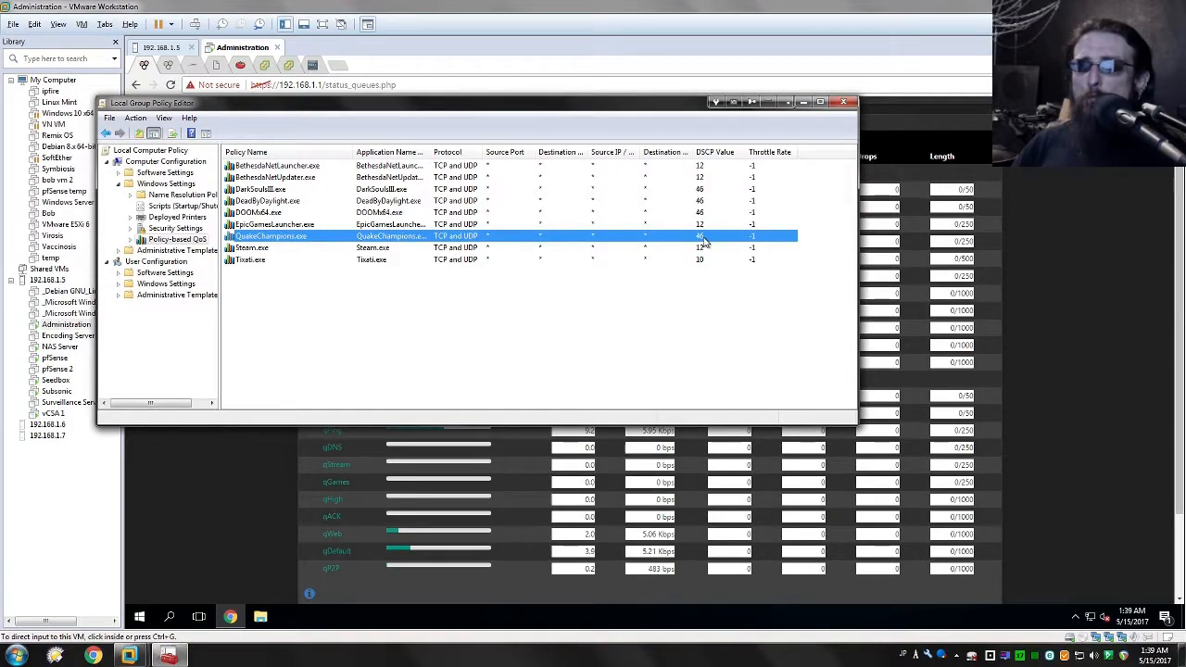
pyautogui.rightClick(341, 295)
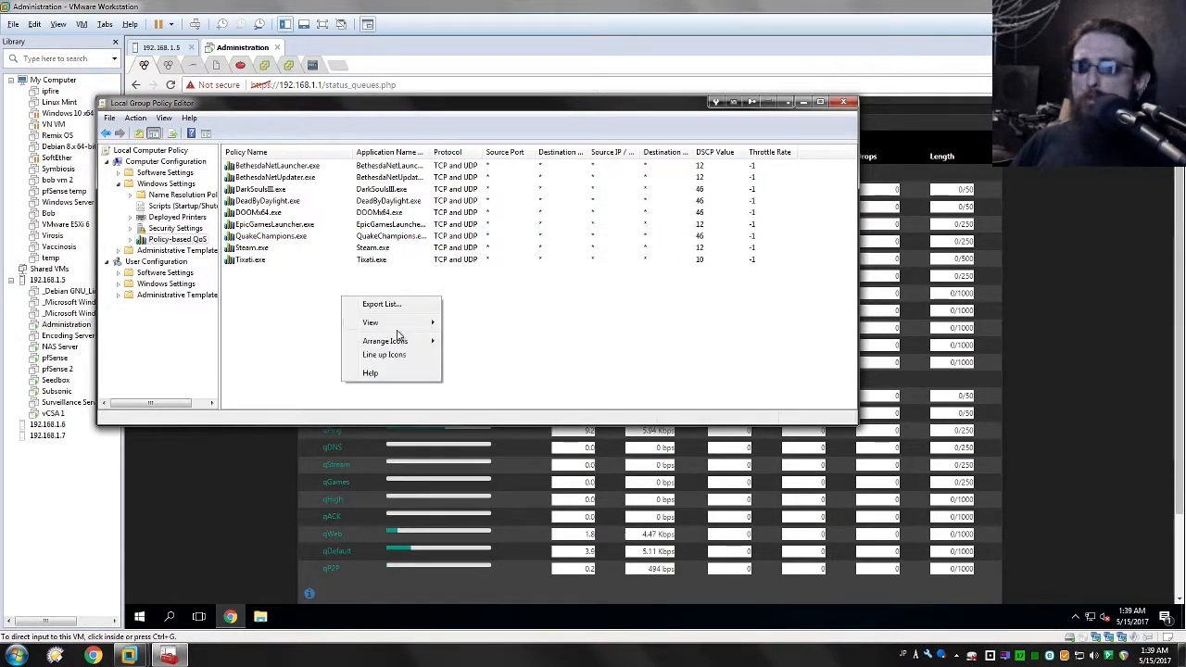
pyautogui.click(714, 285)
pyautogui.click(700, 239)
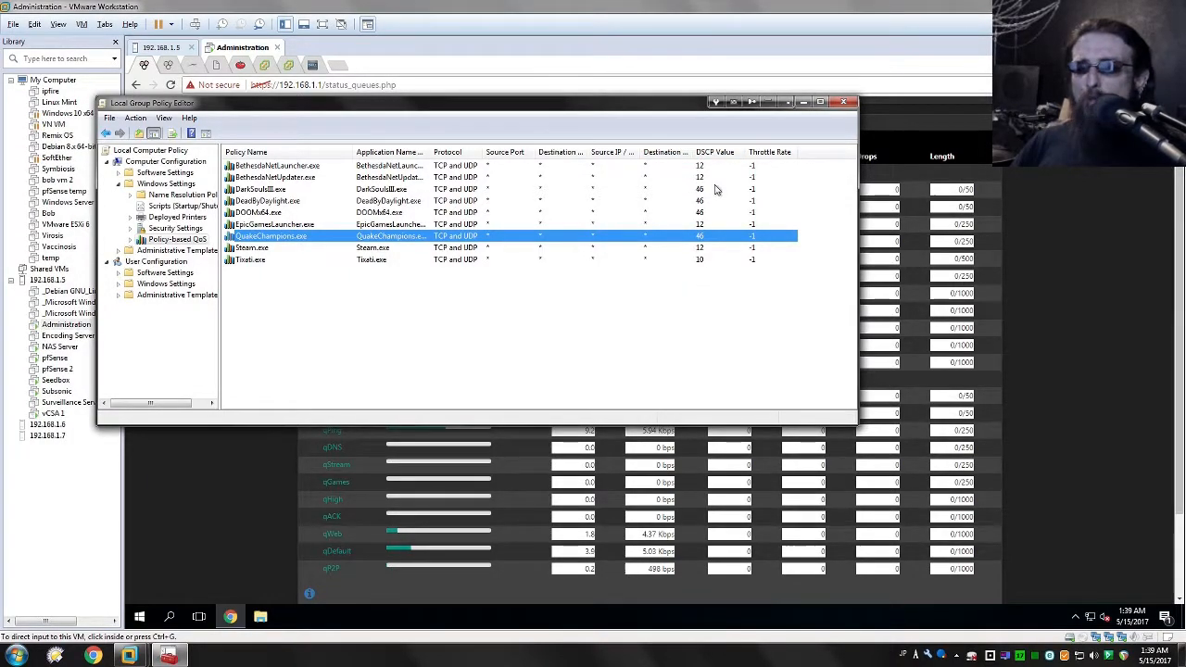
pyautogui.click(716, 282)
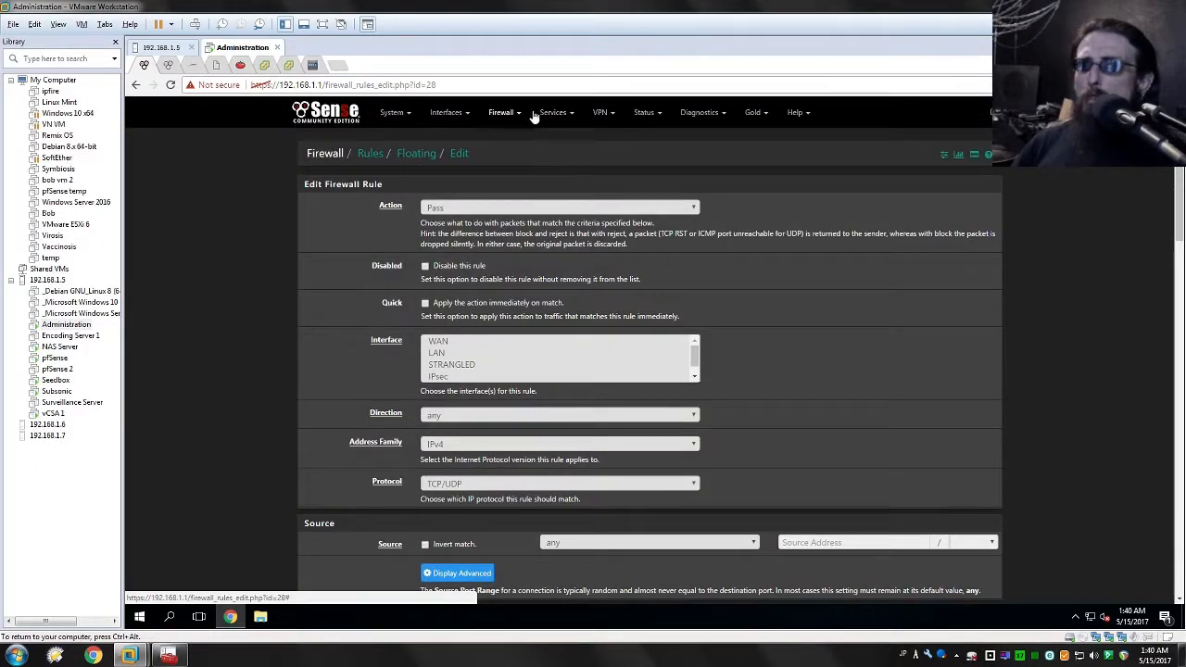
# Step: Open the pfSense queue status page and check the qGames packet rate and bandwidth on the WAN and LAN interfaces
pyautogui.click(646, 112)
pyautogui.click(662, 367)
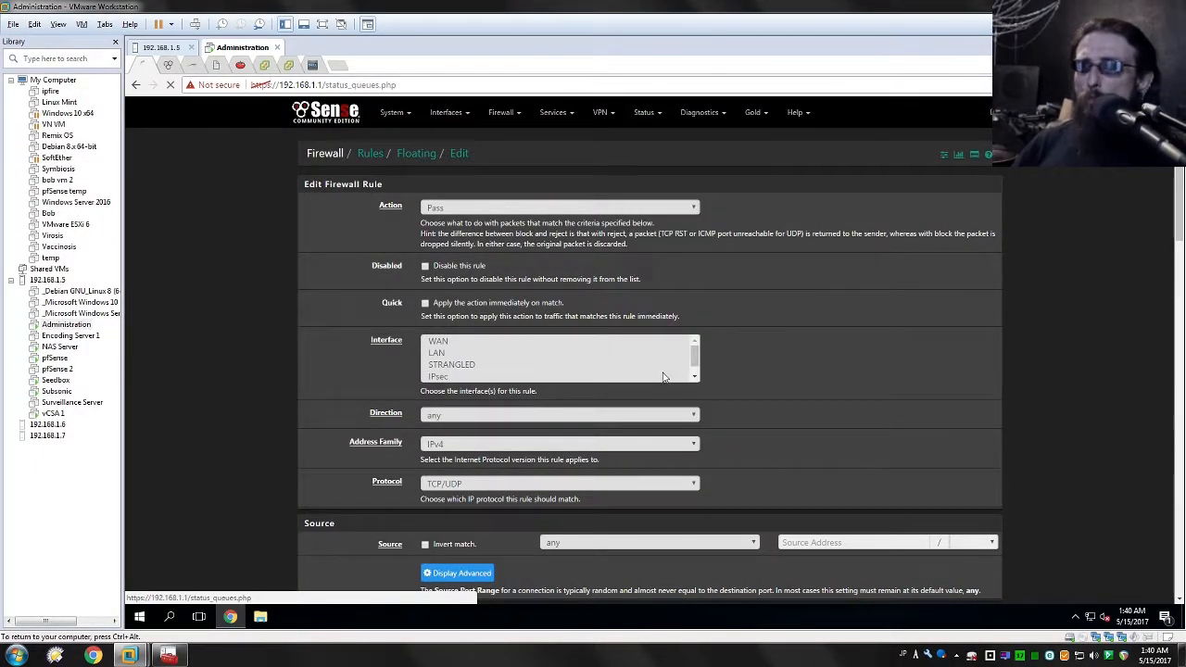
pyautogui.scroll(-2, 1086, 295)
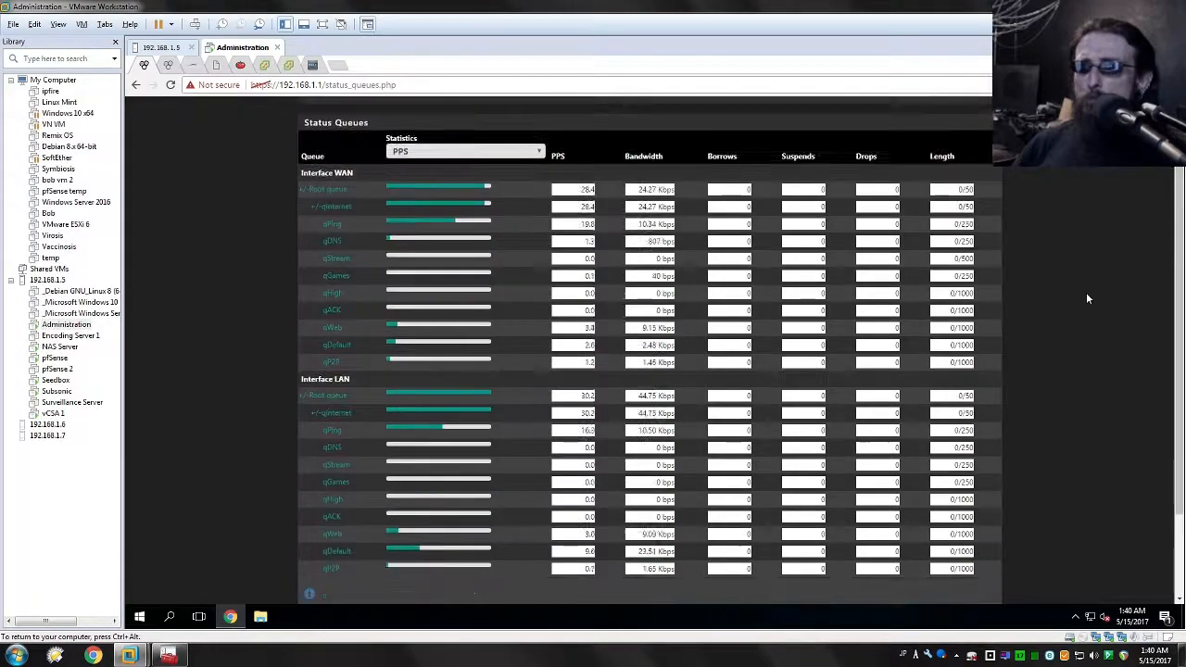
pyautogui.scroll(2, 1061, 292)
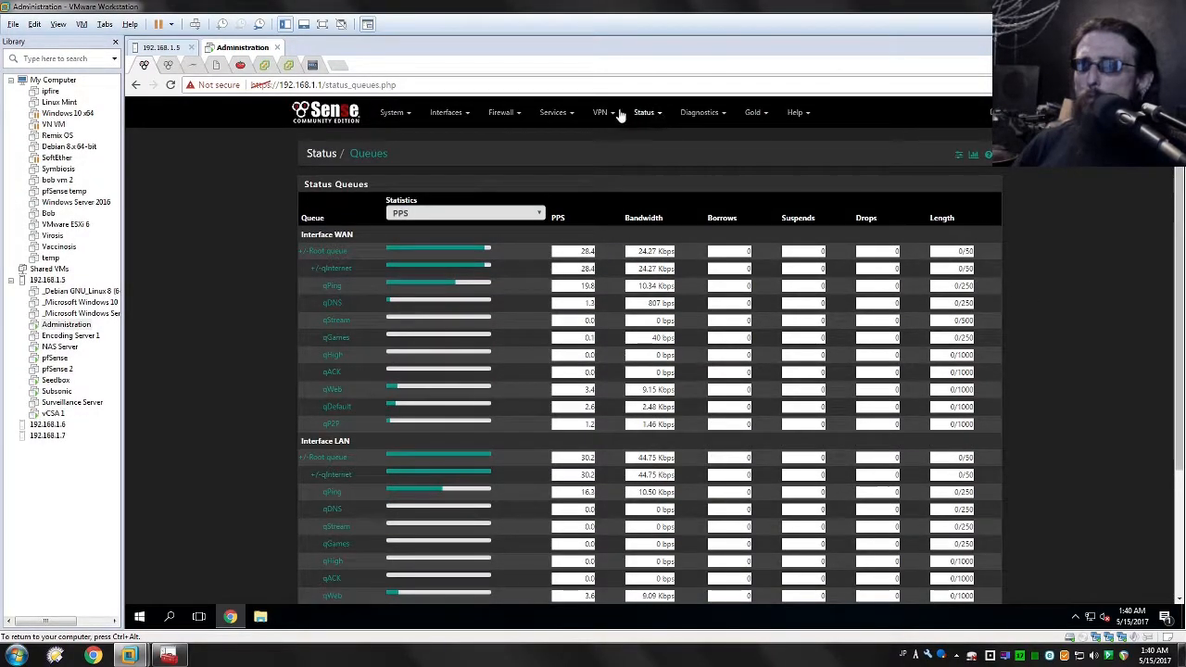
pyautogui.scroll(-2, 606, 314)
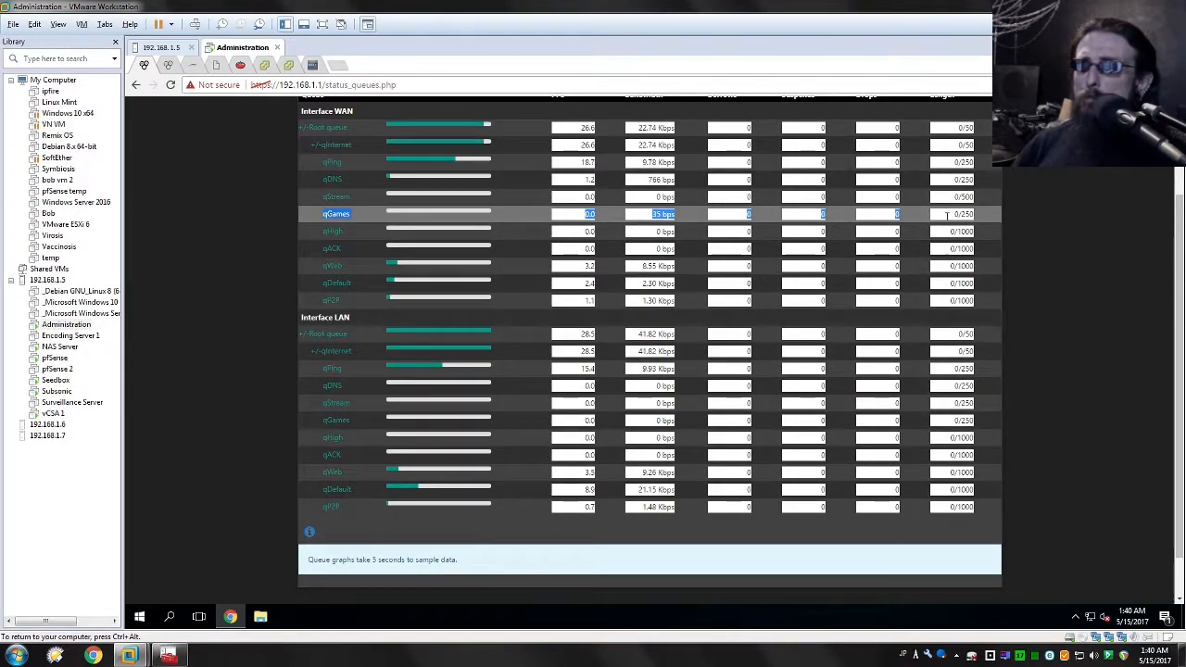
pyautogui.moveTo(942, 216); pyautogui.dragTo(1035, 213)
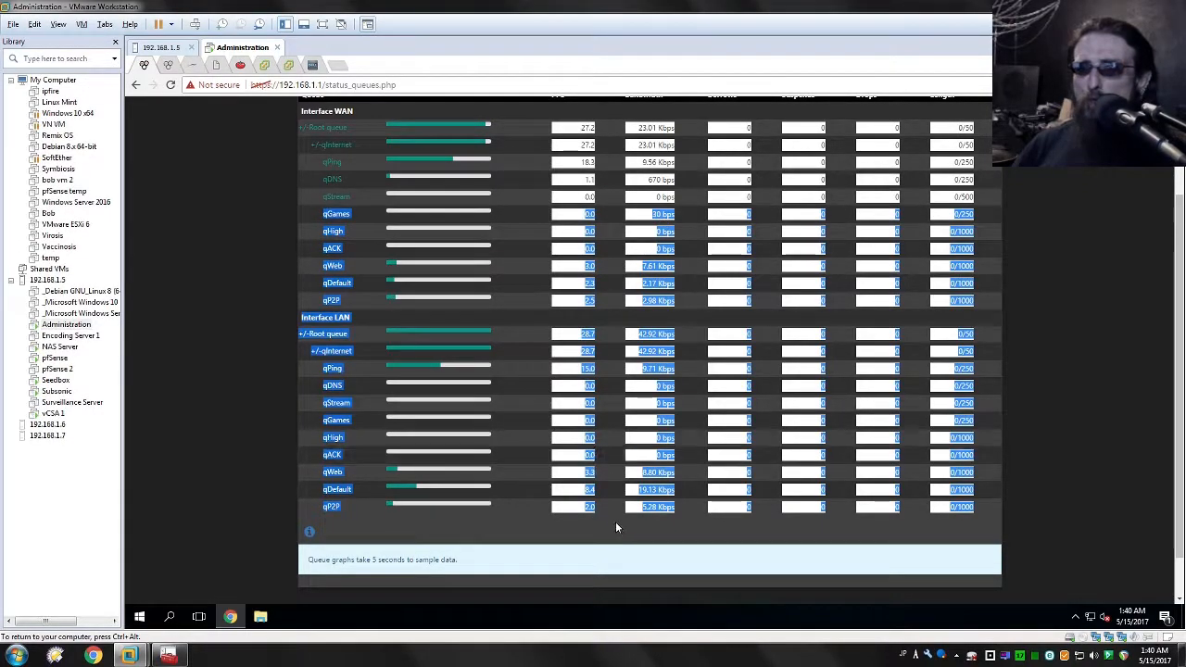
pyautogui.click(671, 533)
pyautogui.moveTo(321, 420); pyautogui.dragTo(598, 424)
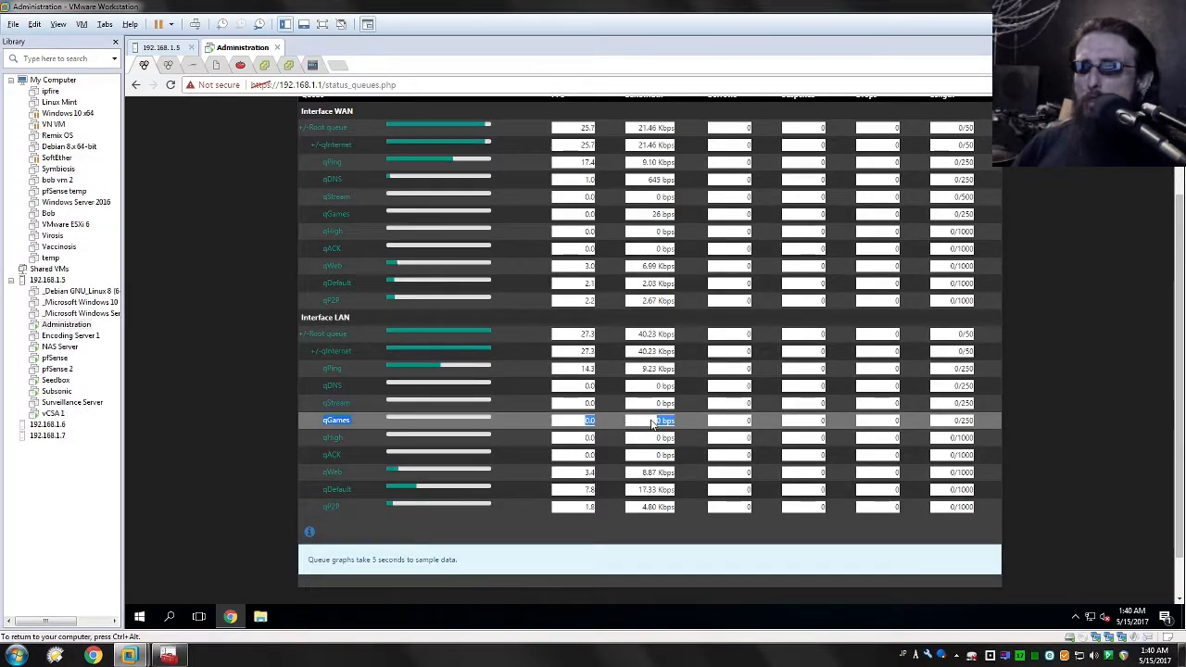
pyautogui.click(655, 214)
pyautogui.moveTo(654, 214); pyautogui.dragTo(678, 223)
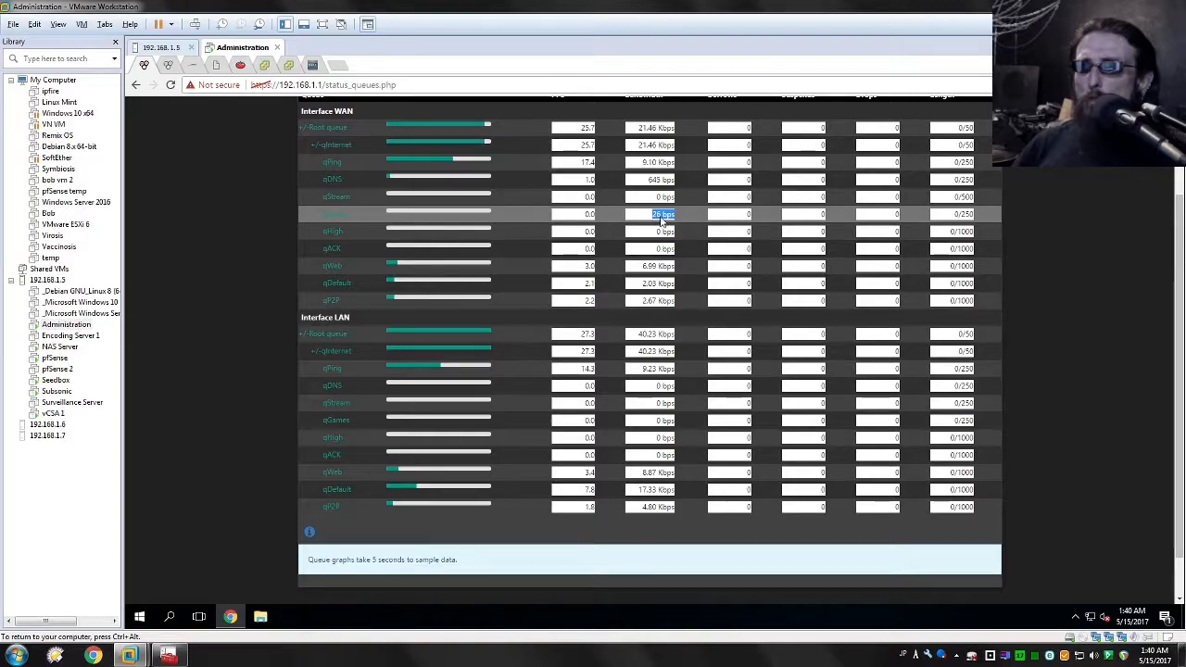
pyautogui.click(683, 224)
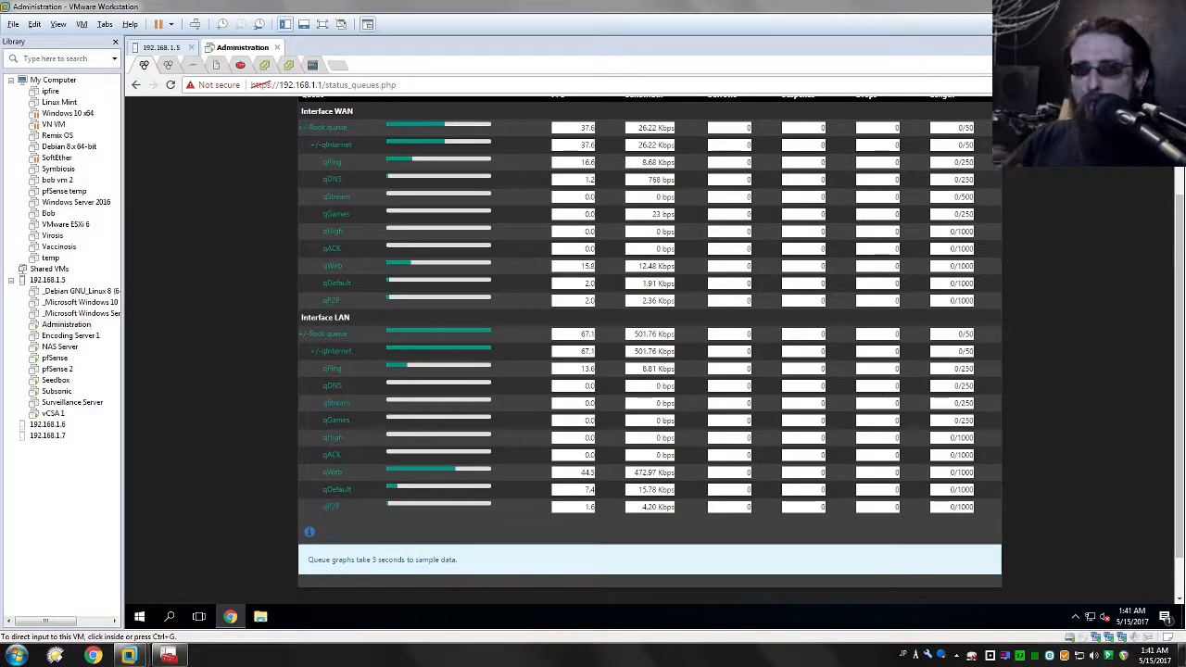
# Step: Show the desktop and launch Quake Champions
pyautogui.press('super')
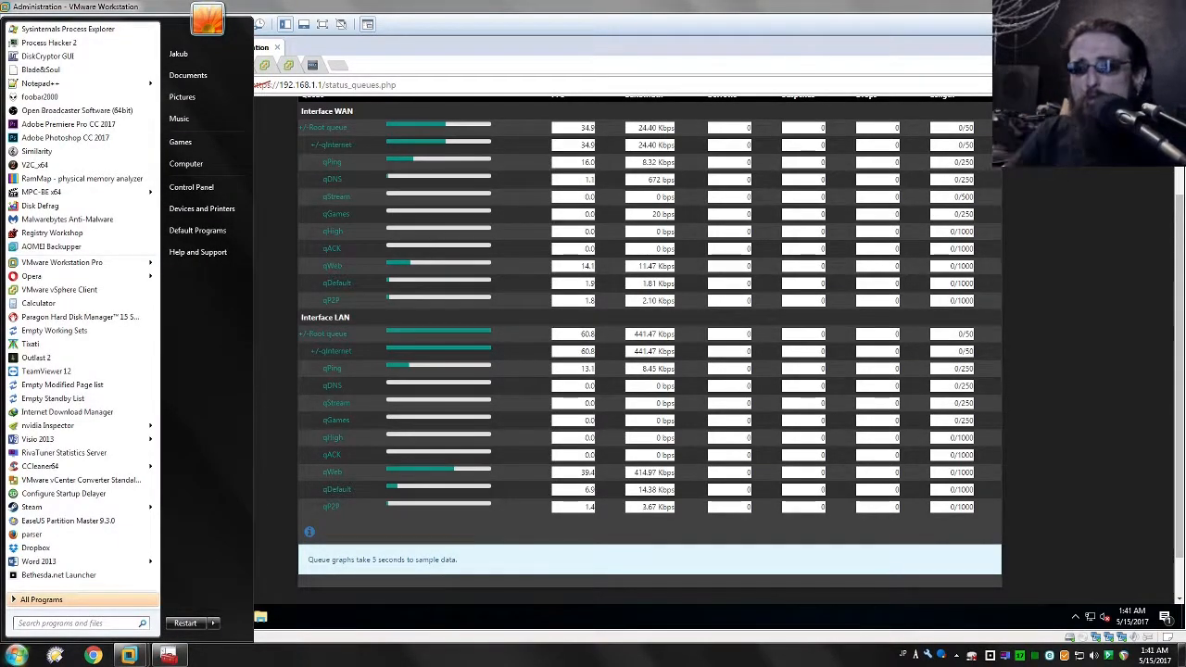
pyautogui.press('super+d')
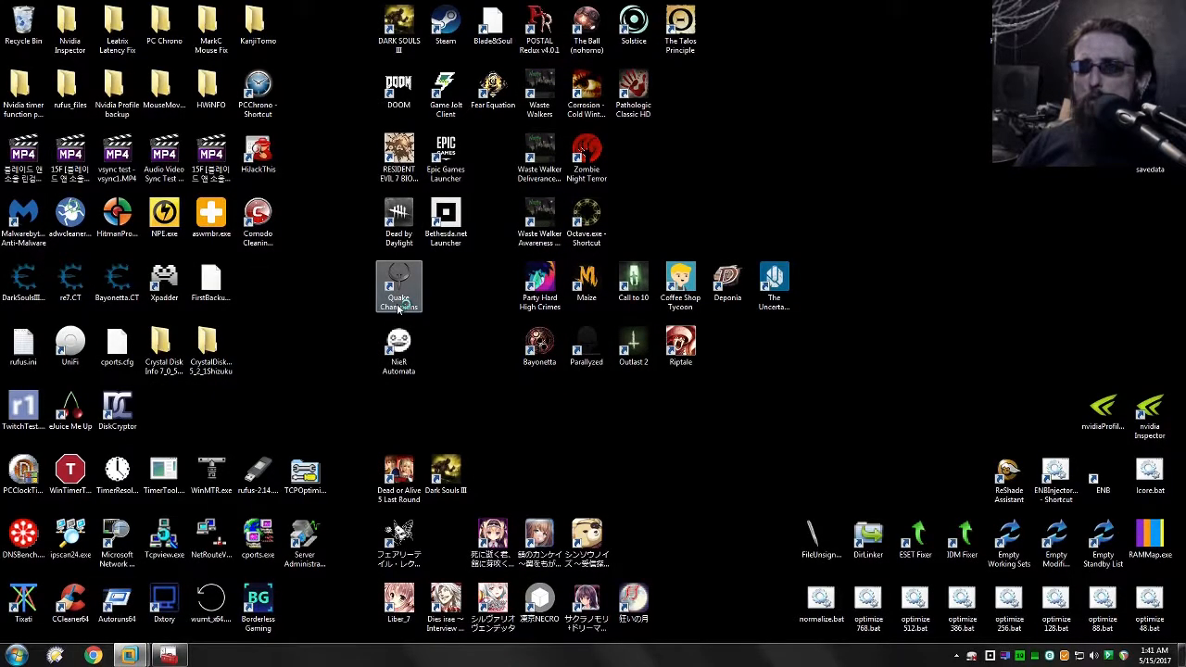
pyautogui.doubleClick(399, 295)
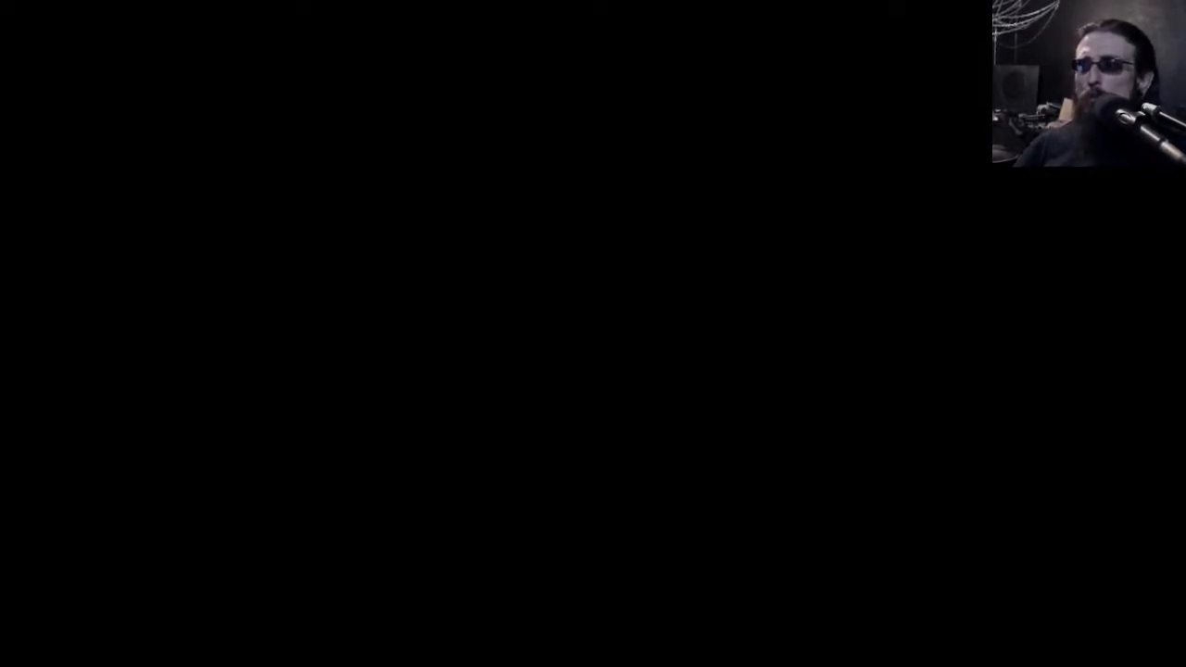
# Step: Switch from the game back to the pfSense queue status and check the qGames packet rate and bandwidth for WAN and LAN
pyautogui.hotkey('alt', 'Tab')
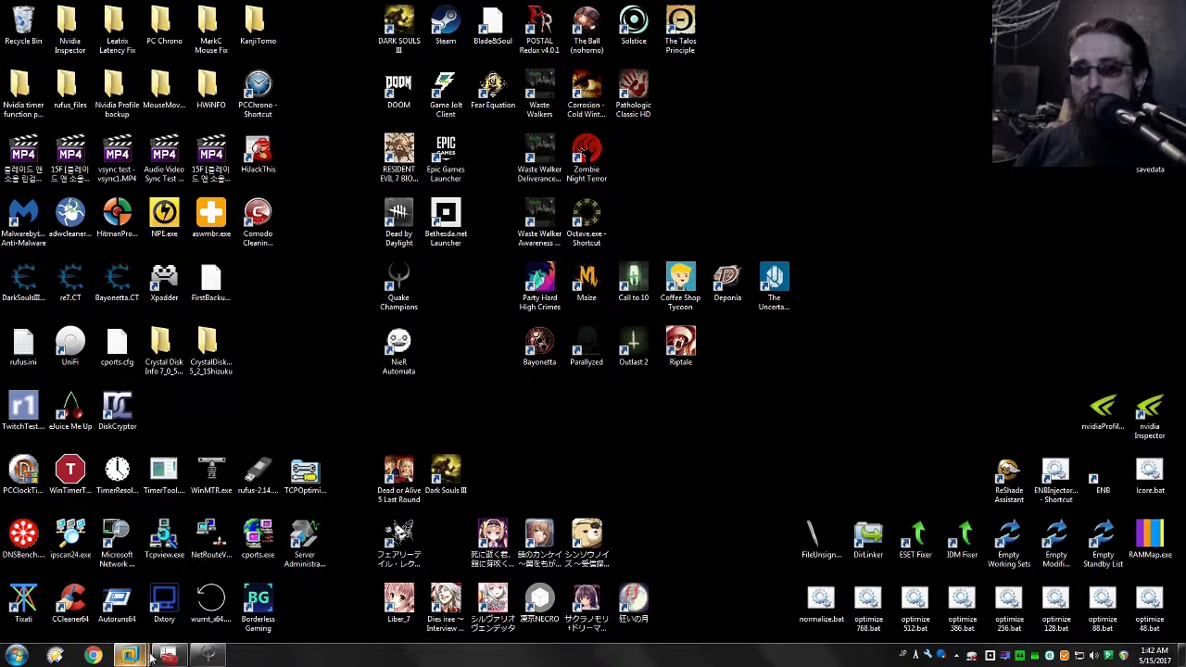
pyautogui.moveTo(148, 656)
pyautogui.click(213, 574)
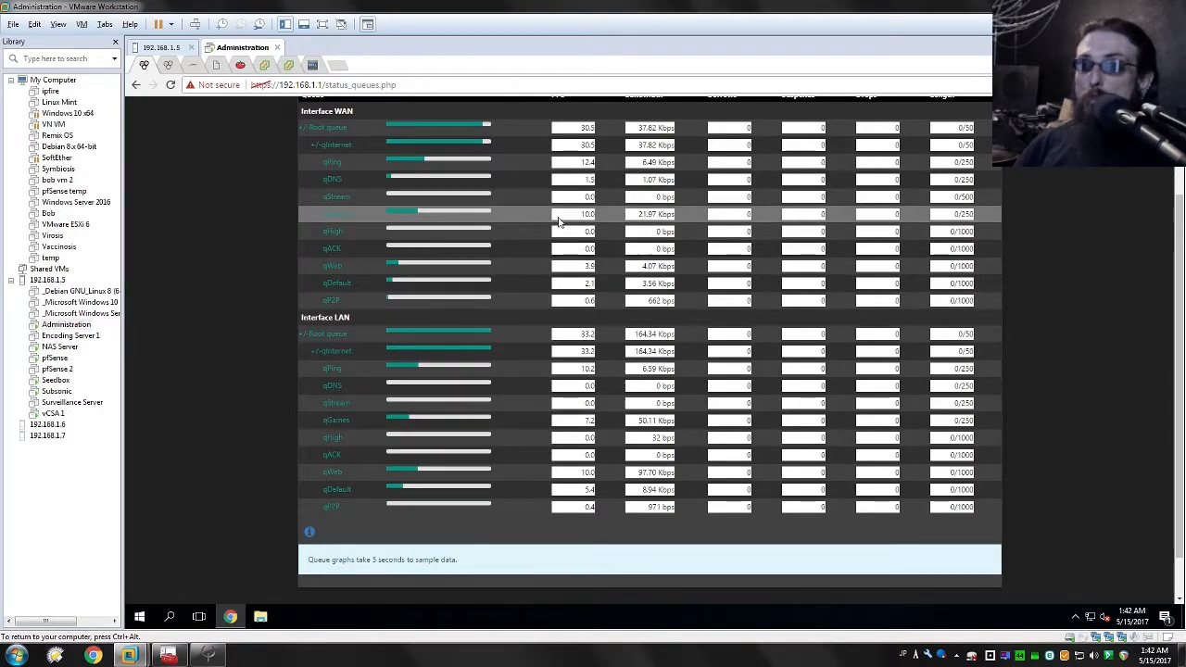
pyautogui.moveTo(676, 216); pyautogui.dragTo(564, 213)
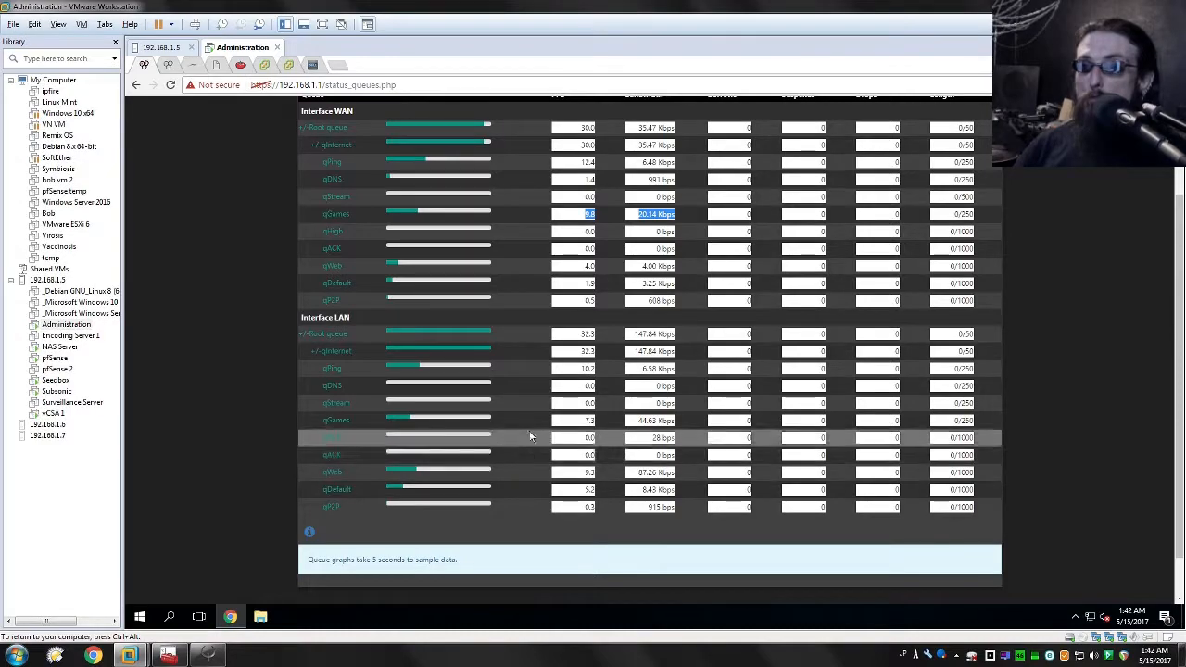
pyautogui.moveTo(534, 423); pyautogui.dragTo(675, 422)
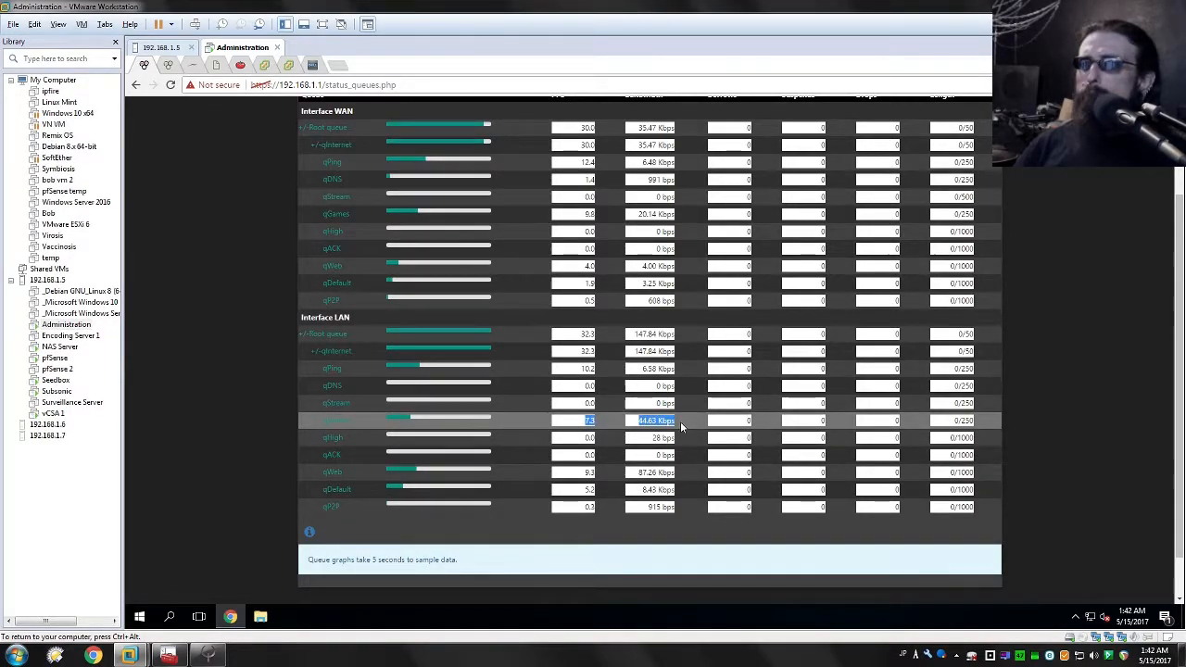